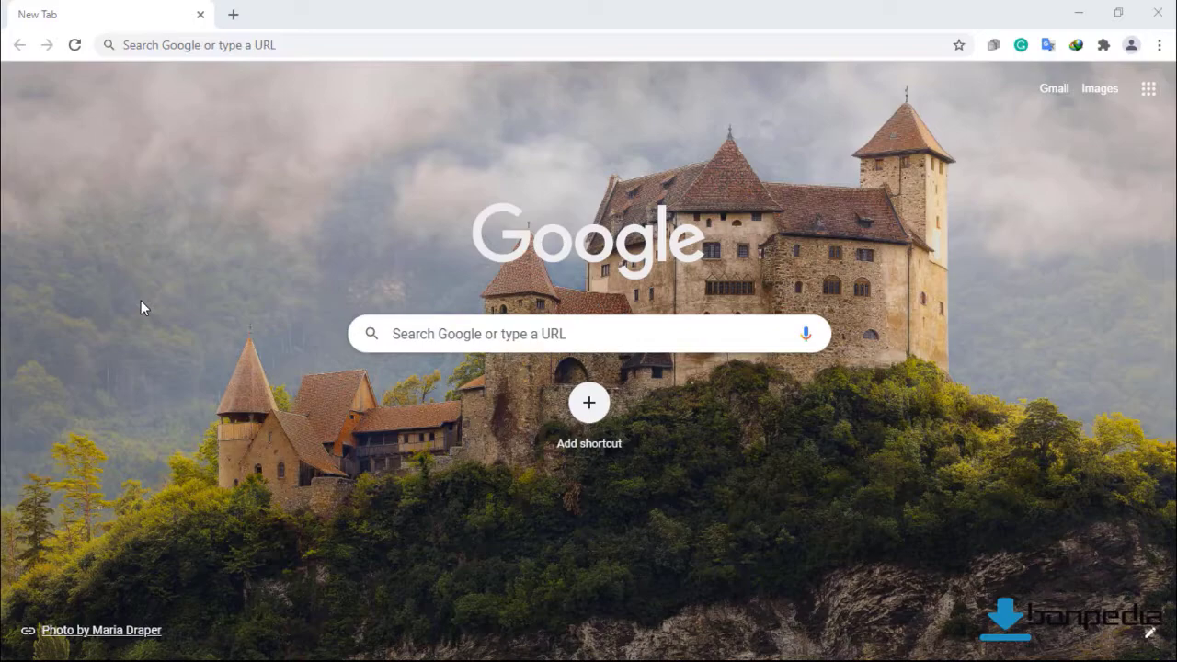
Load 000webhost.com in Google Chrome.
click(136, 45)
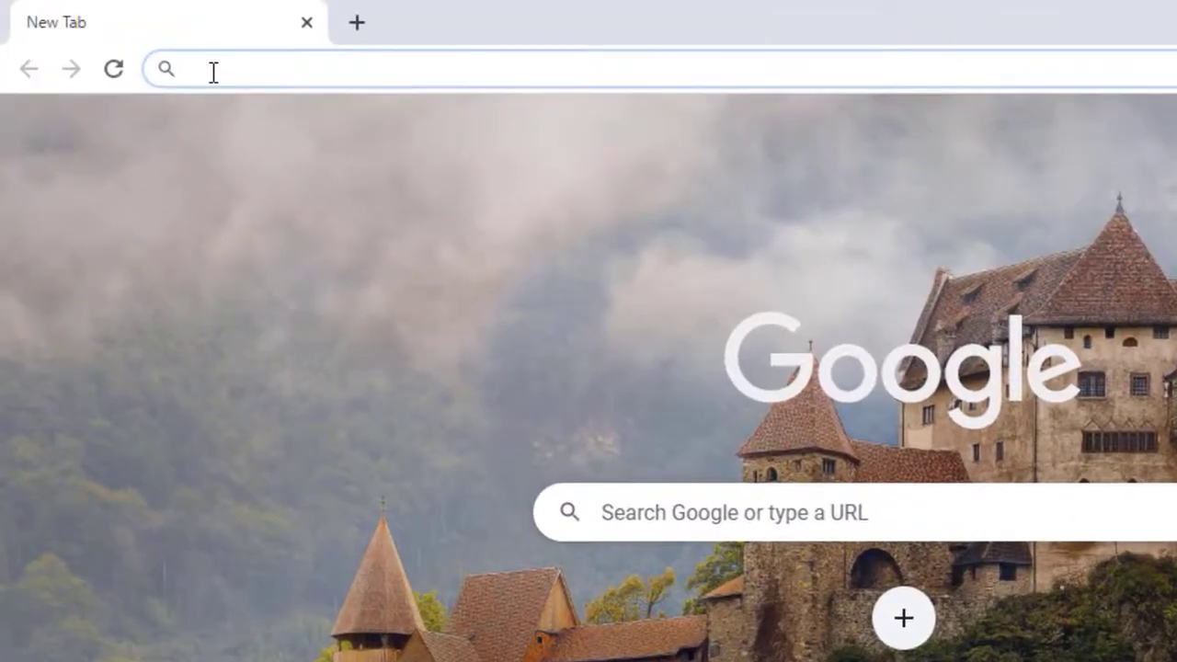
text(00)
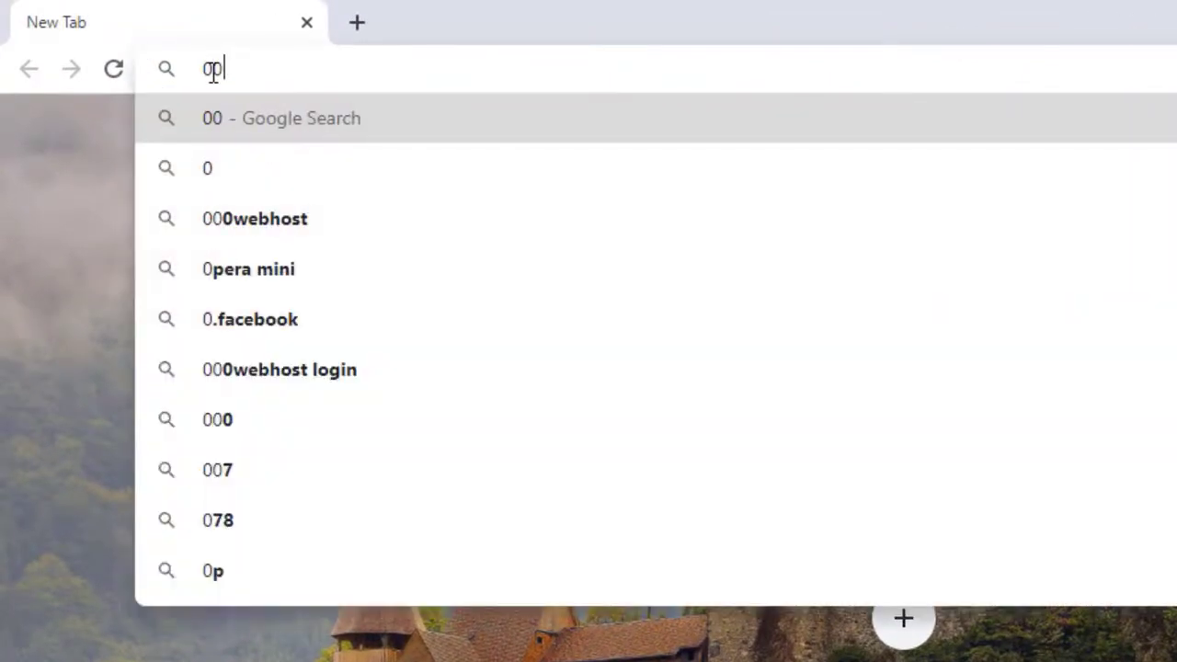
text(0webhost)
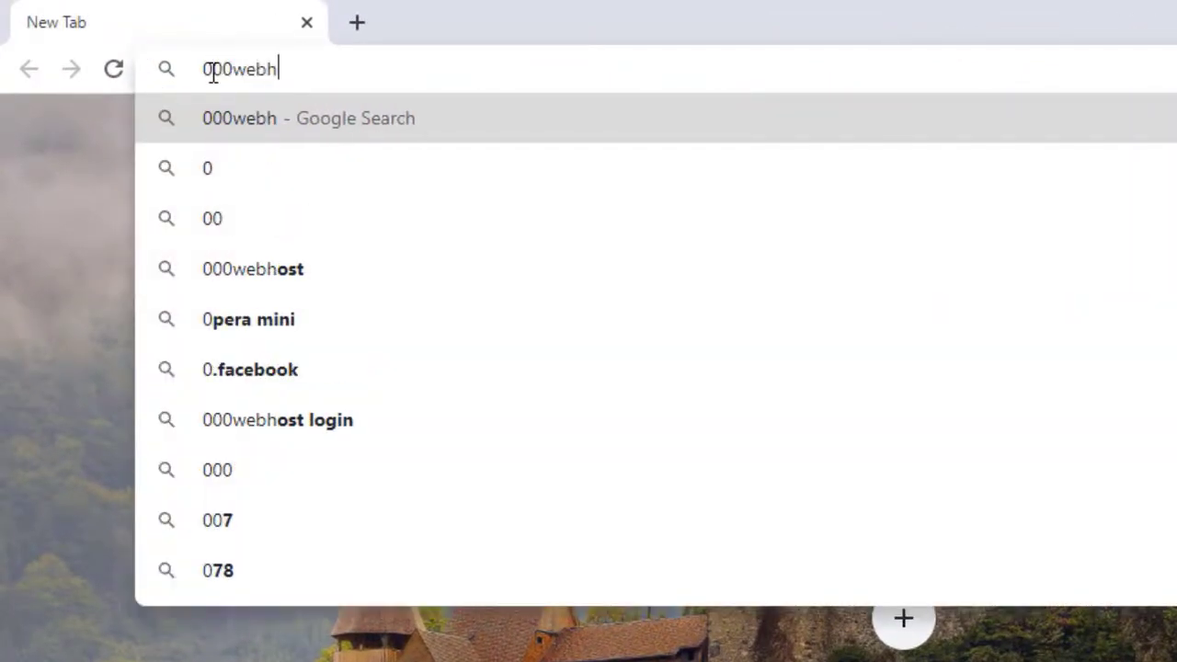
text(.com)
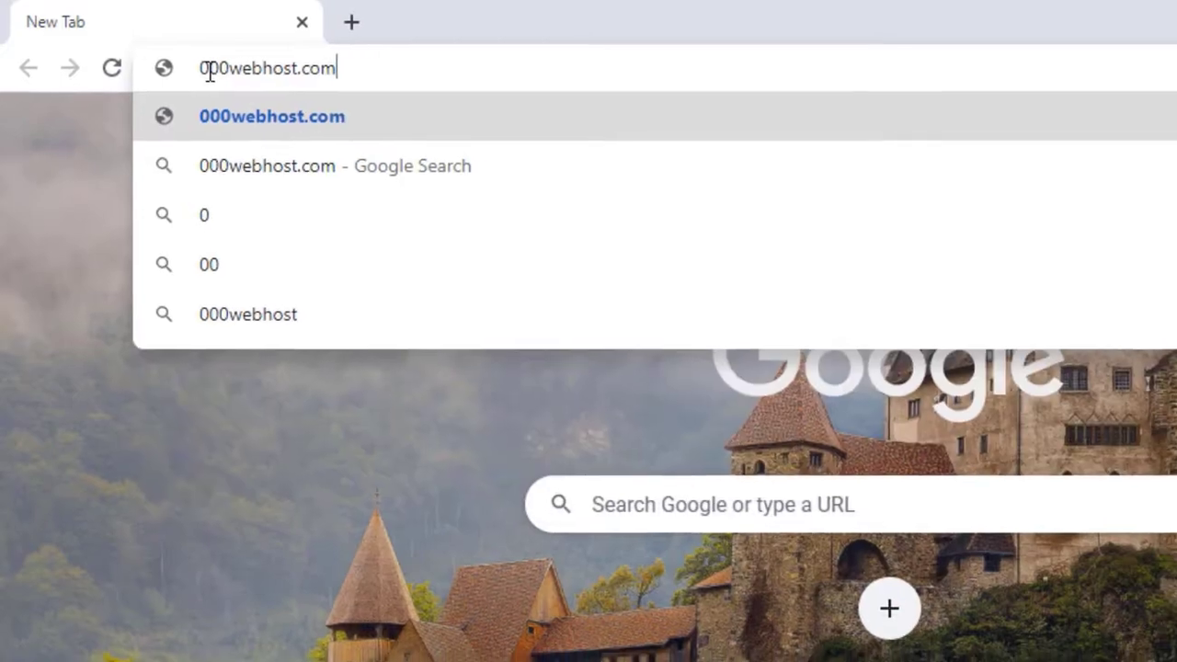
key(Return)
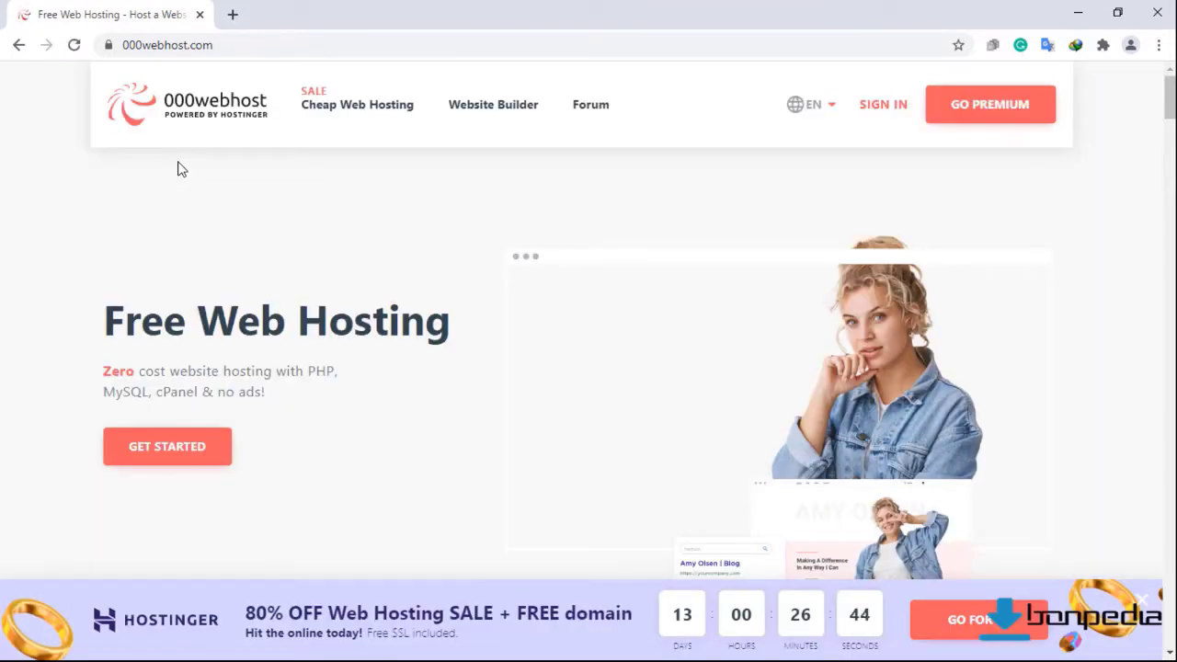
From the hosting plans, choose Free Sign Up and pick Log in with Google.
click(135, 457)
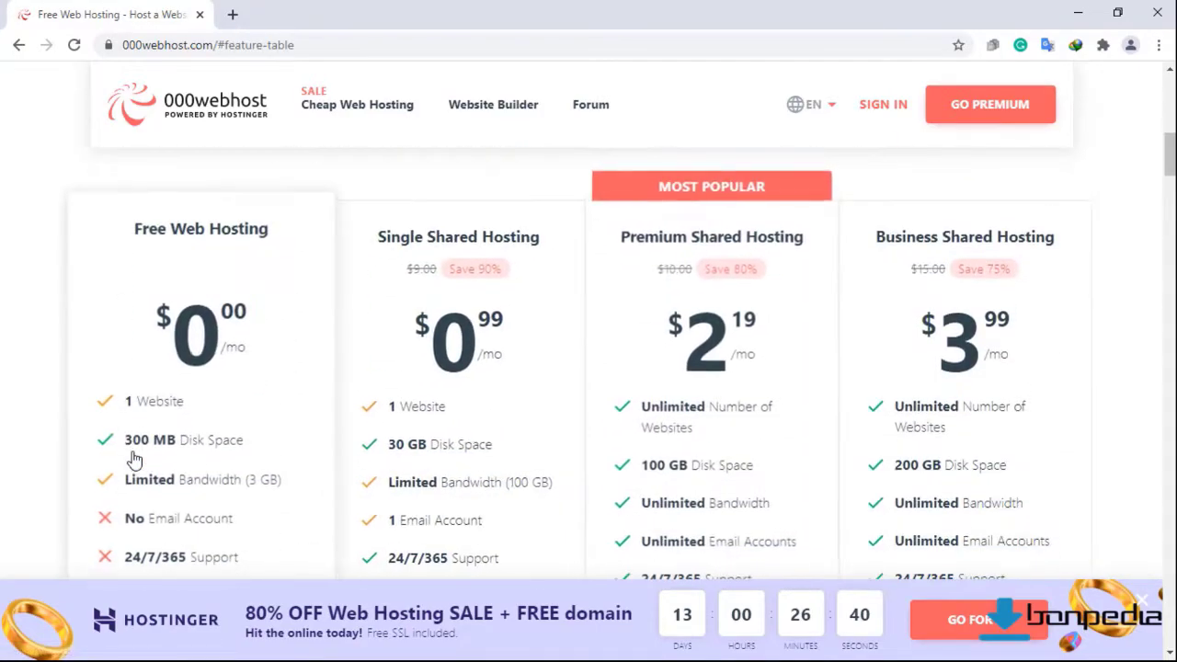
scroll(114, 329, down, 5)
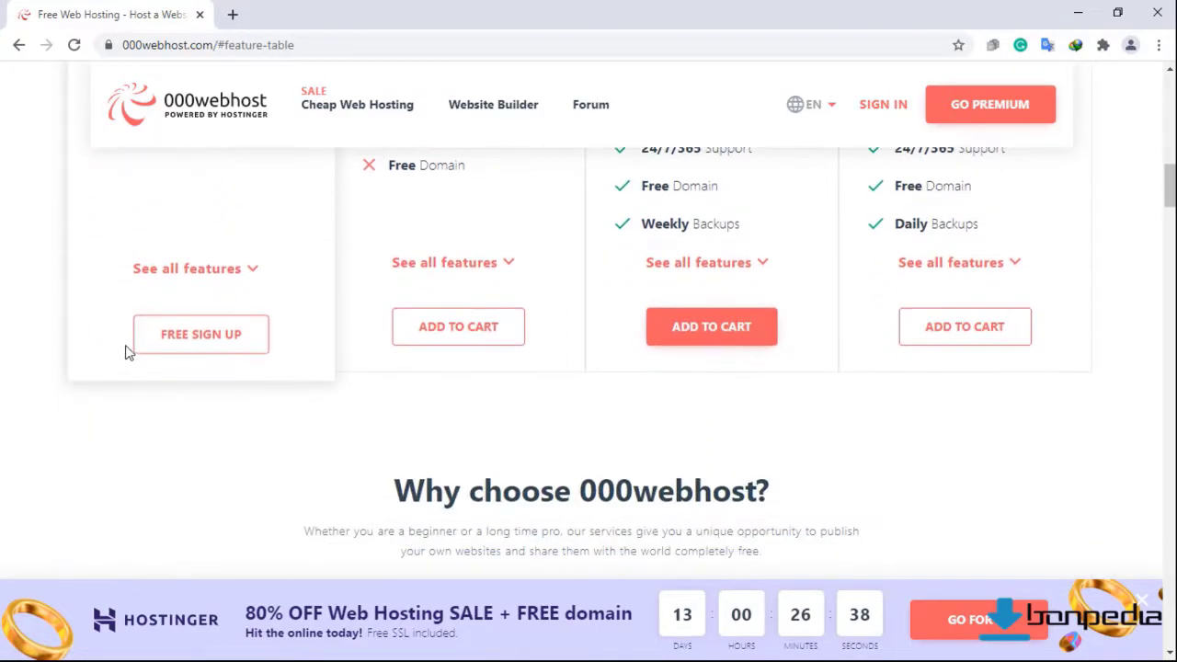
click(184, 341)
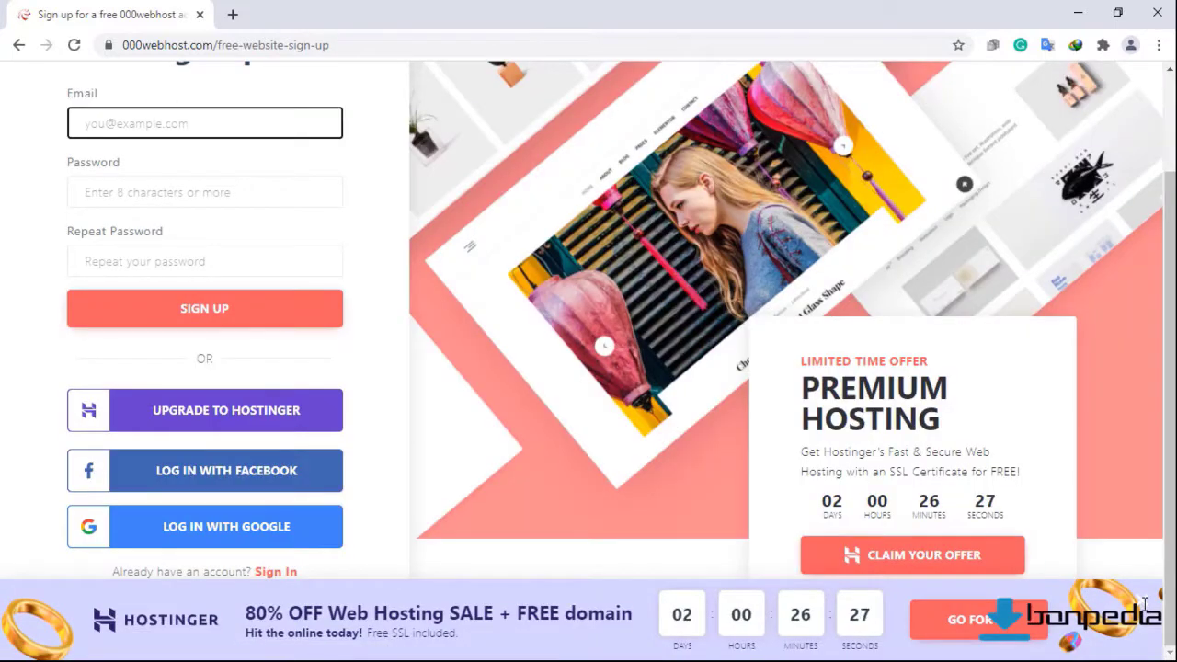
click(1144, 602)
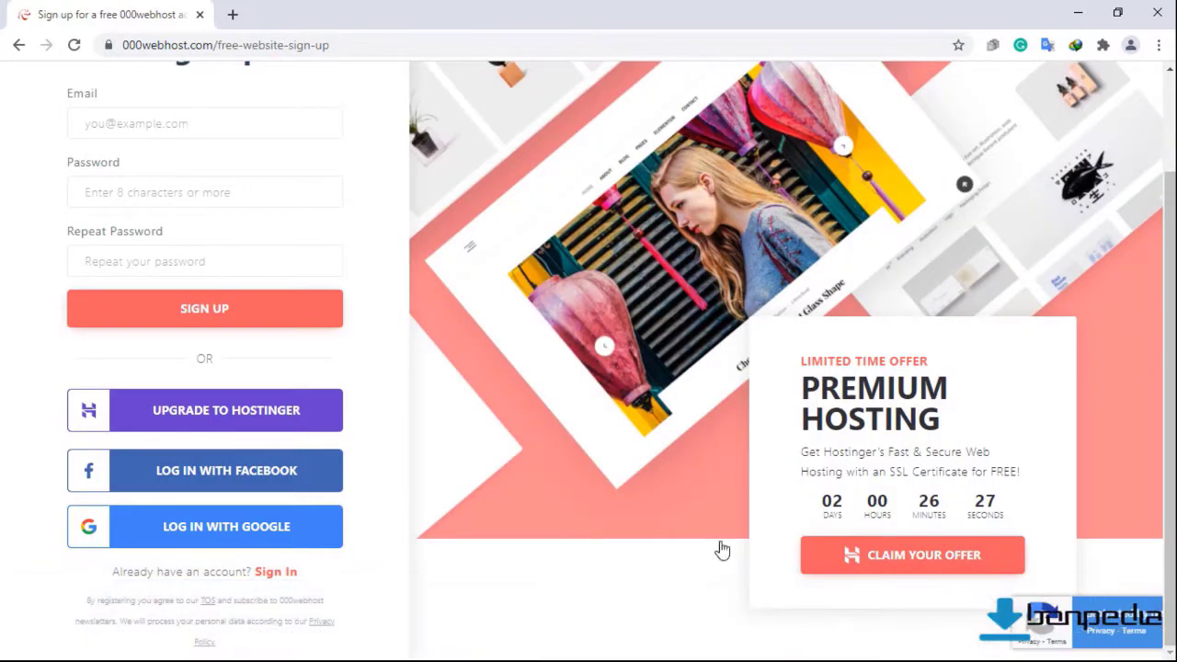
click(184, 539)
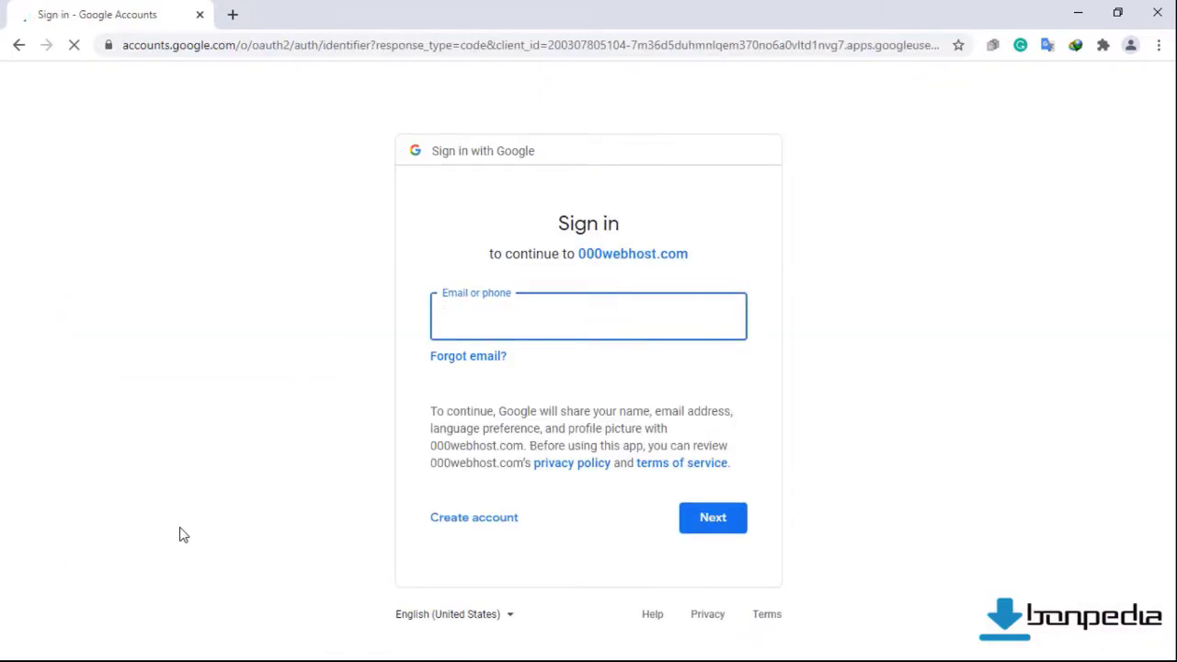
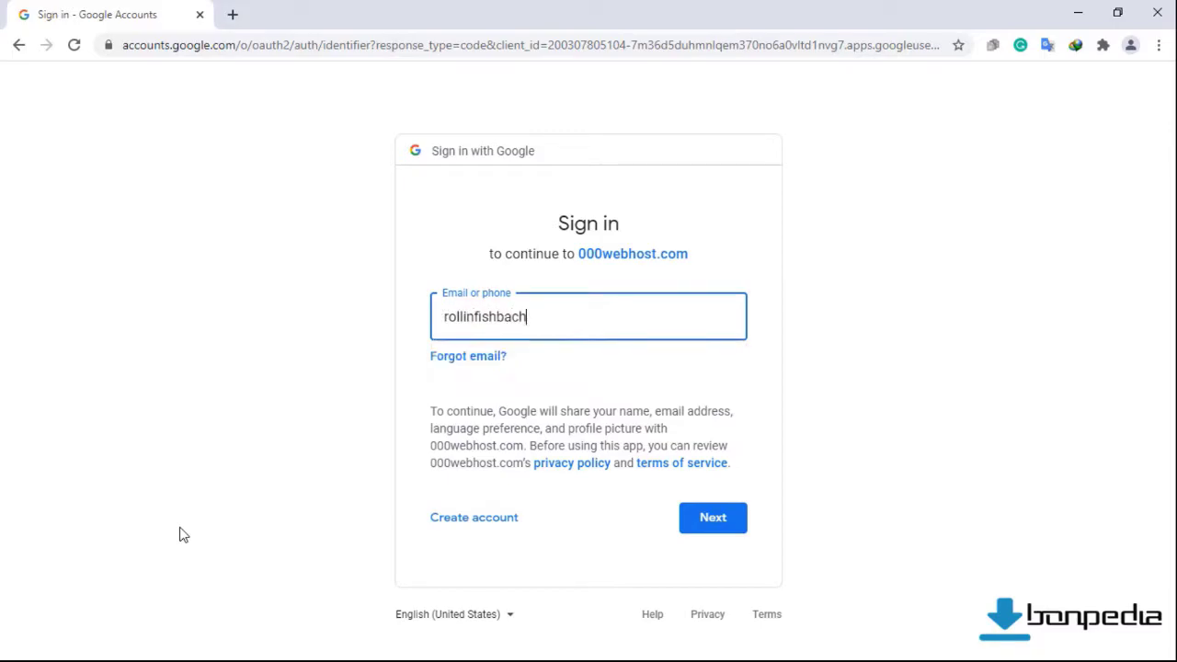
Sign in with the Google account's e-mail and password.
key(Return)
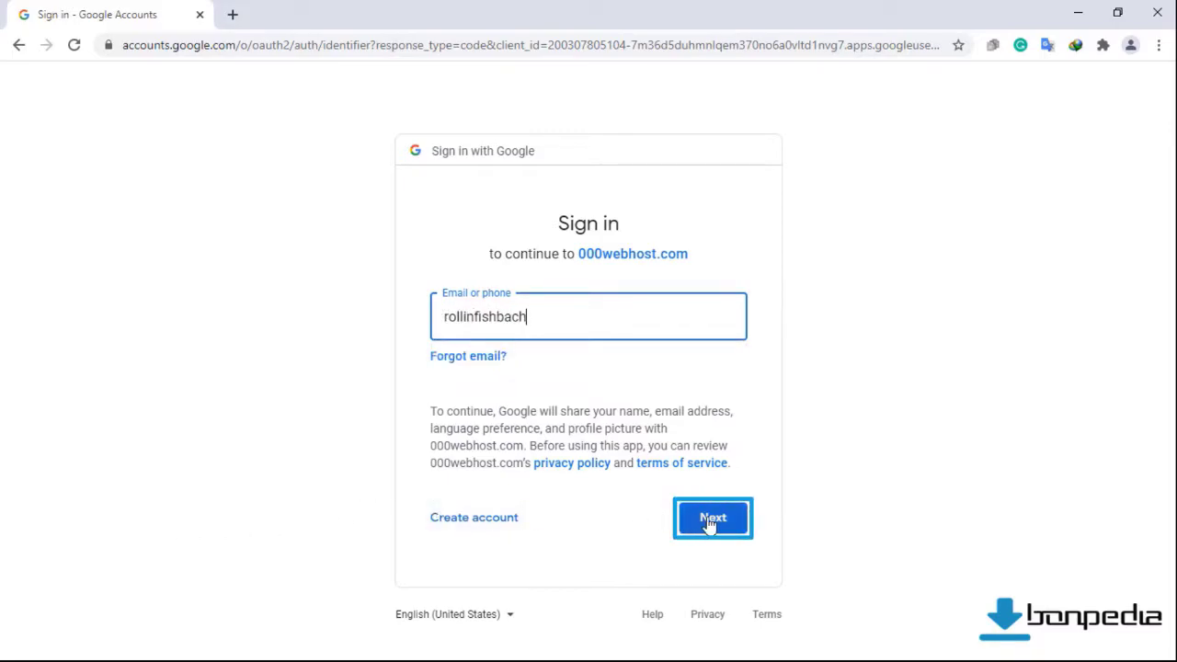
click(712, 521)
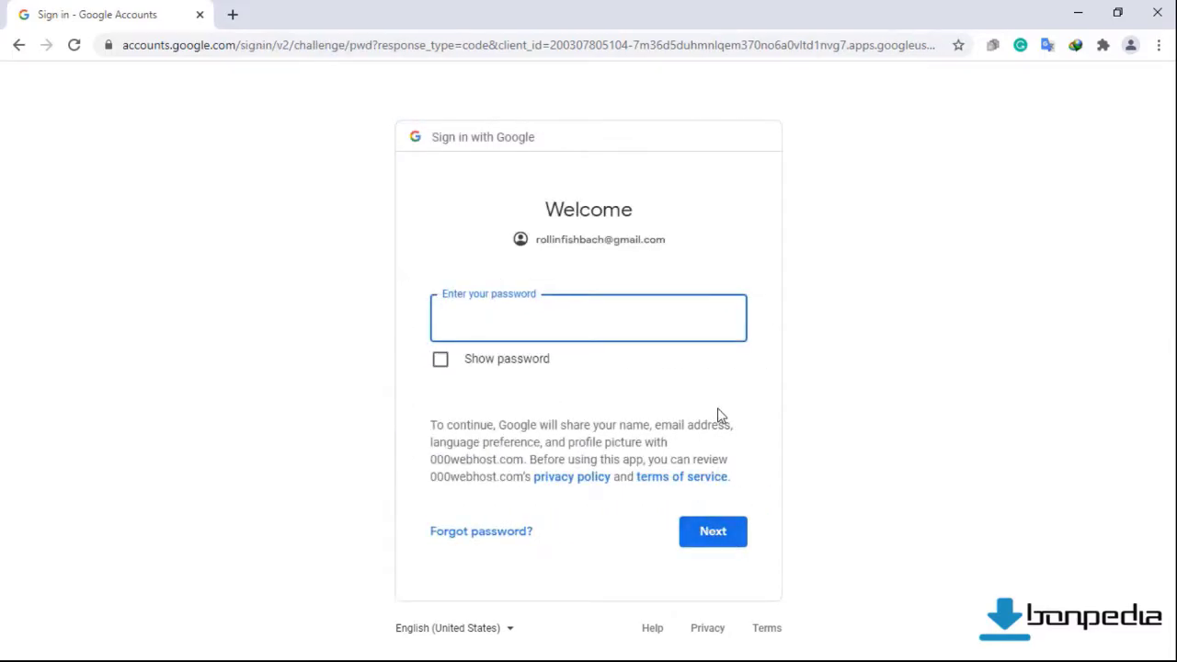
text(••••••••••)
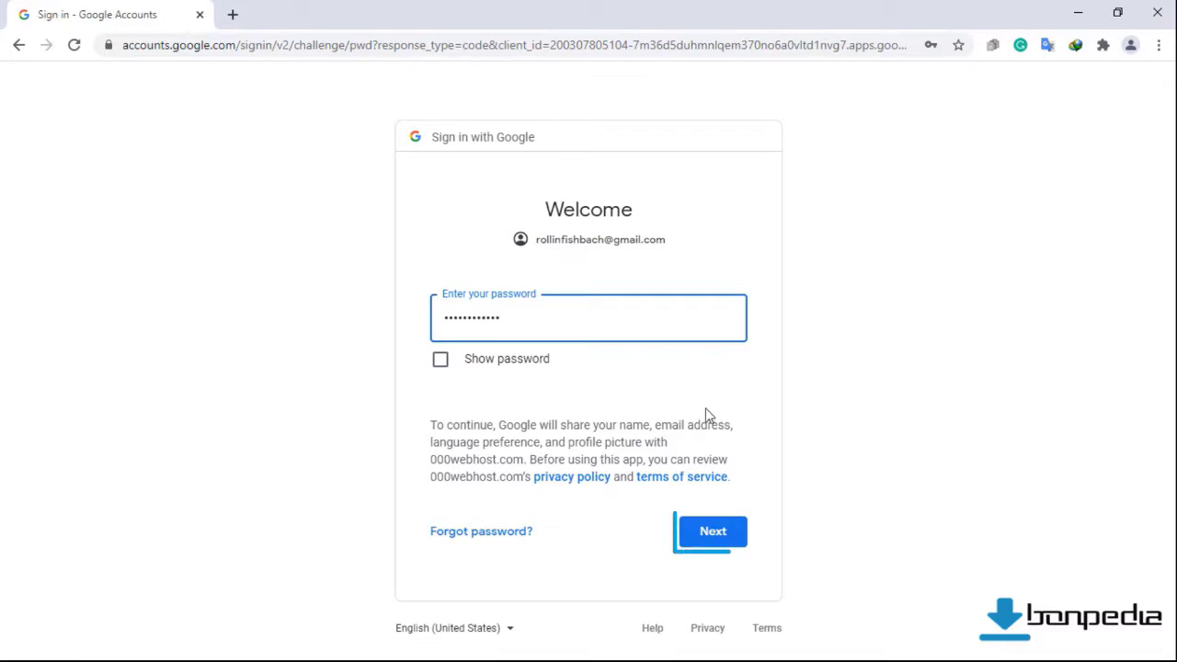
click(712, 533)
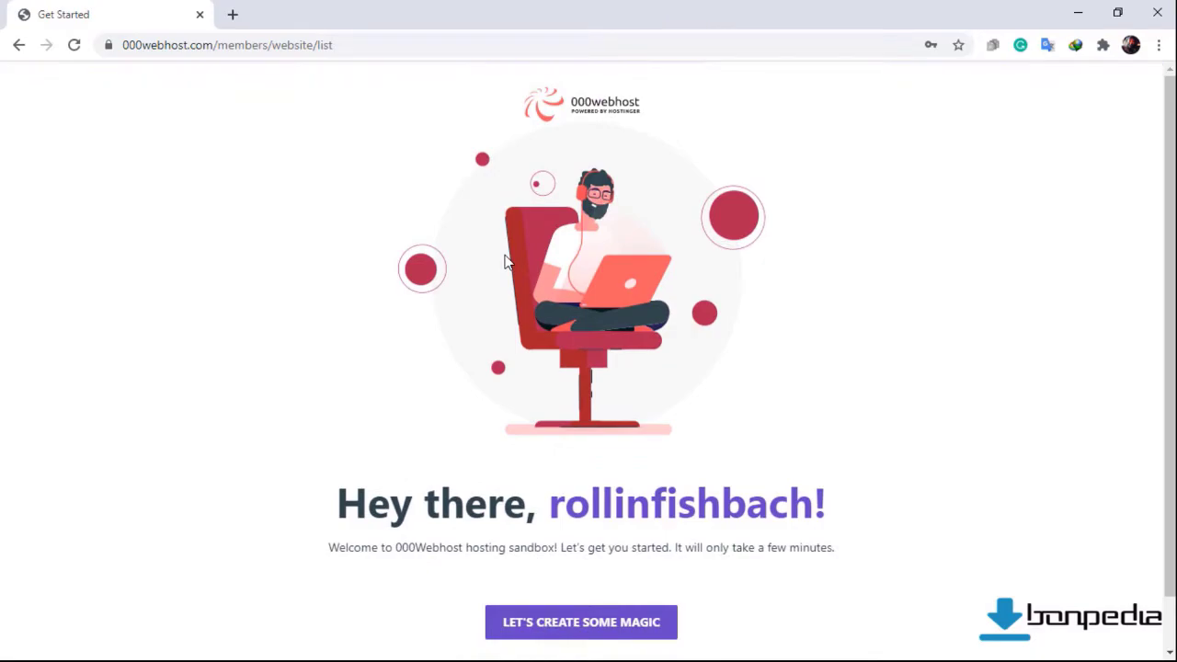
Start a new website and choose Other as its purpose.
scroll(394, 321, down, 1)
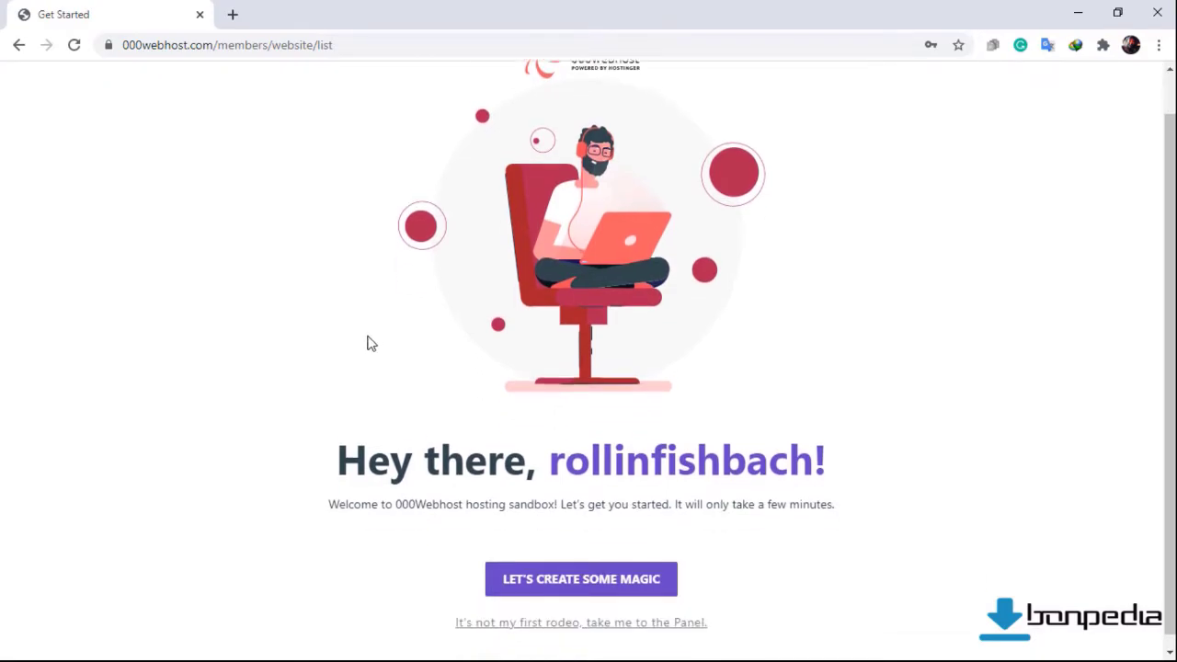
click(547, 571)
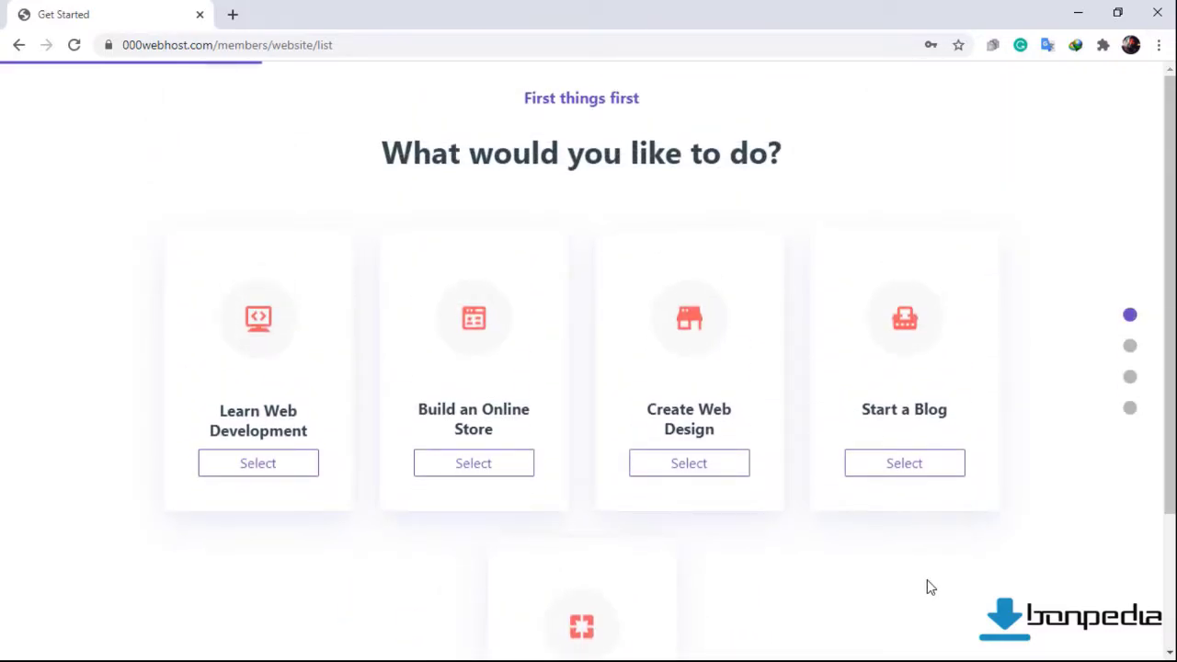
scroll(662, 552, down, 2)
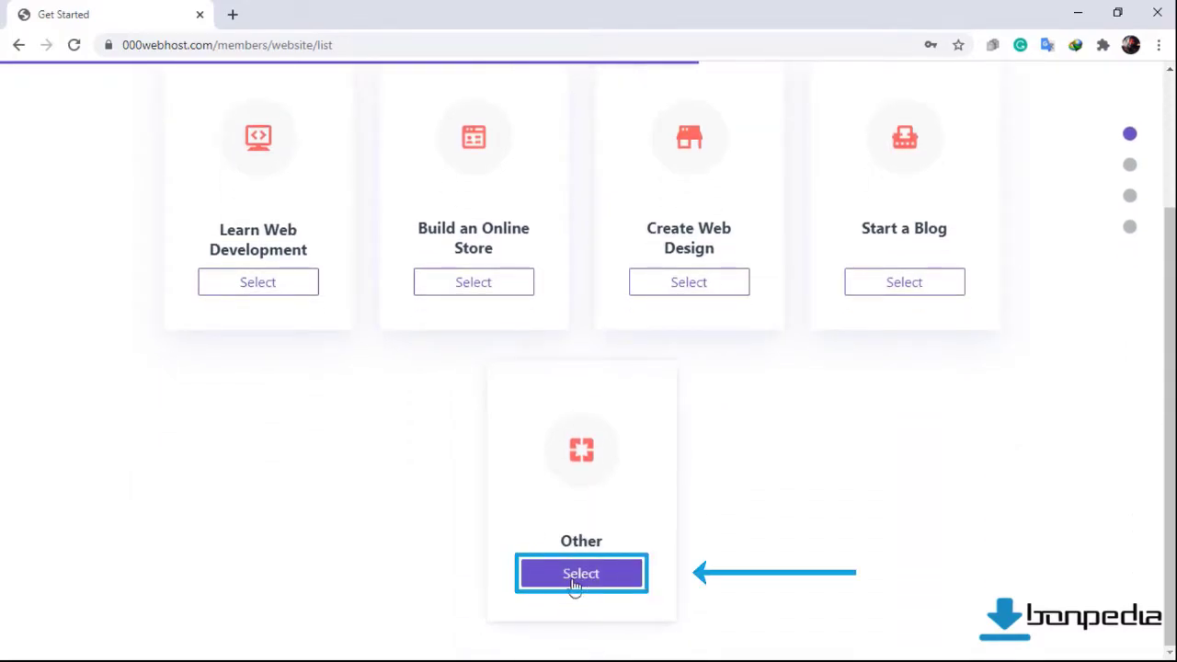
click(574, 586)
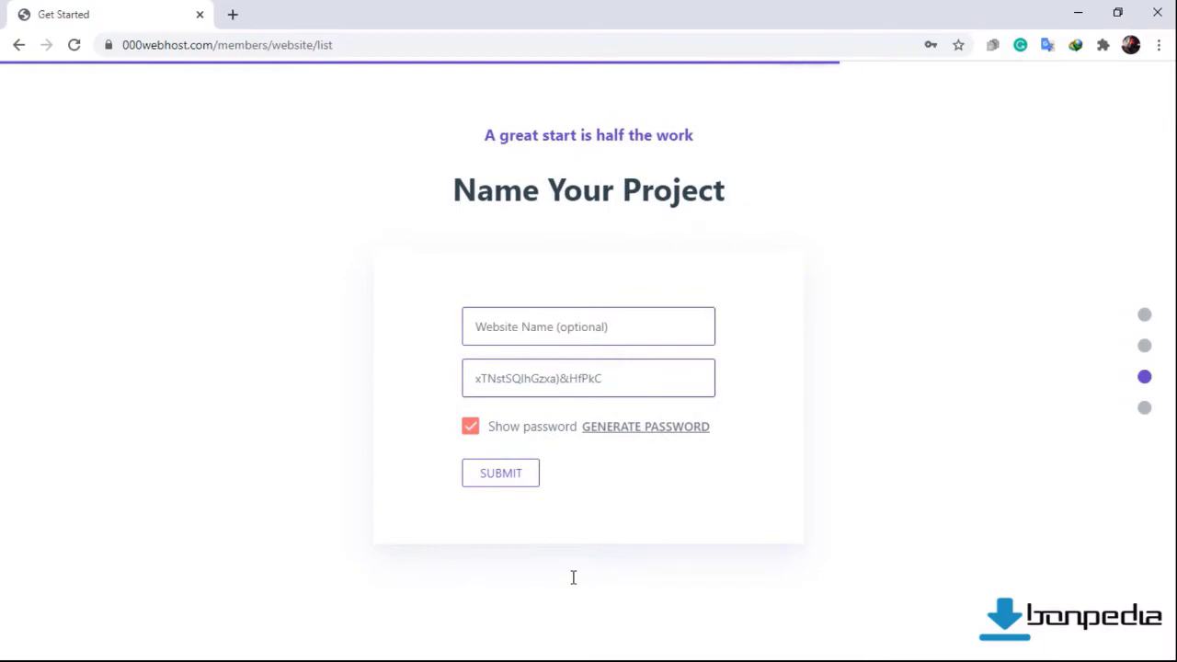
Name the website 'tfishbach74', replace the generated password with your own, and submit.
click(518, 331)
text(tfis)
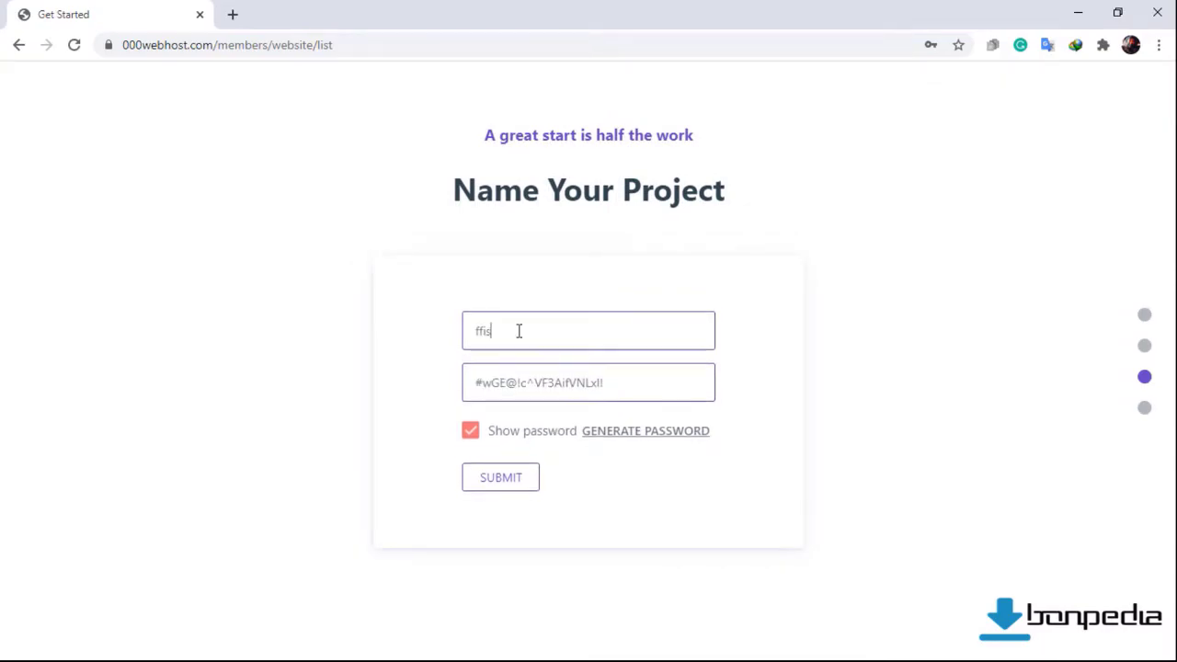
text(hbach74)
click(468, 436)
double_click(605, 384)
key(BackSpace)
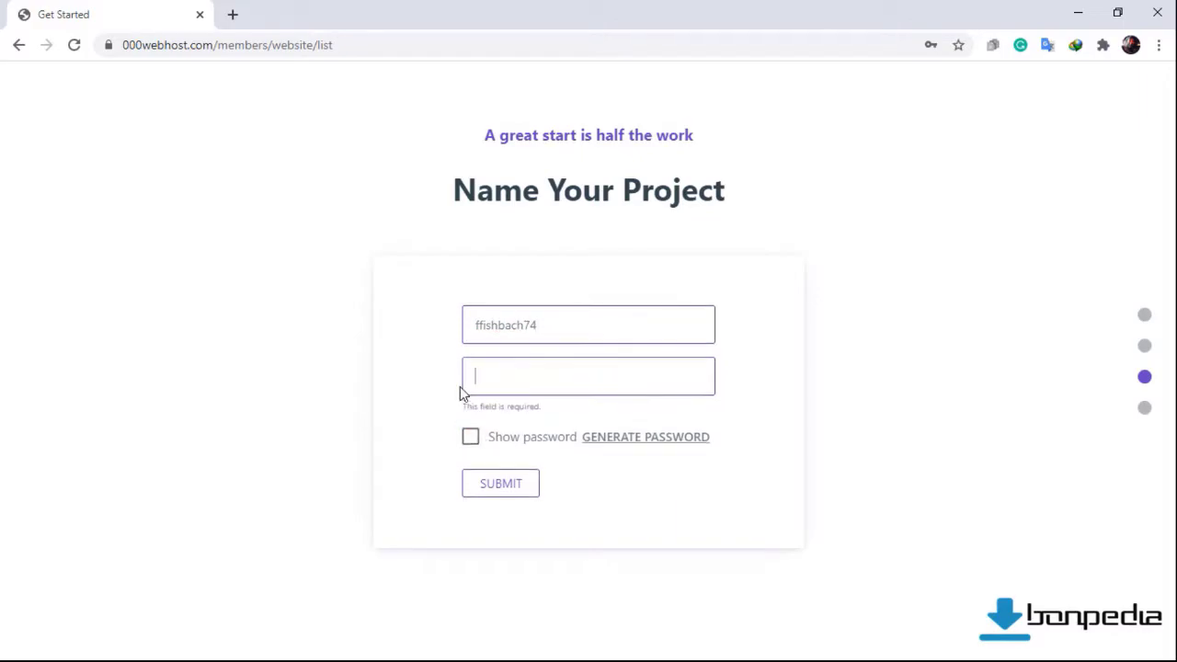
text(**********)
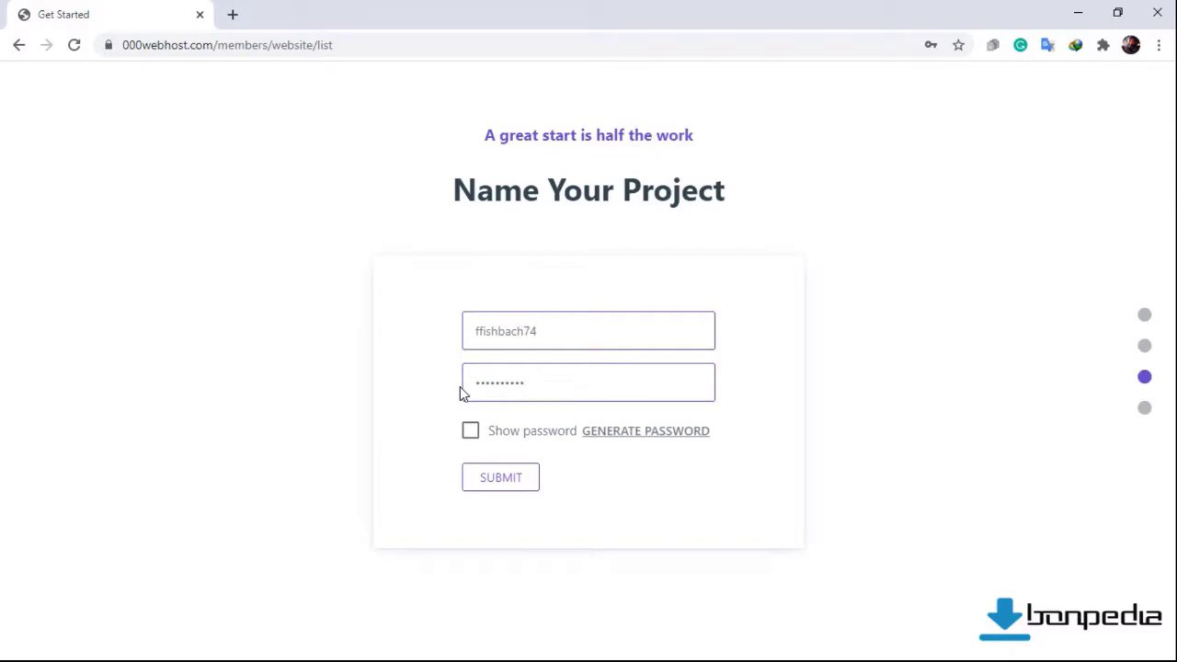
click(493, 485)
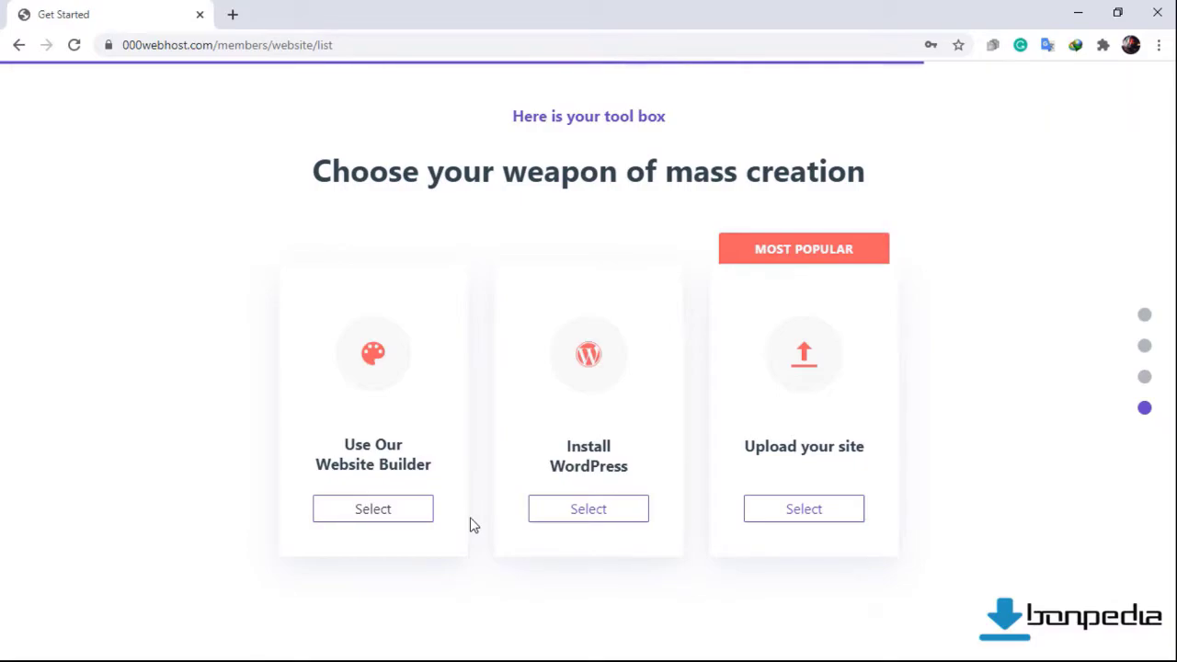
Choose to upload your own site and open public_html in File Manager.
click(825, 514)
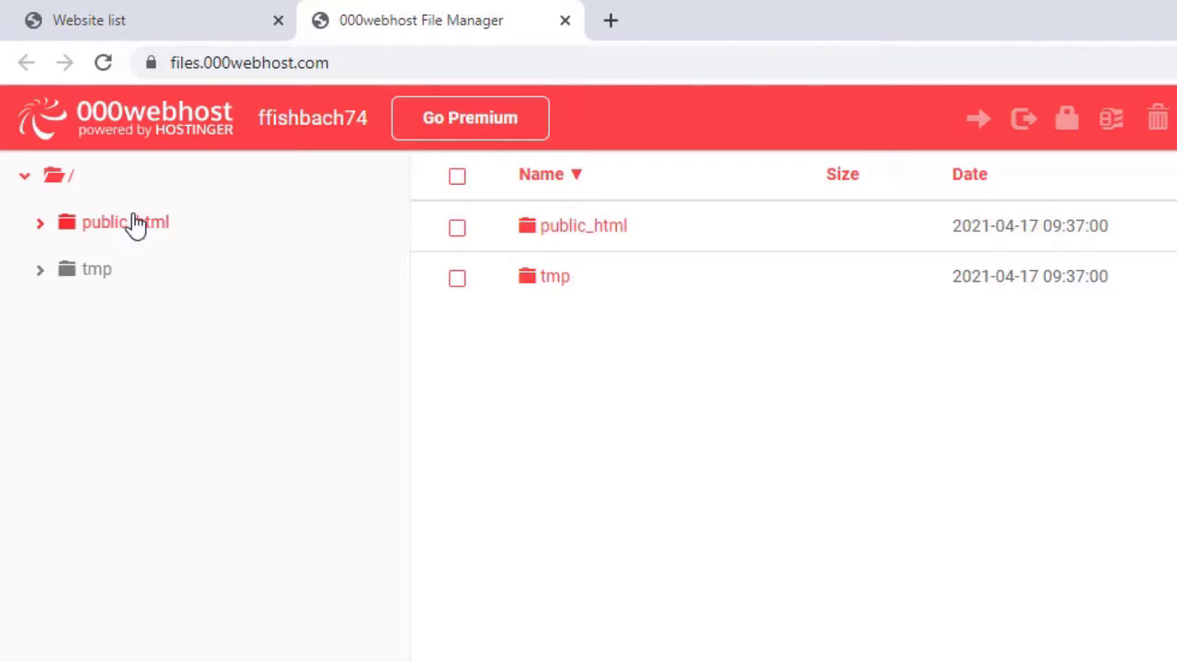
click(135, 223)
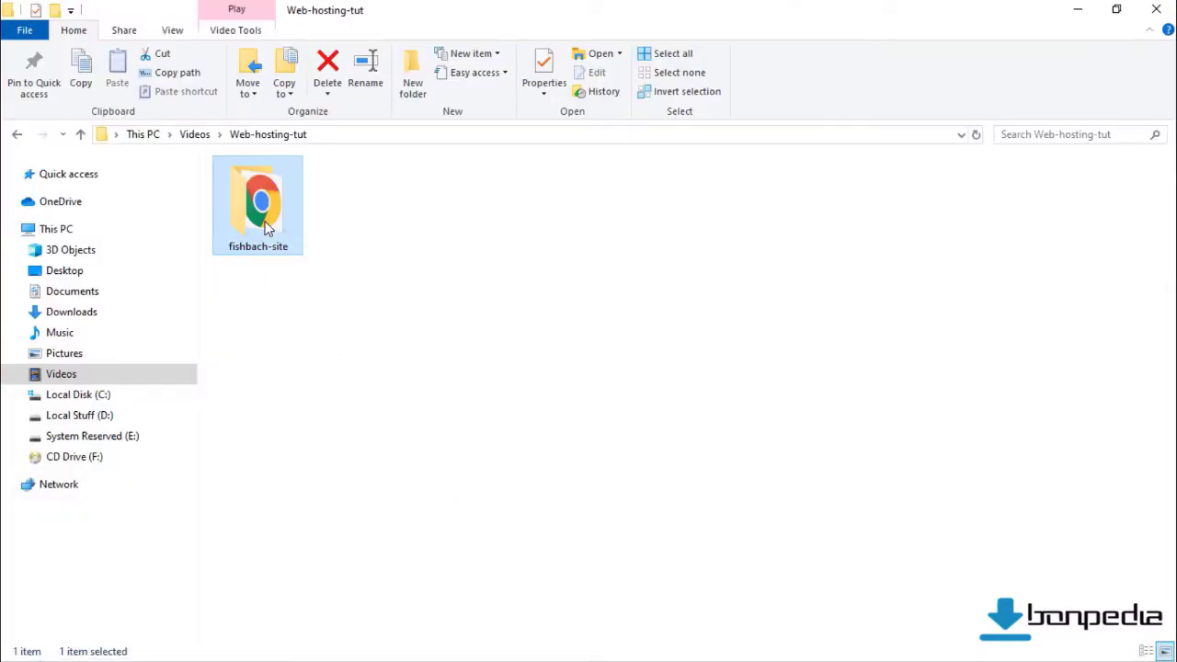
Open the local fishbach-site folder to review it, then minimize File Explorer.
double_click(265, 230)
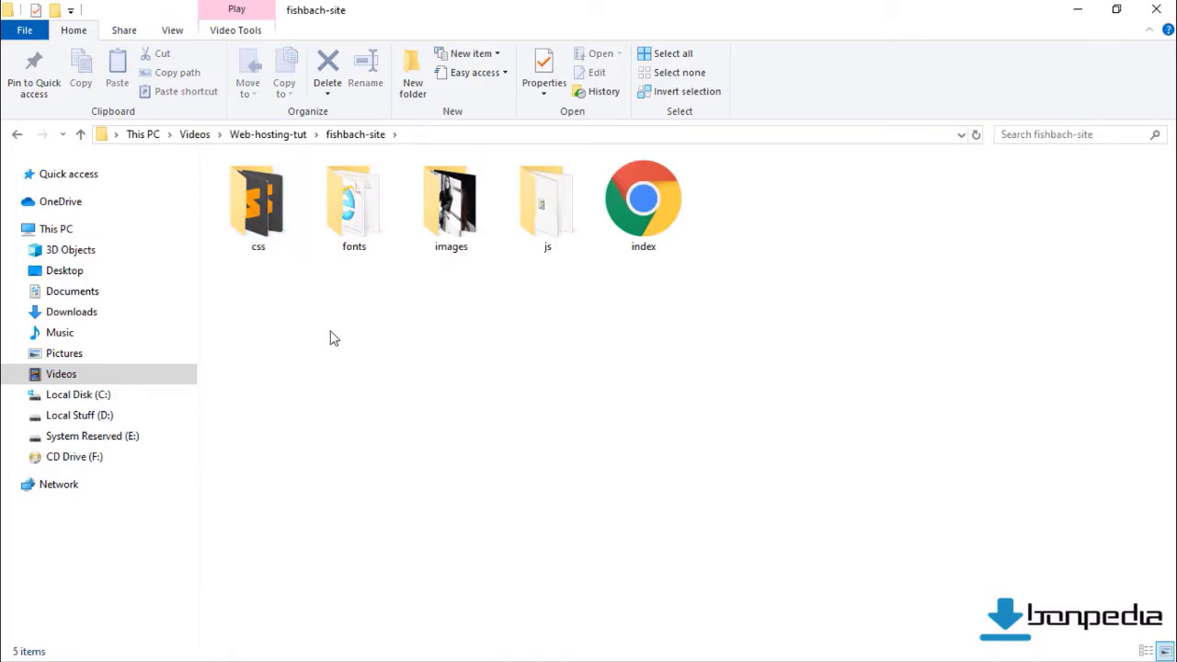
click(1078, 11)
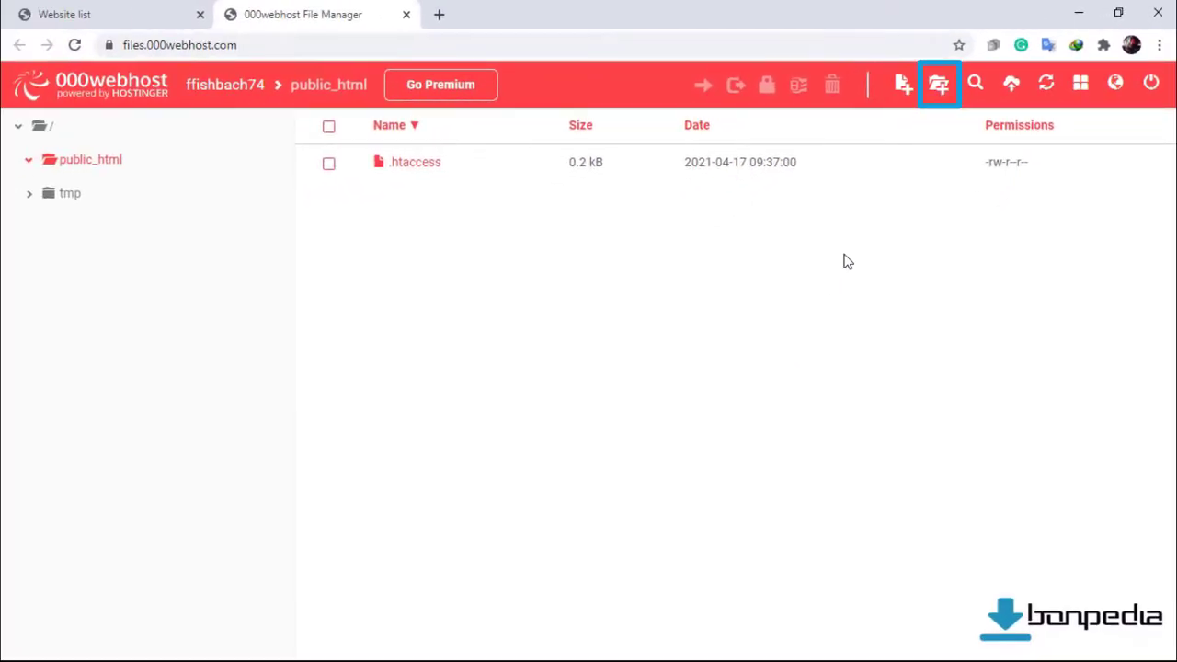
Create a css folder in public_html, checking the local site folder.
click(938, 84)
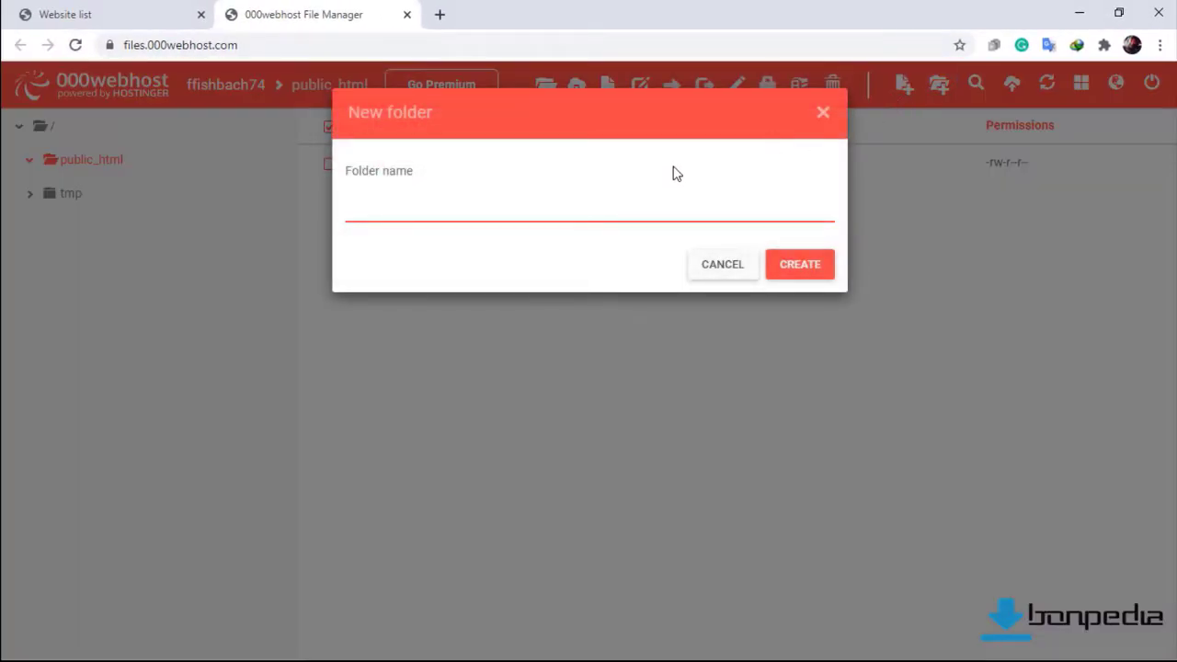
text(css)
click(798, 267)
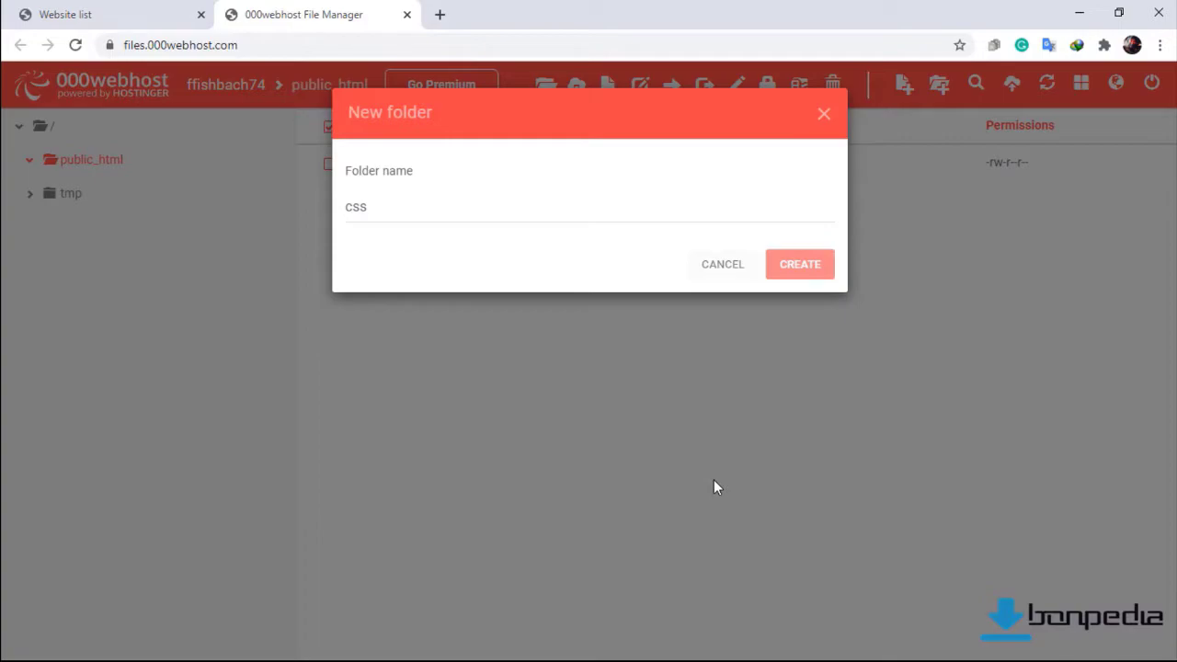
key(Return)
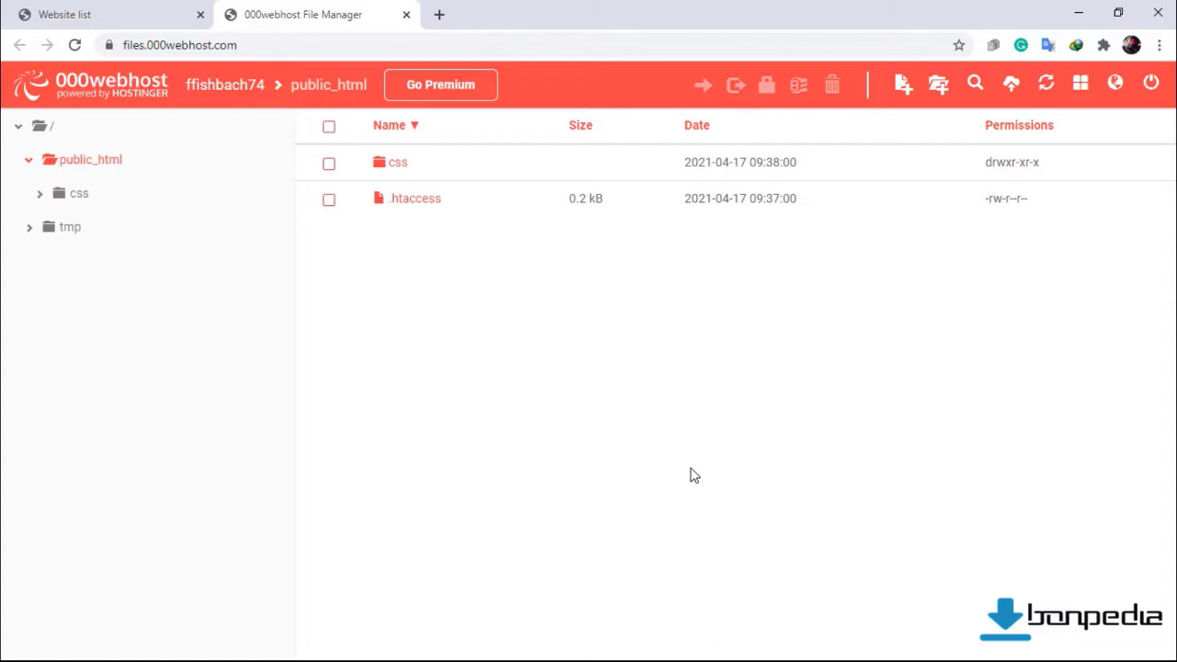
key(super)
key(alt+Tab)
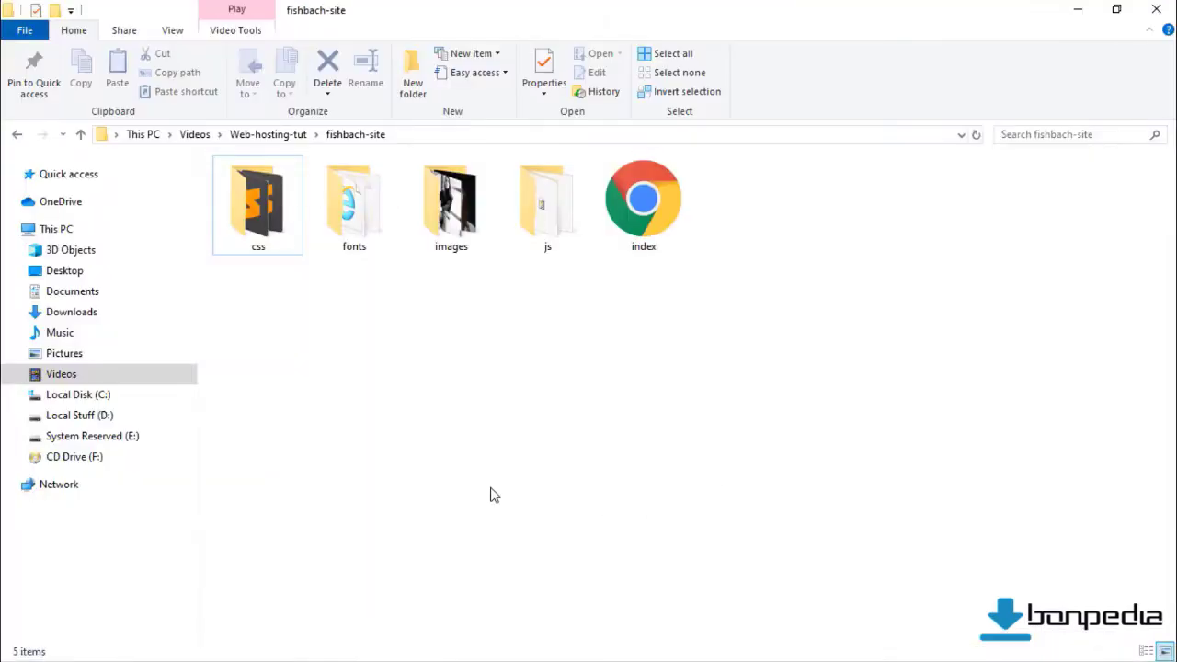
click(1077, 9)
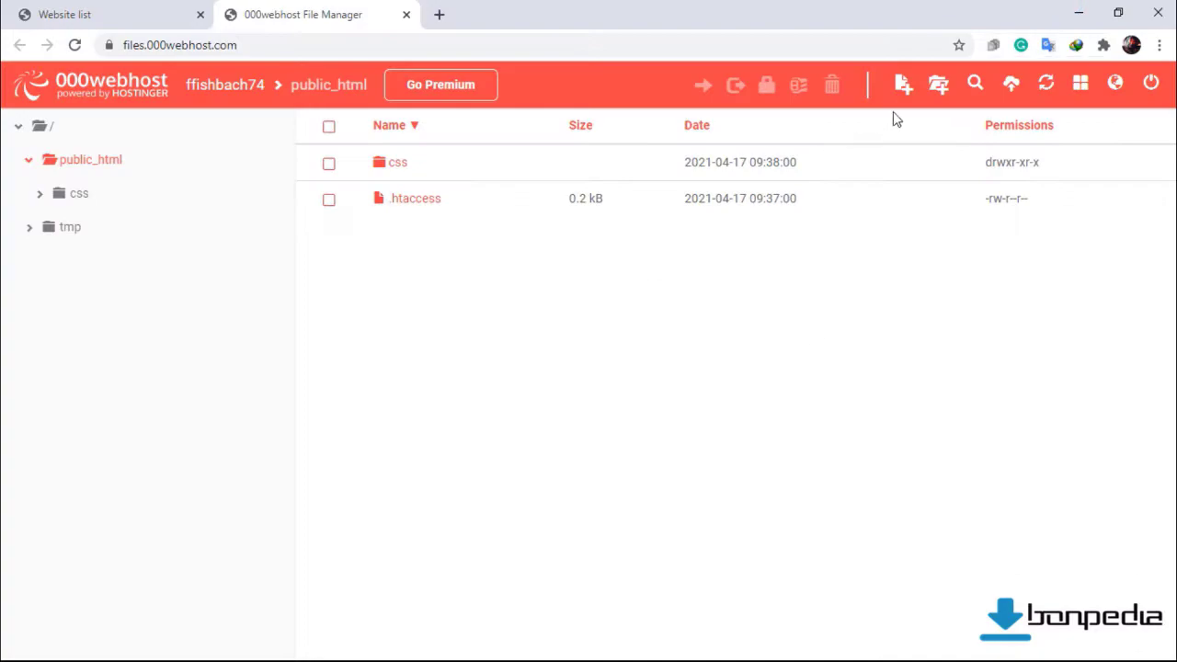
Add fonts, images and js folders, then open the css folder.
click(937, 83)
text(fonts)
key(Return)
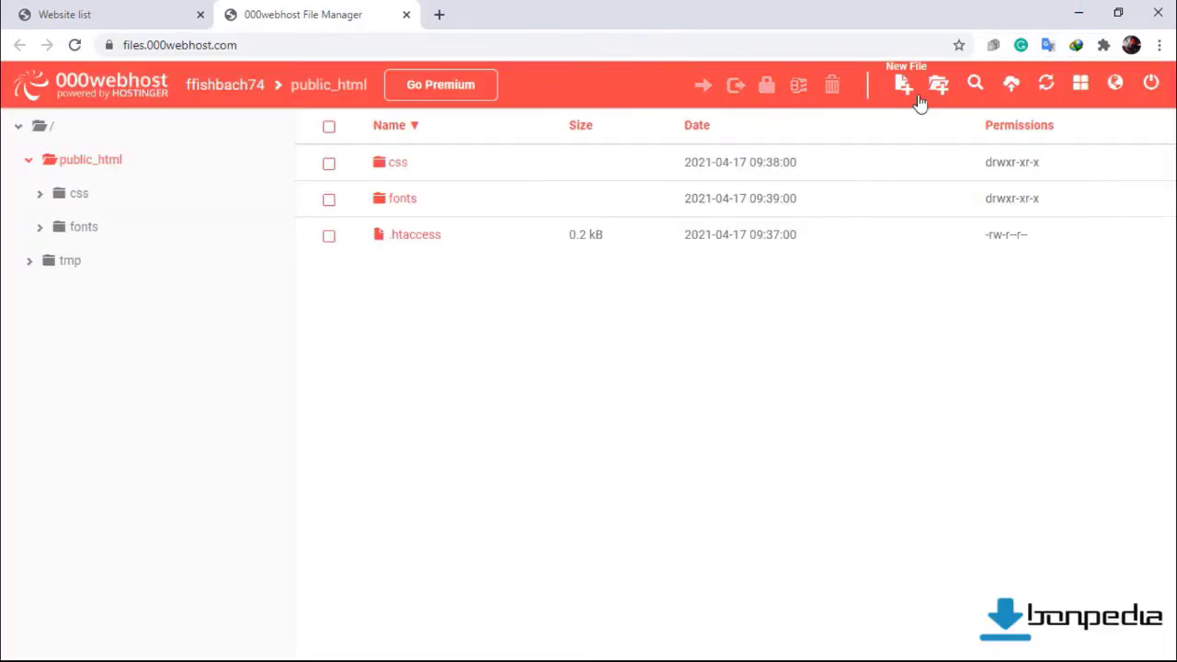
click(938, 84)
text(images)
key(Return)
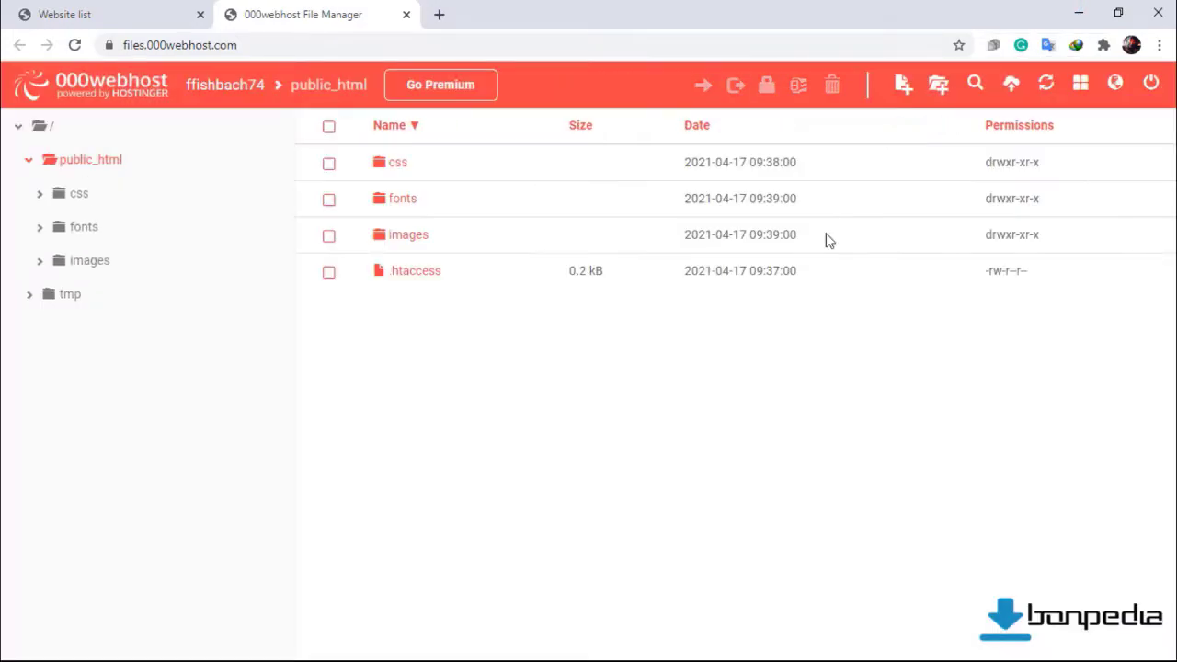
click(937, 84)
text(js)
key(Return)
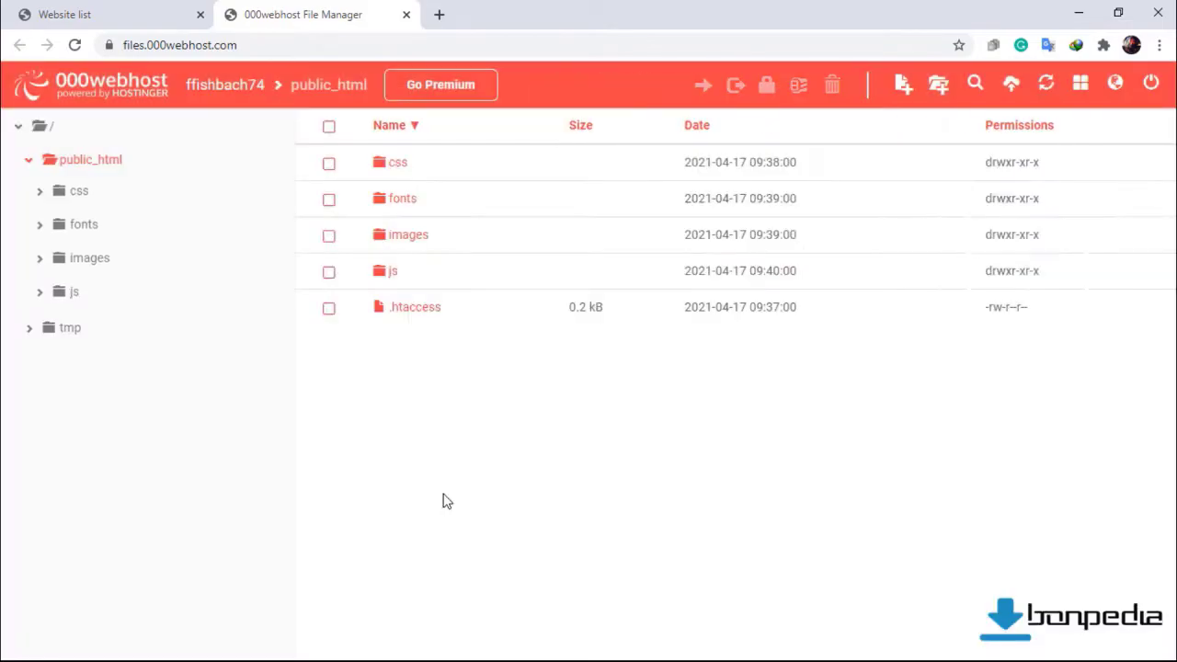
key(alt+Tab)
click(1092, 11)
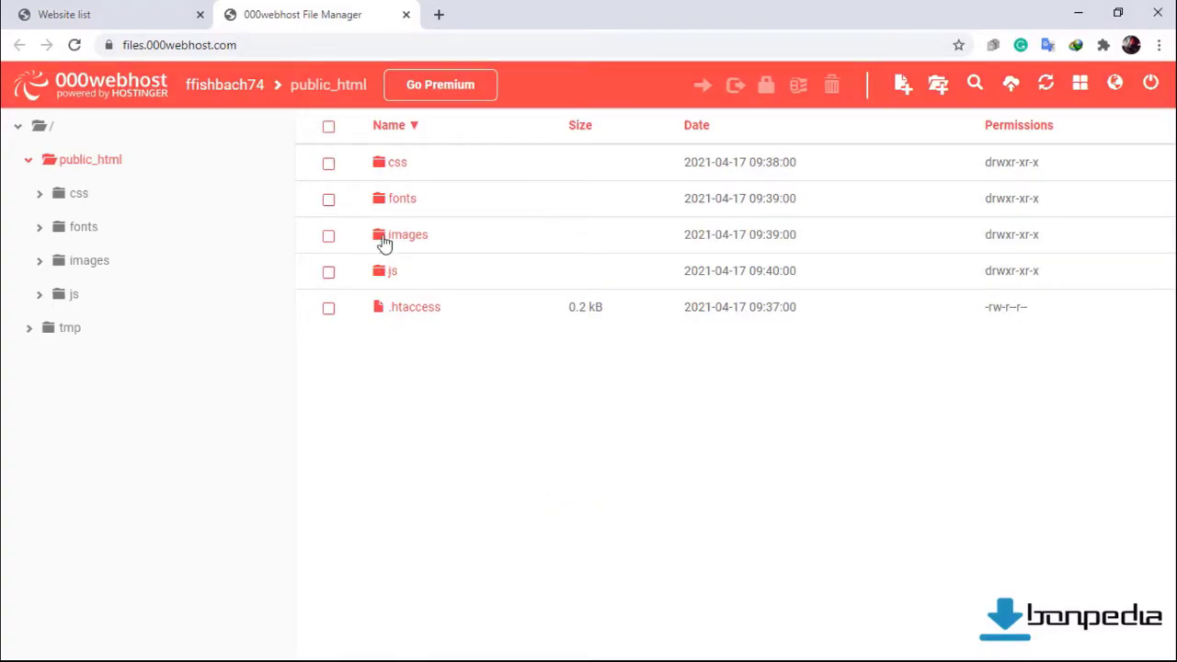
click(404, 165)
double_click(404, 166)
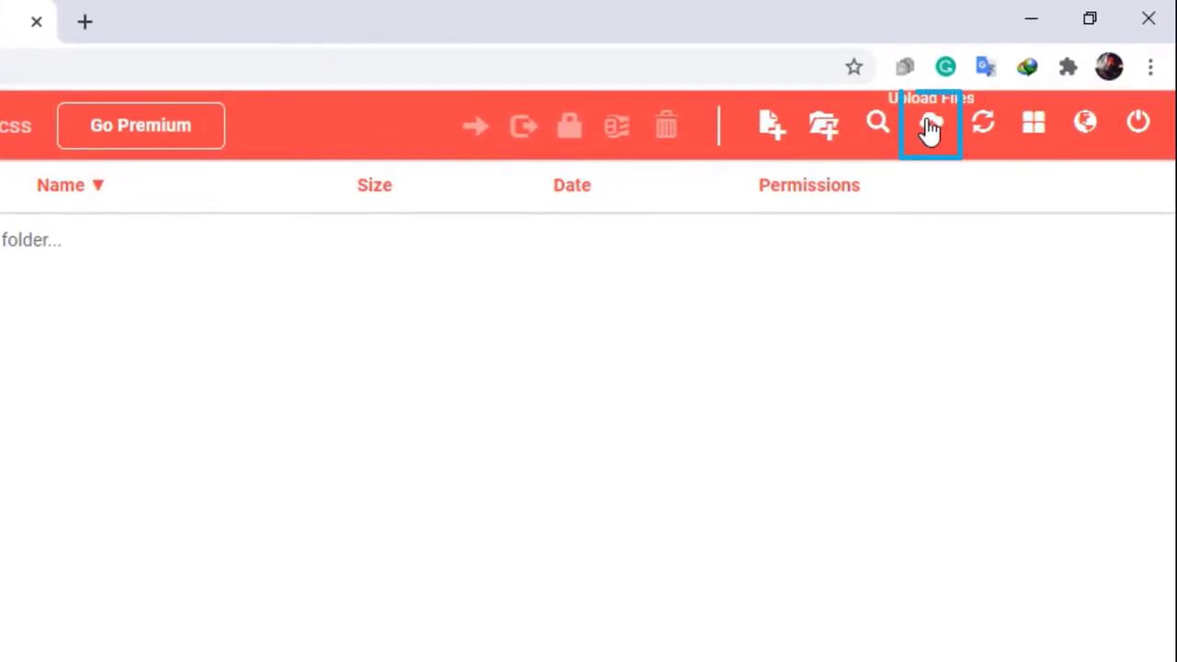
Upload animate.css, bootstrap.min.css, font-awesome.min.css and templatemo-style.css from fishbach-site\css.
click(930, 128)
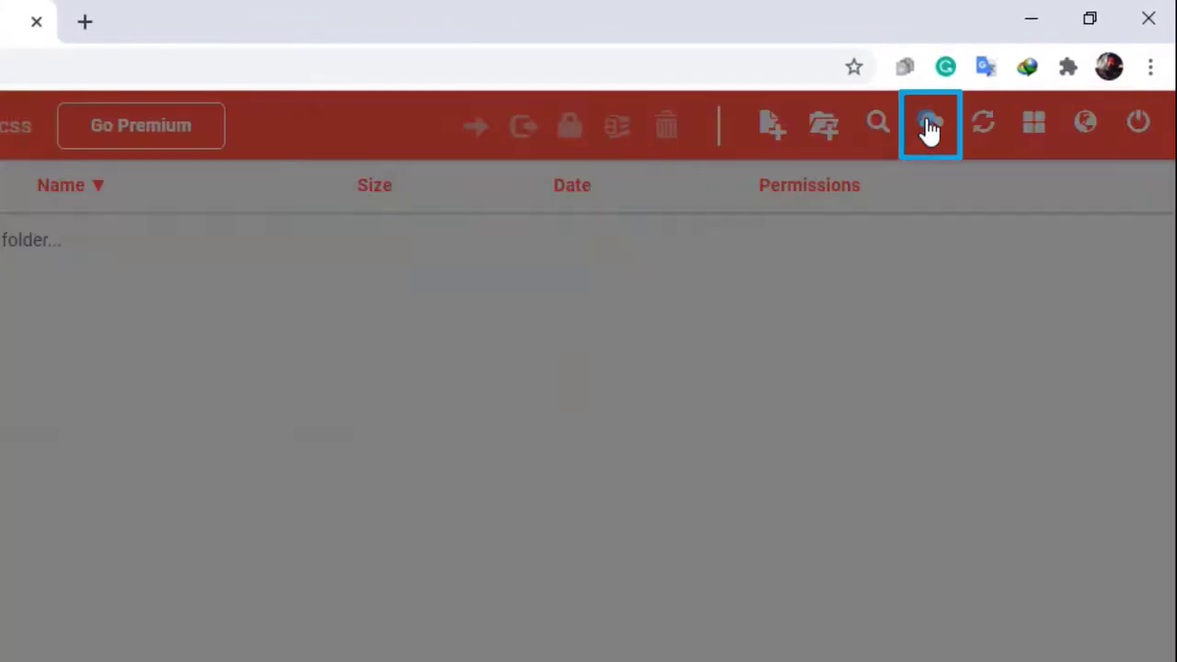
click(652, 211)
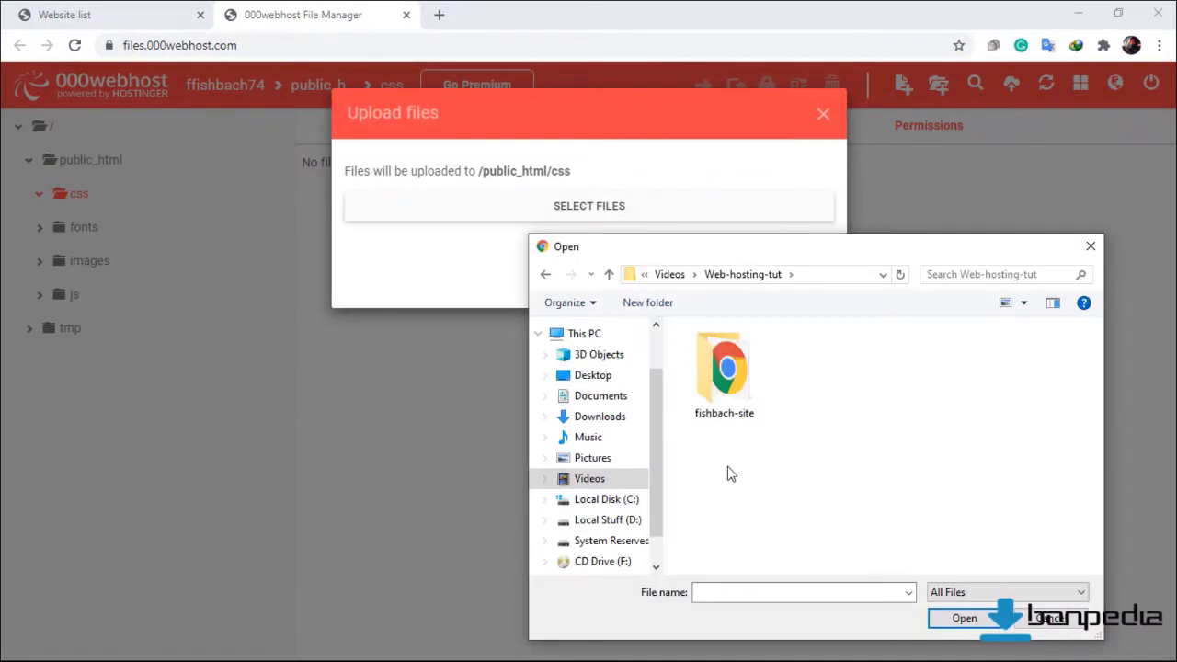
double_click(724, 395)
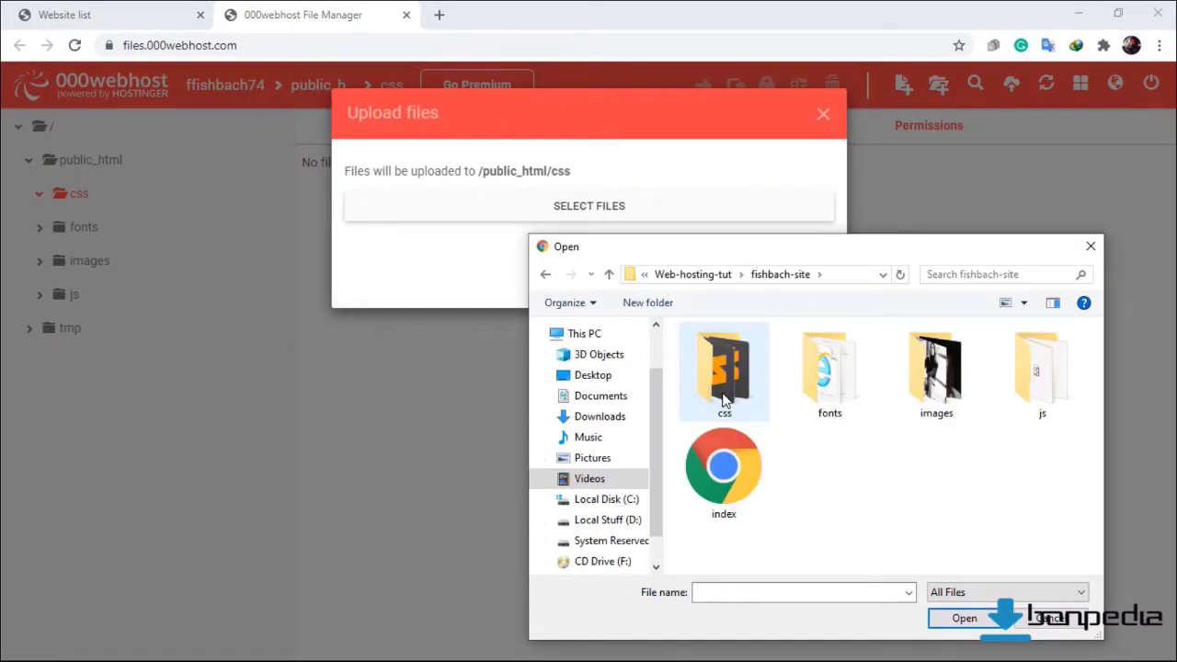
double_click(724, 395)
click(723, 399)
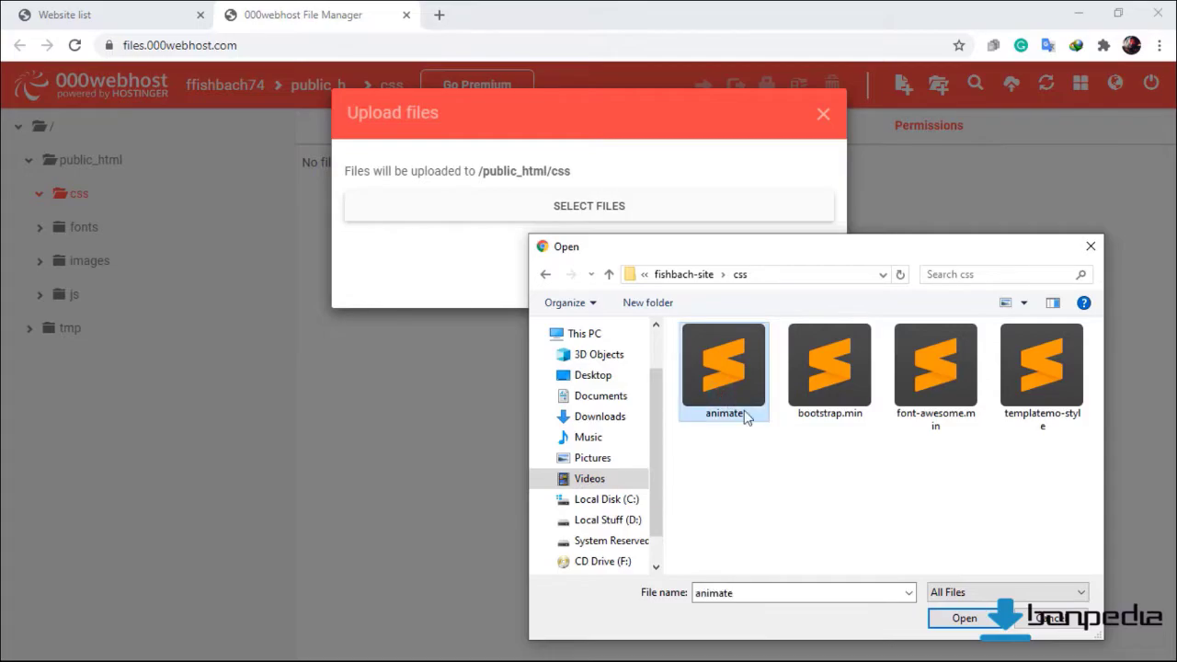
ctrl+click(809, 400)
click(716, 418)
key(ctrl+a)
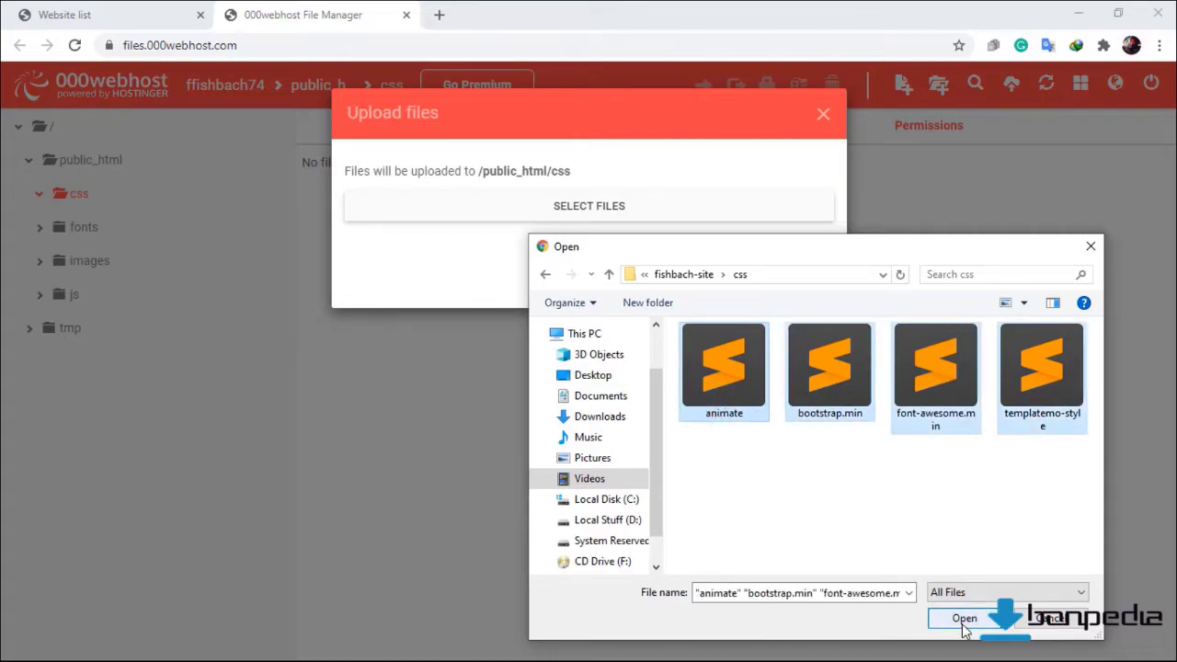
click(961, 620)
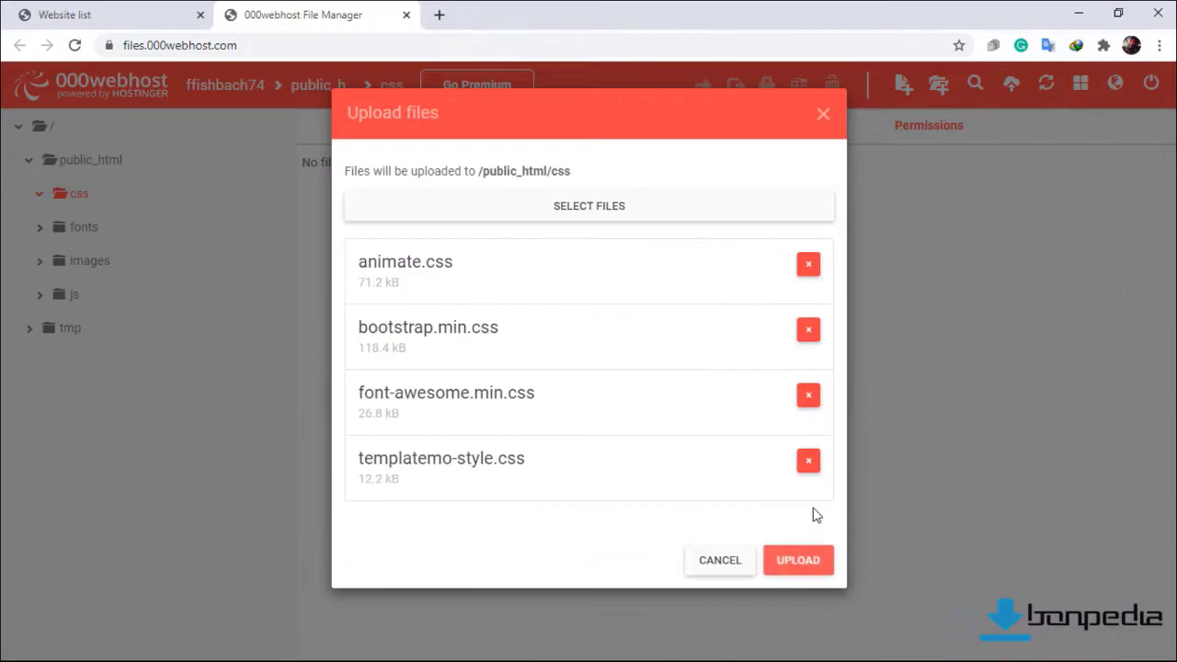
click(813, 566)
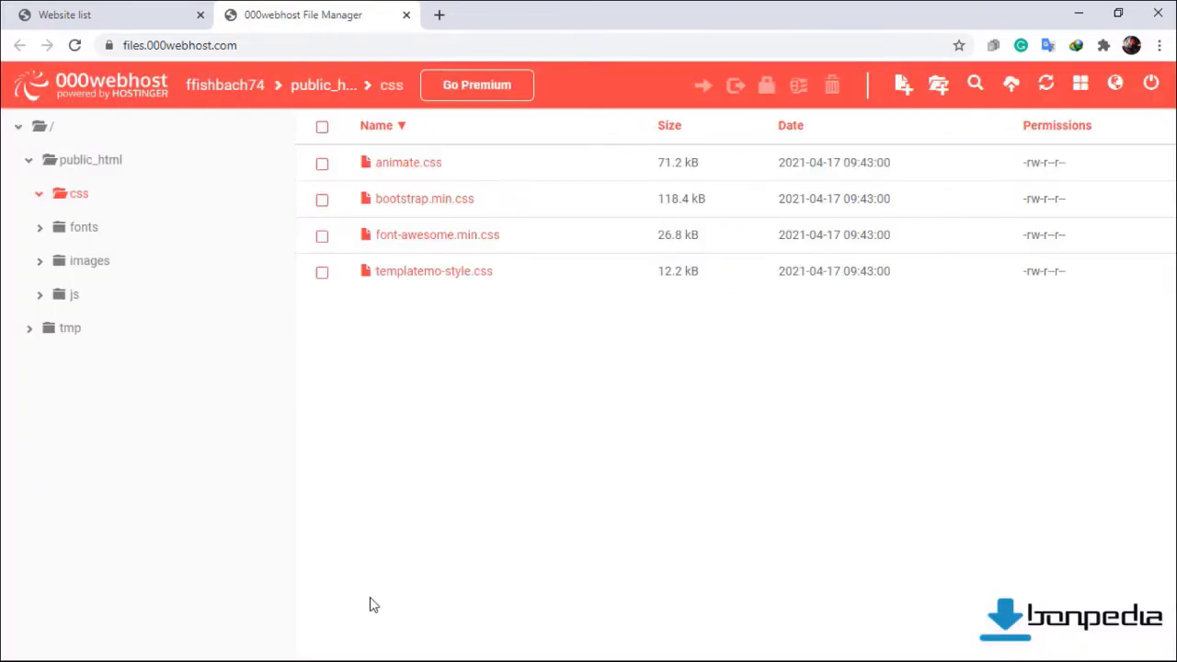
click(90, 235)
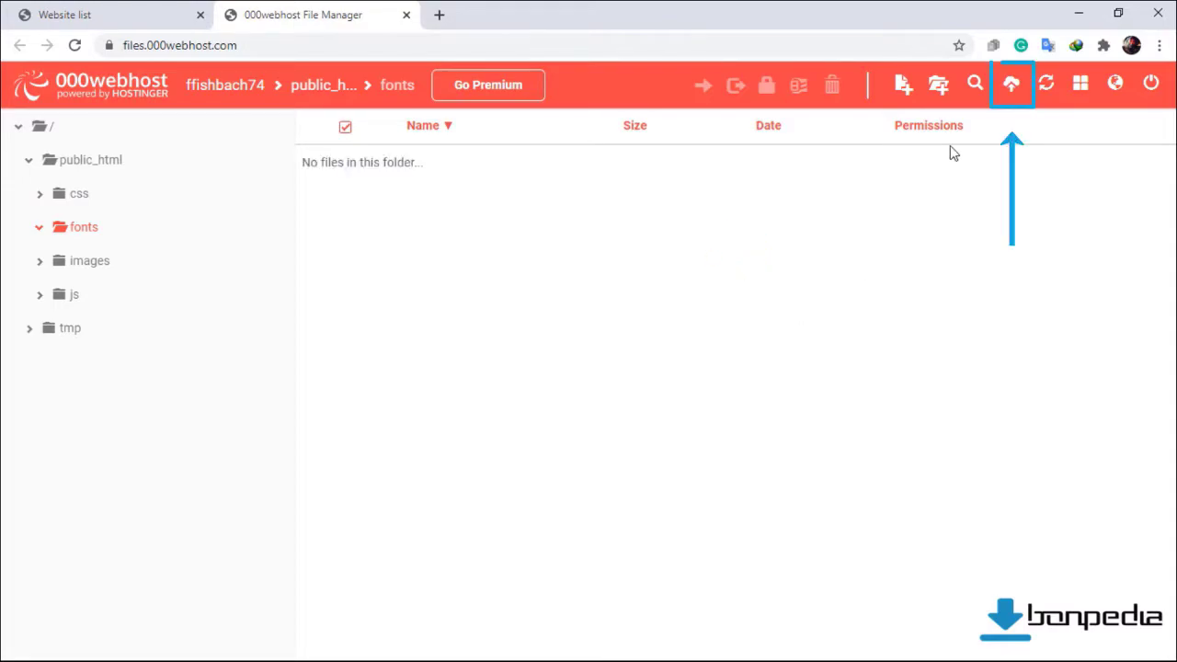
Upload all six local font files into the fonts folder.
click(1011, 86)
click(619, 205)
click(683, 274)
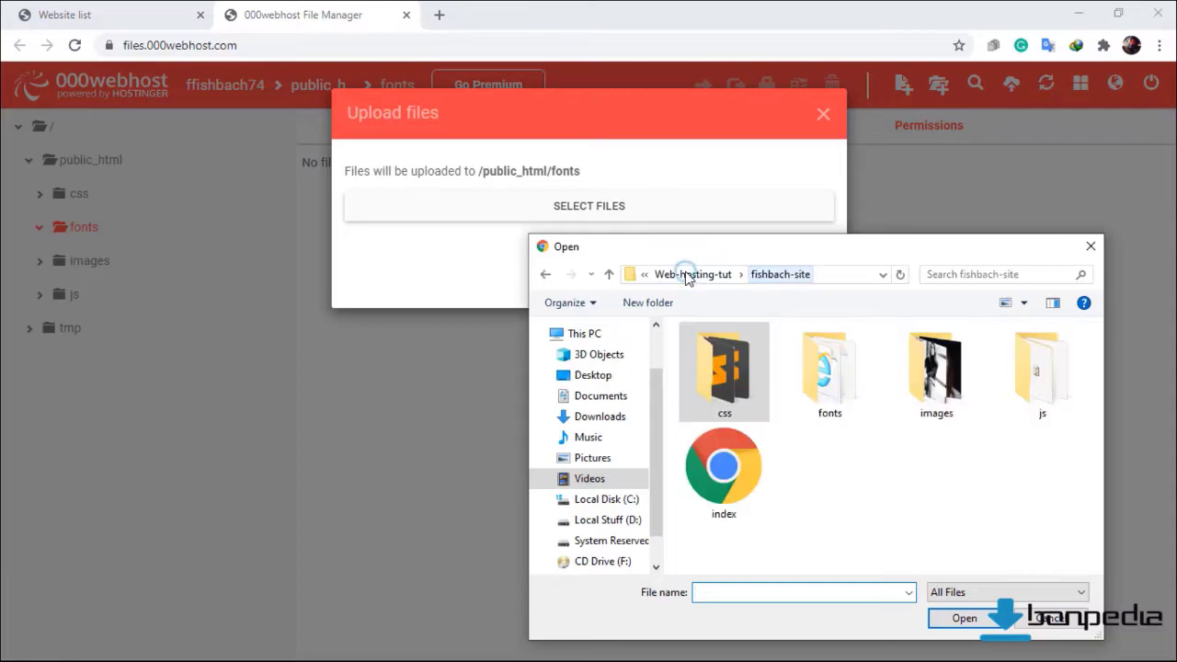
click(832, 414)
key(ctrl+a)
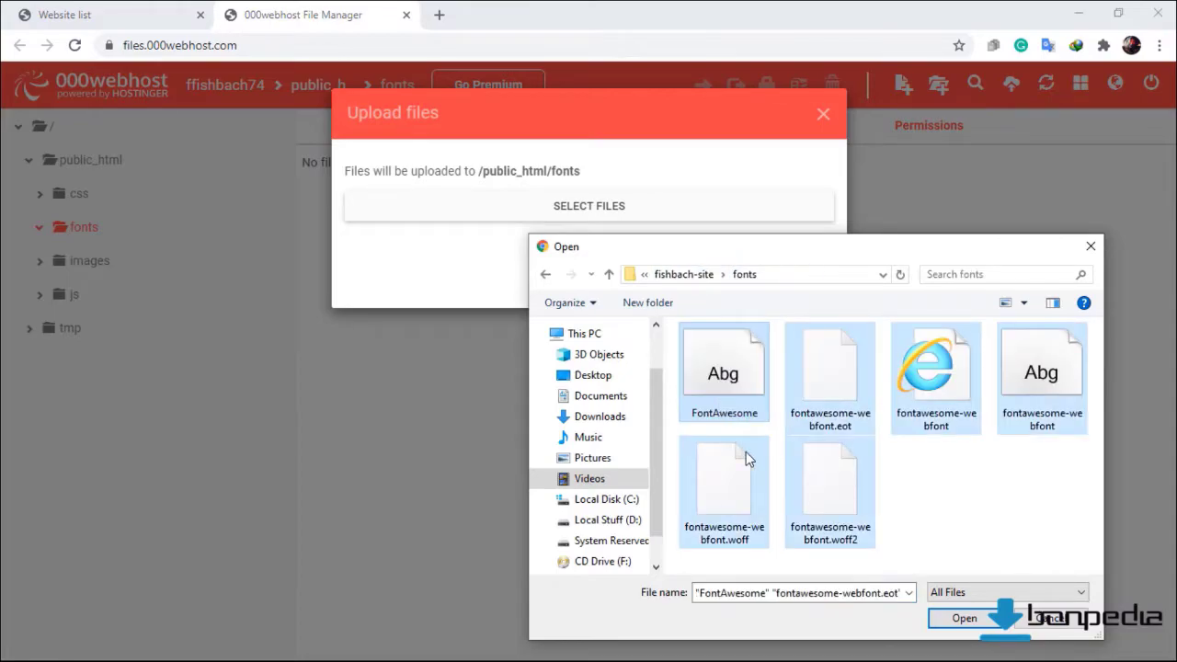
click(946, 614)
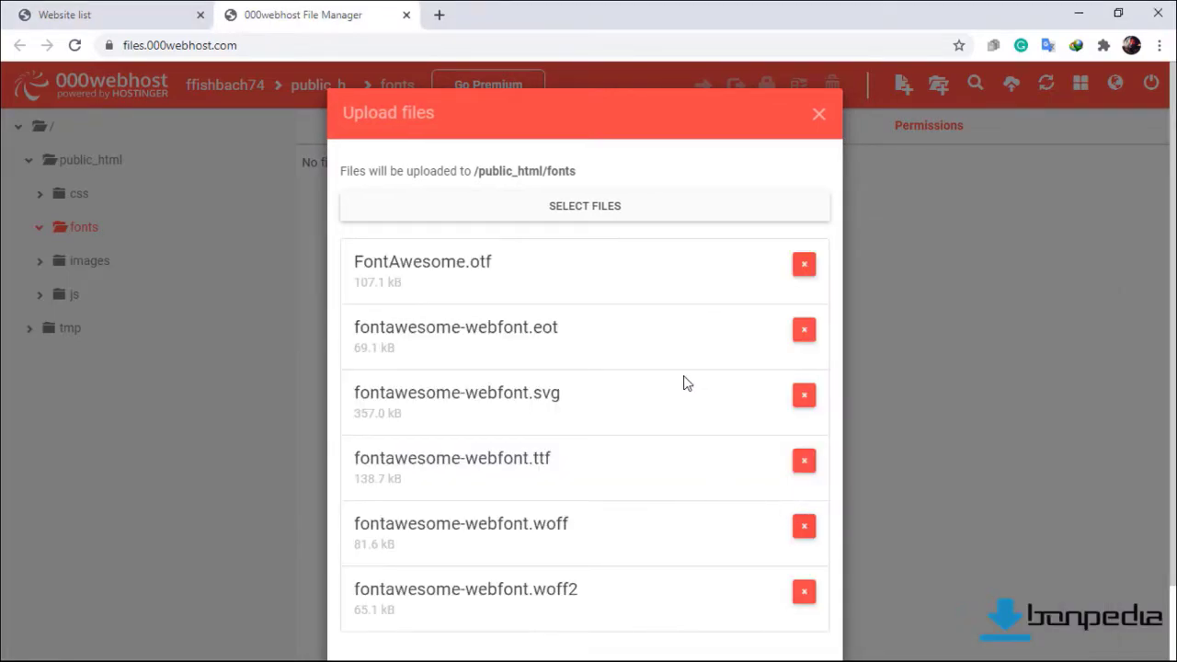
scroll(684, 391, down, 2)
click(796, 606)
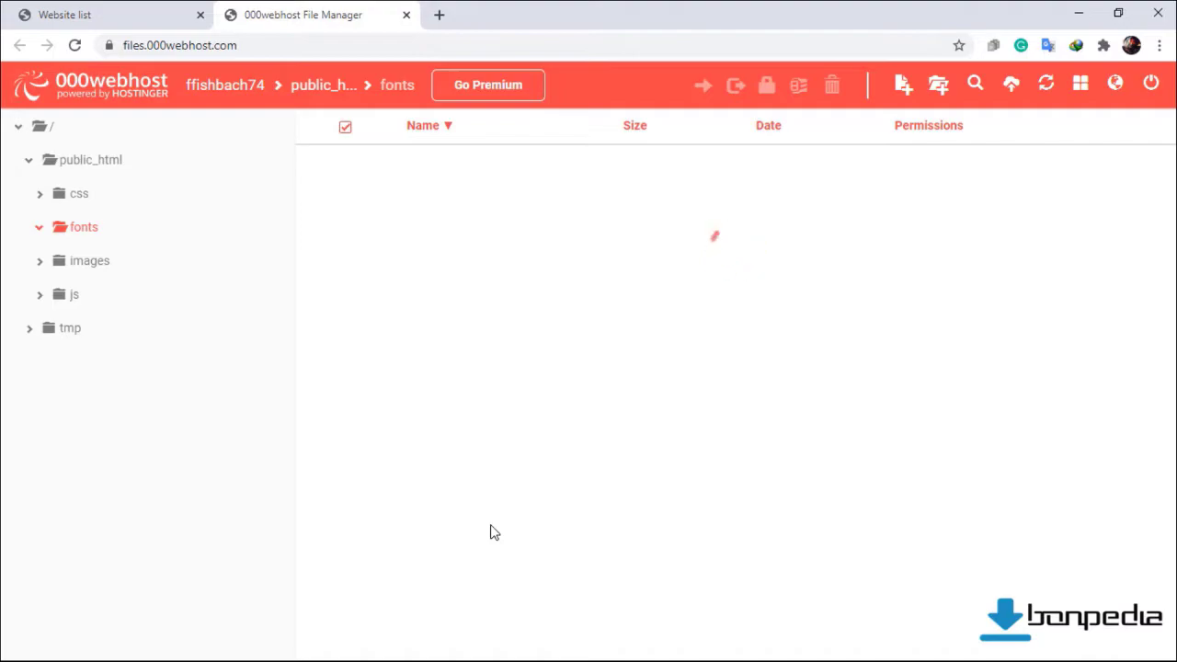
Upload the six site images into the images folder.
click(92, 268)
click(1010, 86)
click(588, 206)
click(1000, 615)
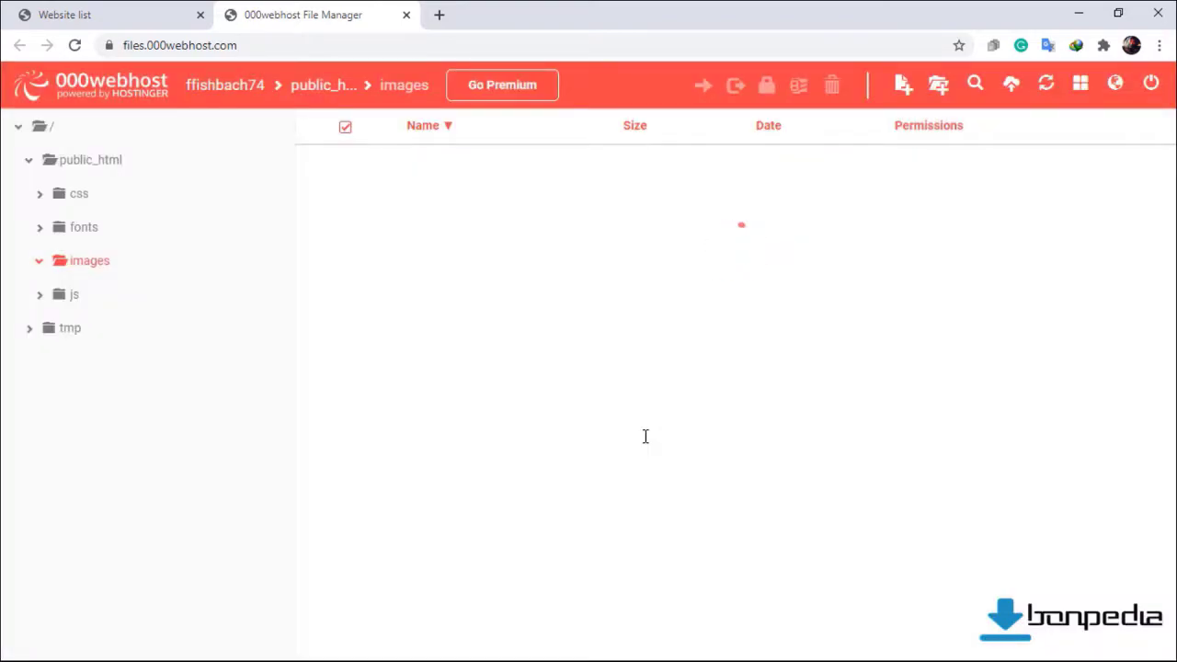
Upload the six scripts from fishbach-site\js into the js folder.
click(74, 294)
click(1010, 86)
click(589, 205)
click(696, 271)
double_click(1042, 367)
click(736, 386)
key(ctrl+a)
click(965, 610)
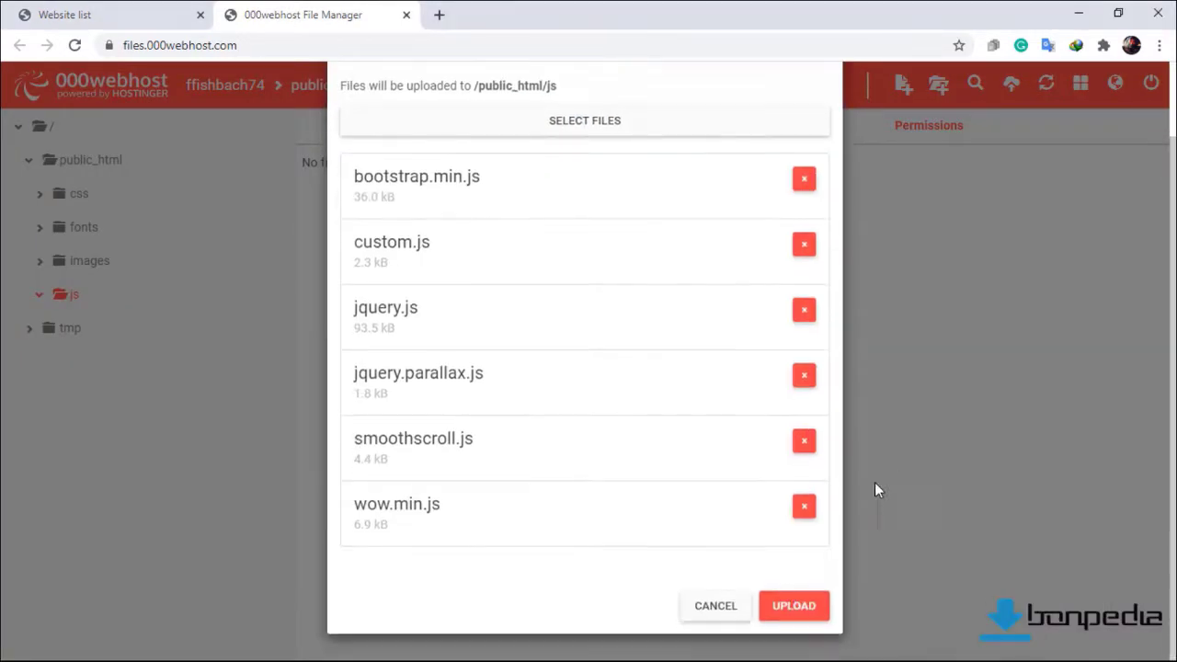
click(789, 603)
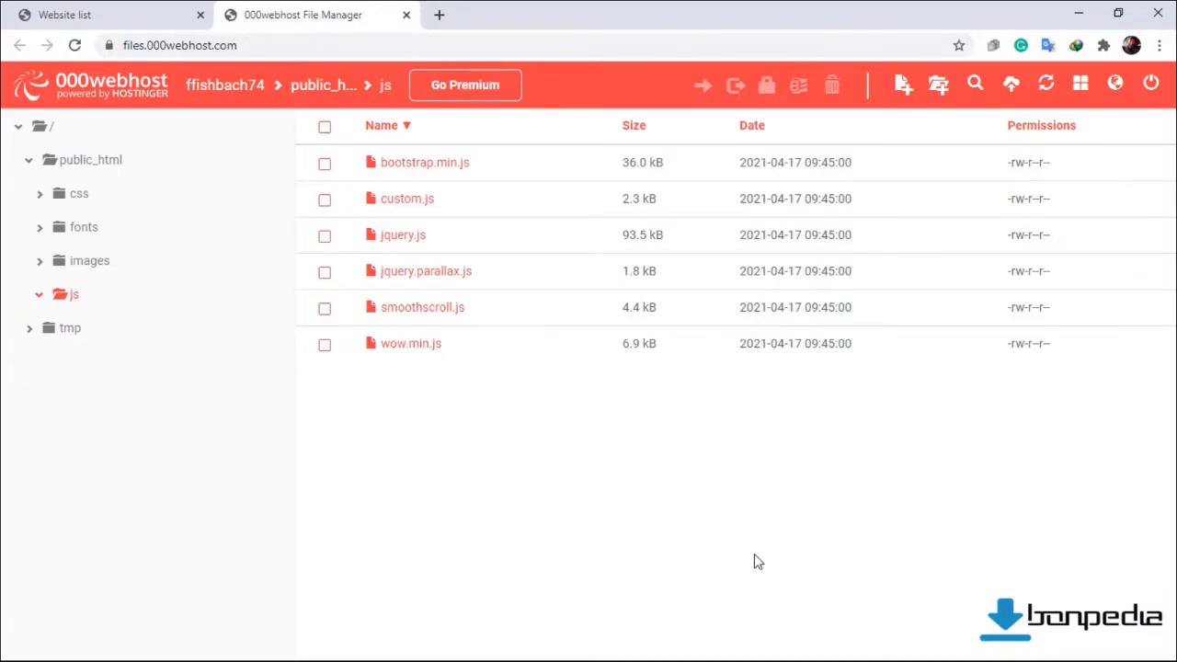
Upload index.html from the local fishbach-site folder into public_html.
click(93, 162)
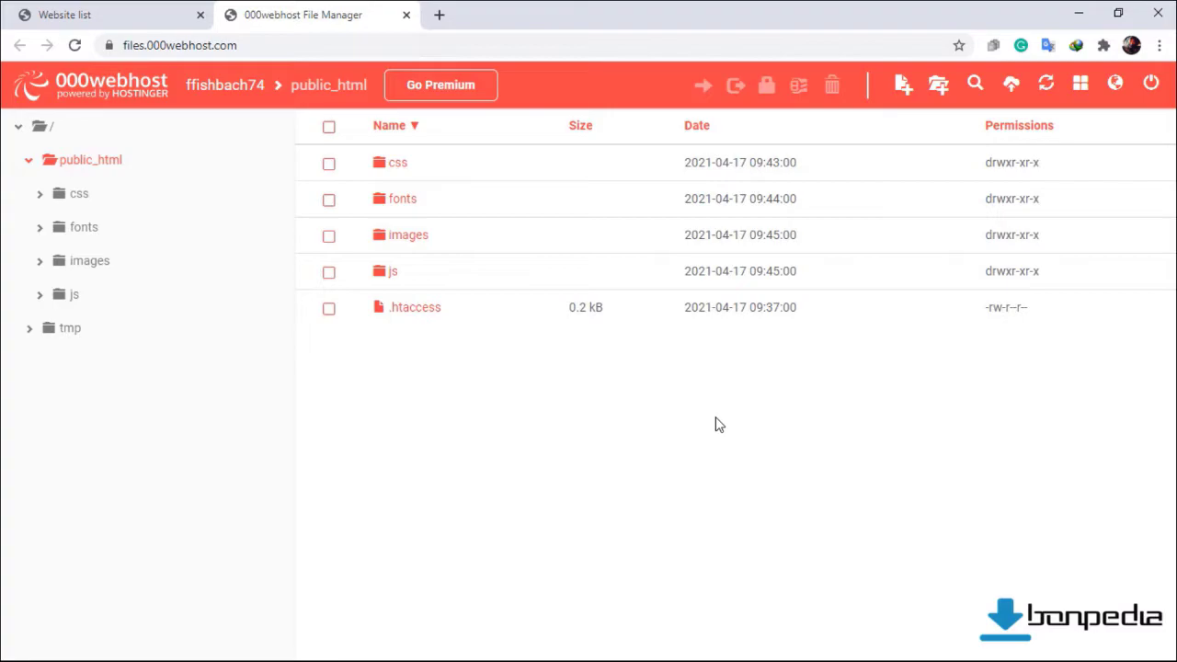
click(1011, 92)
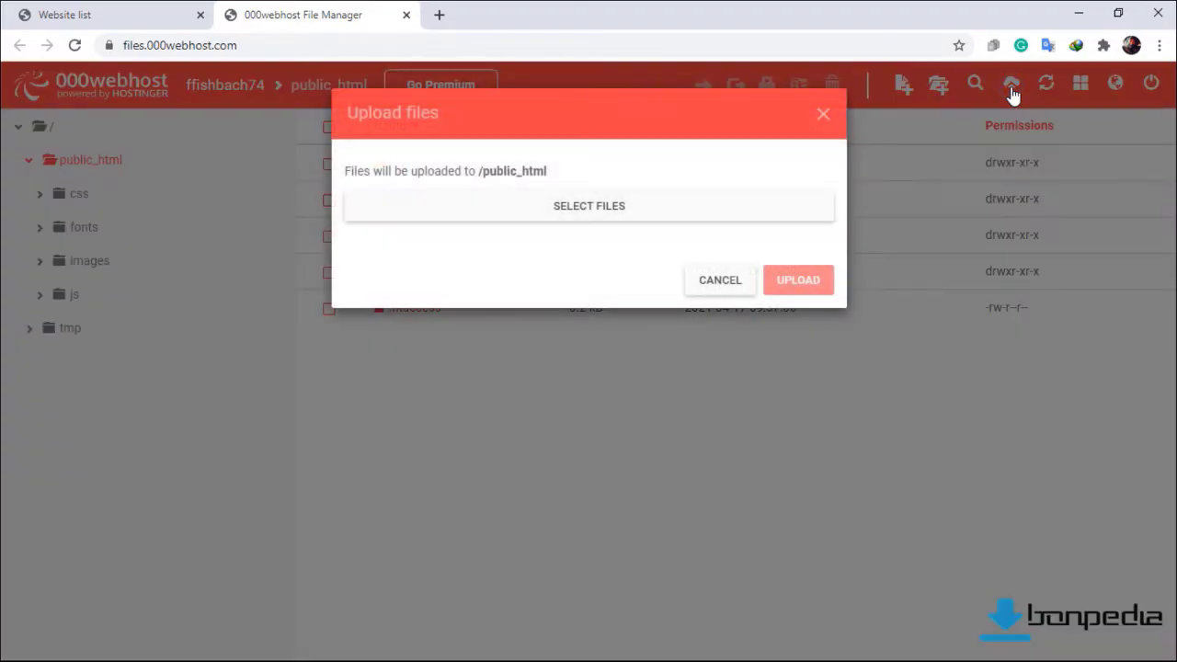
click(611, 218)
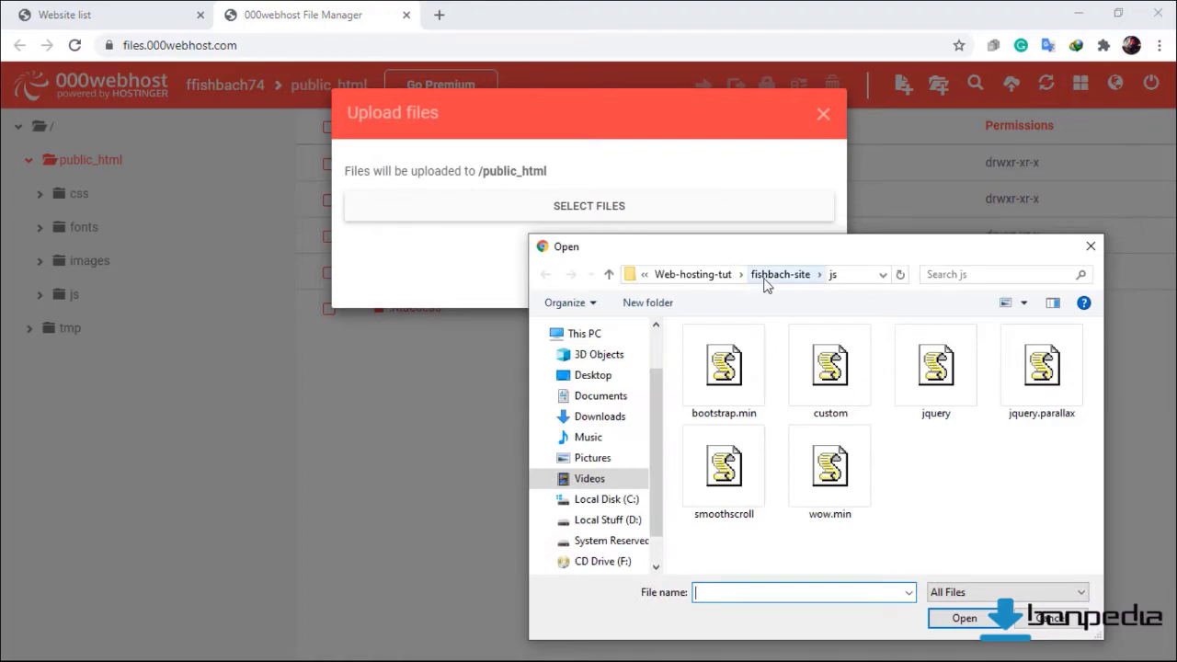
click(764, 277)
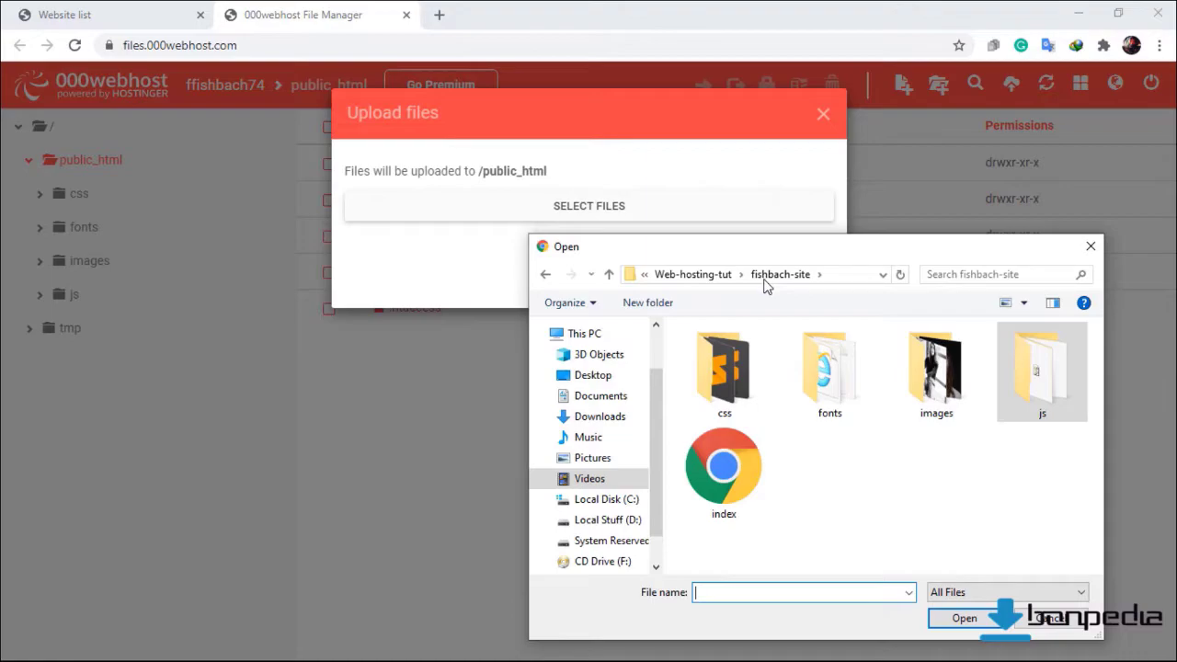
click(732, 487)
click(963, 619)
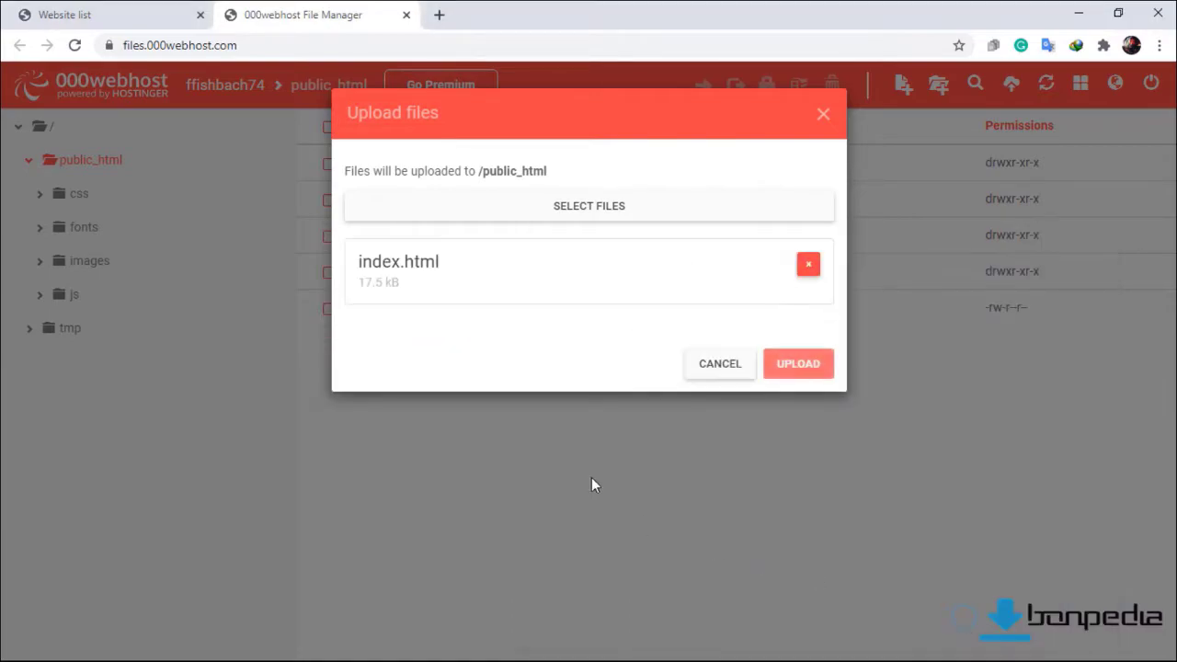
click(787, 368)
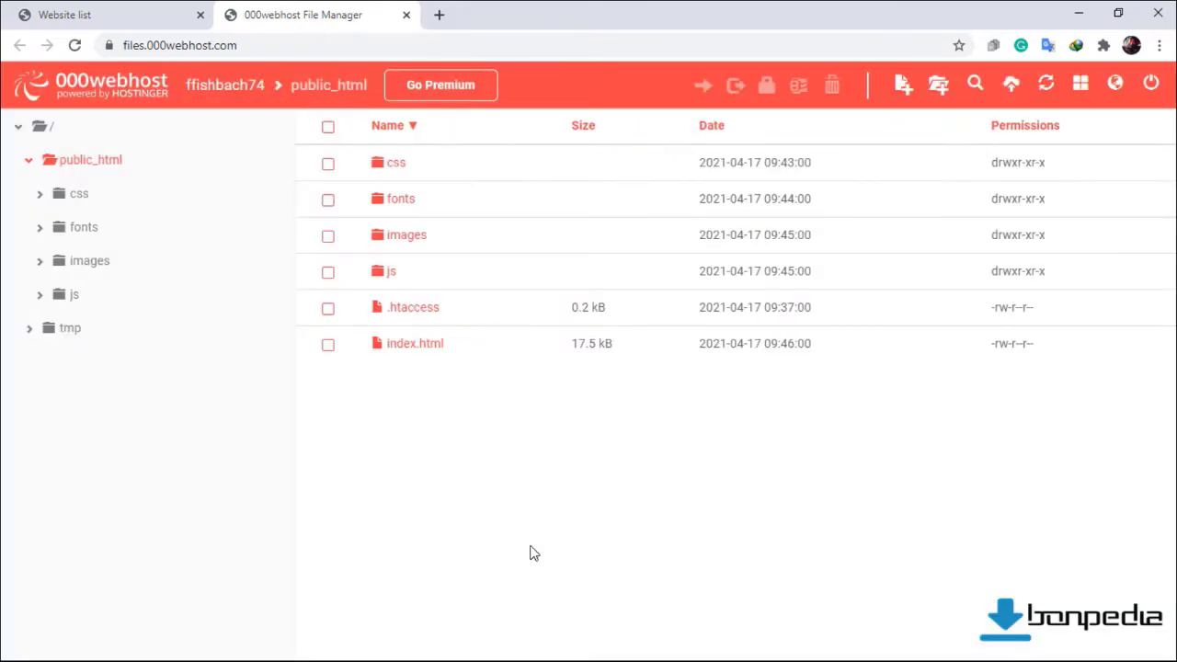
click(97, 13)
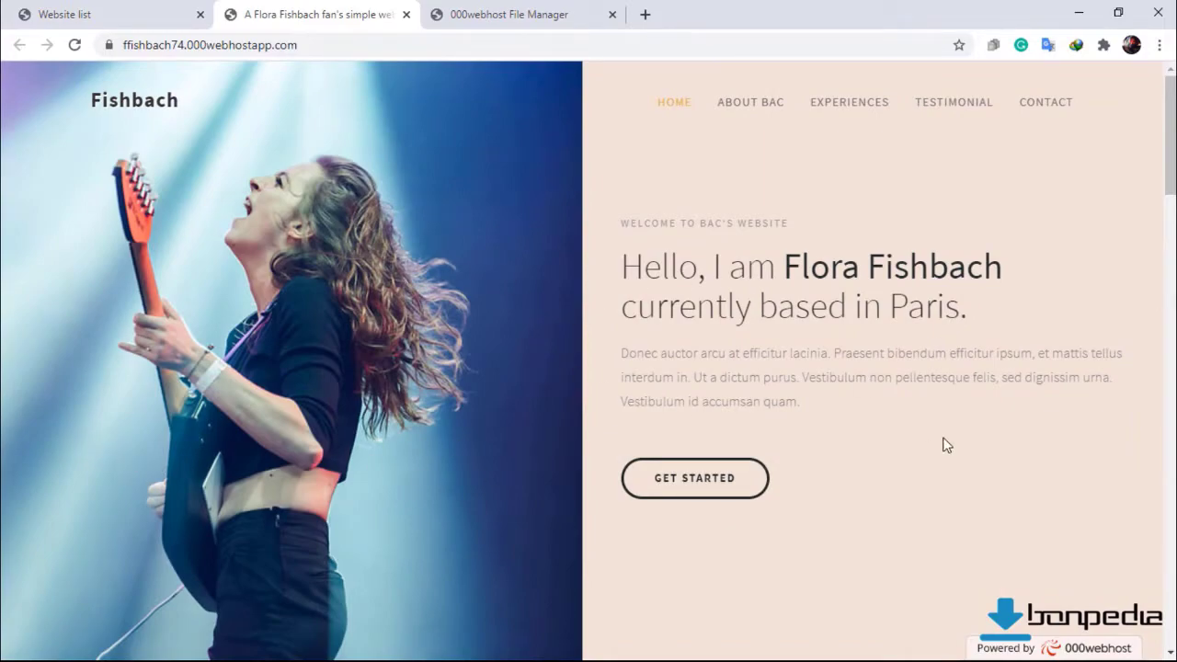
scroll(942, 437, down, 6)
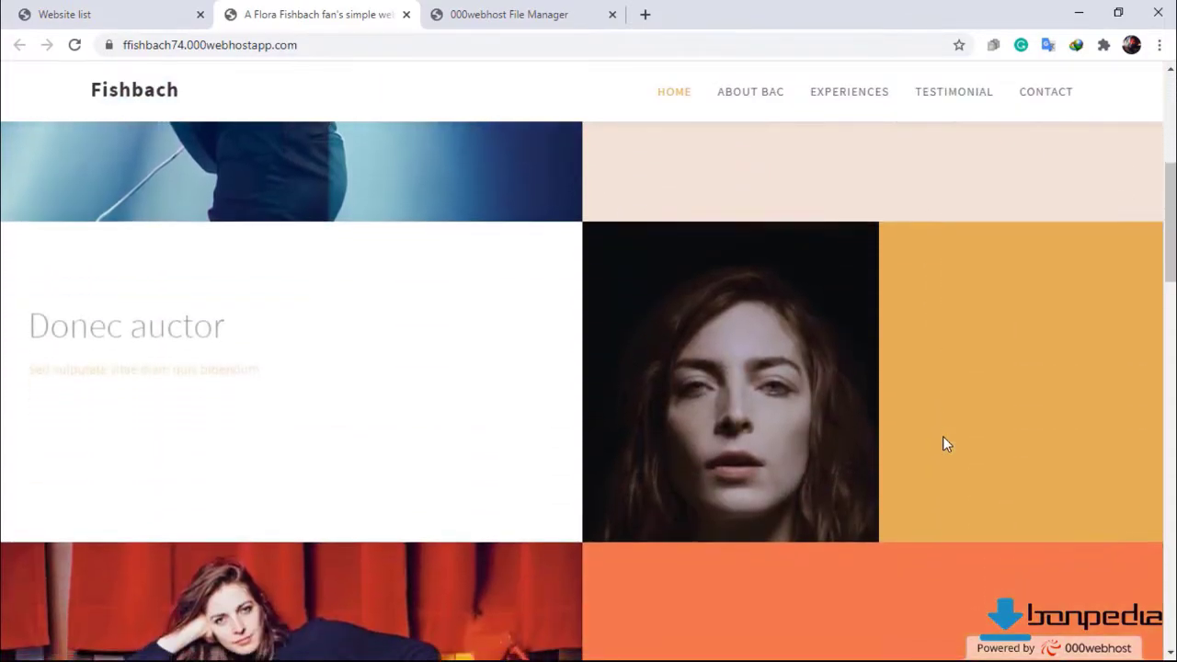
scroll(935, 435, down, 5)
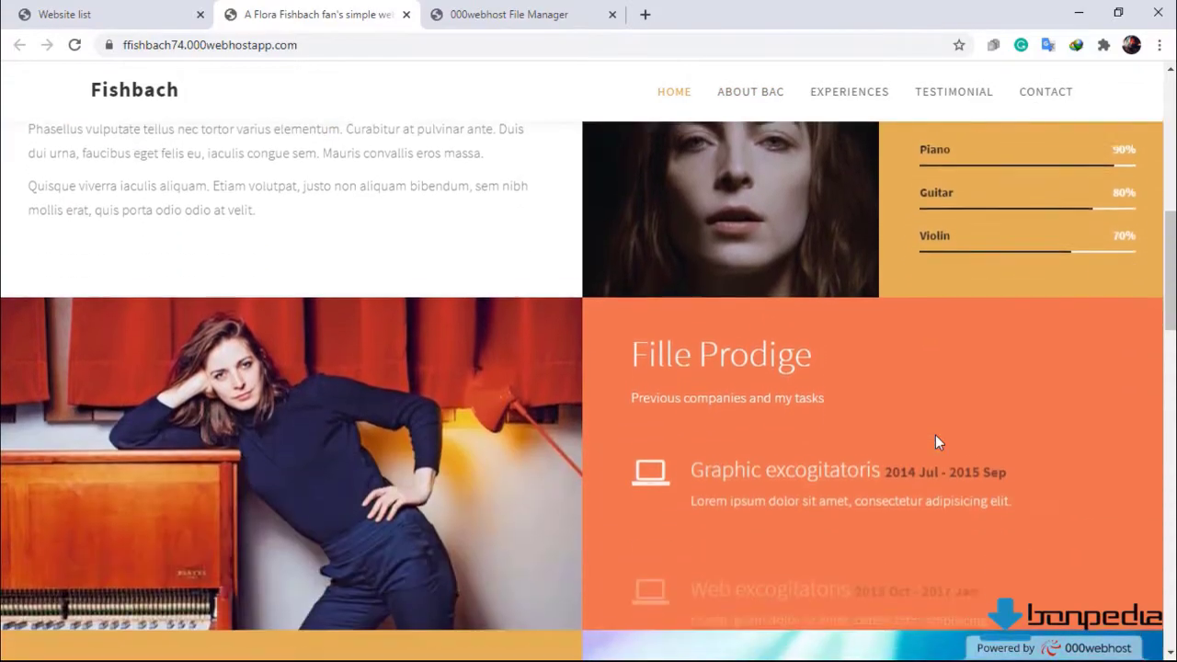
scroll(934, 435, down, 10)
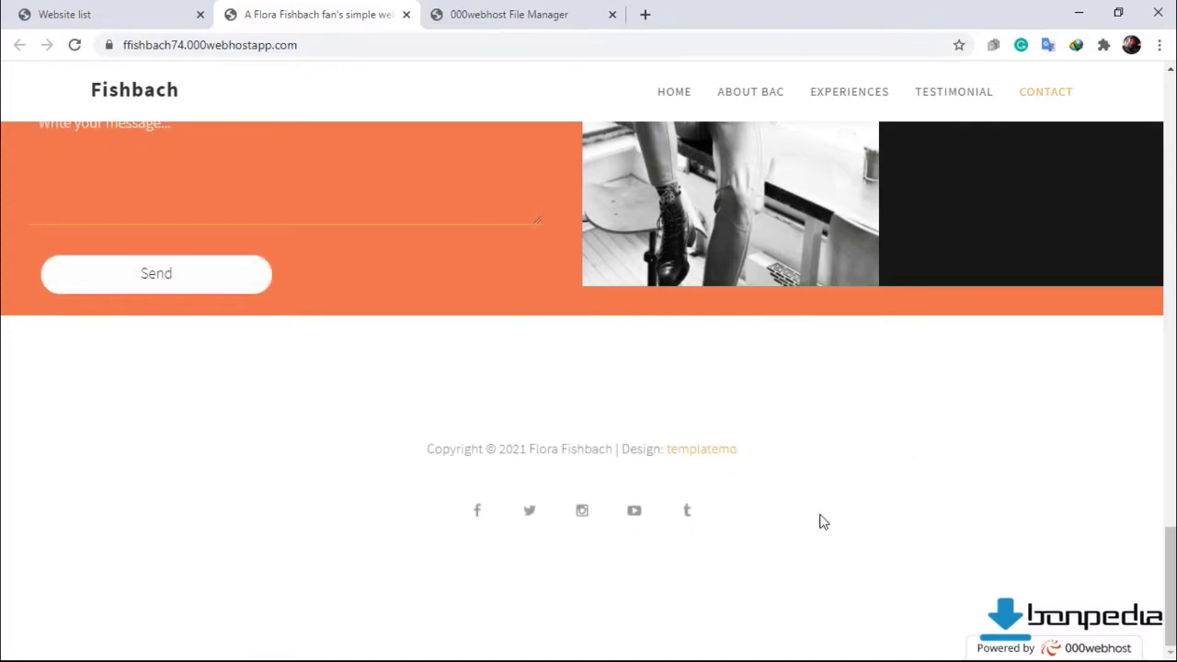
scroll(818, 515, up, 15)
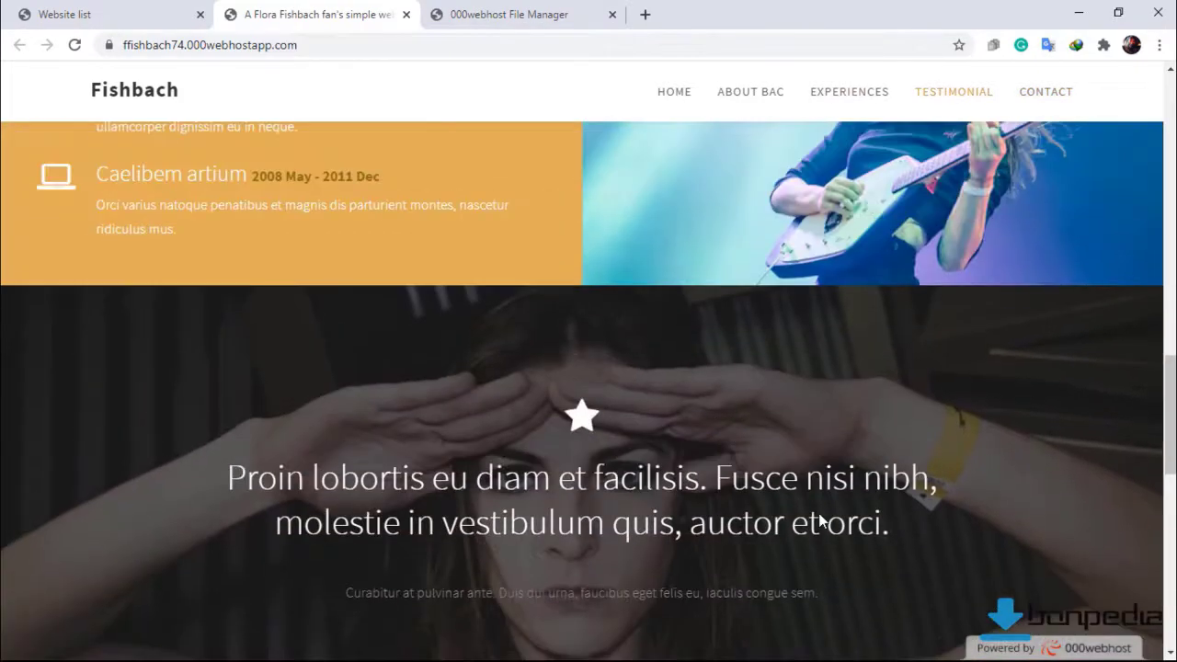
scroll(814, 508, up, 5)
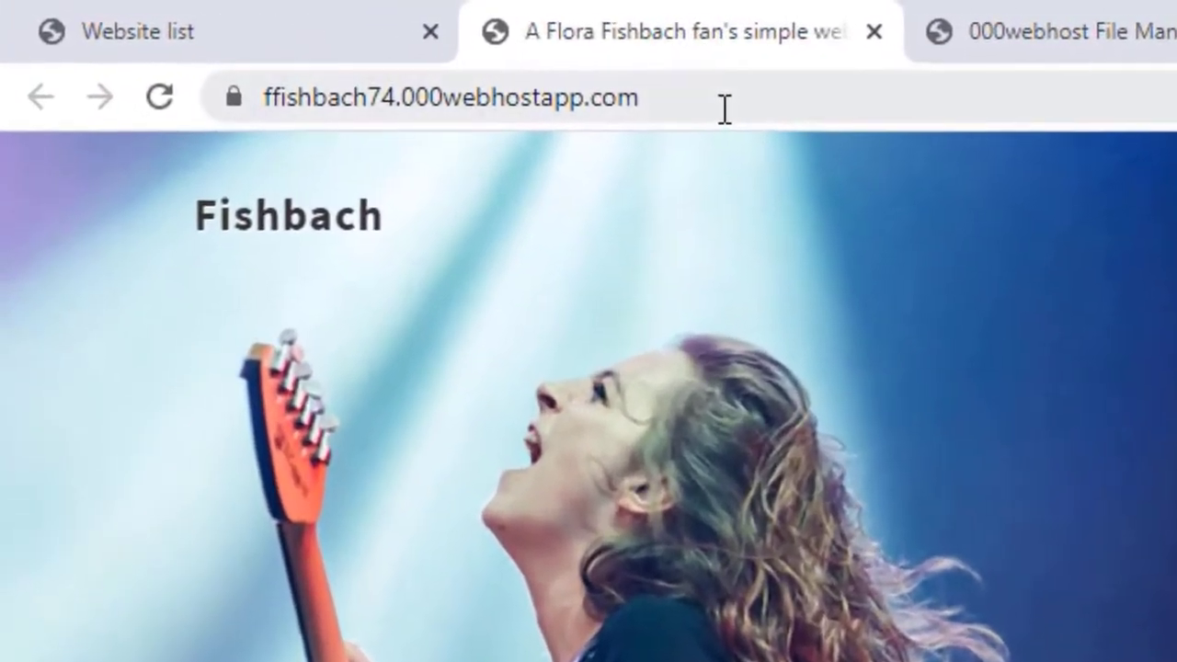
click(336, 48)
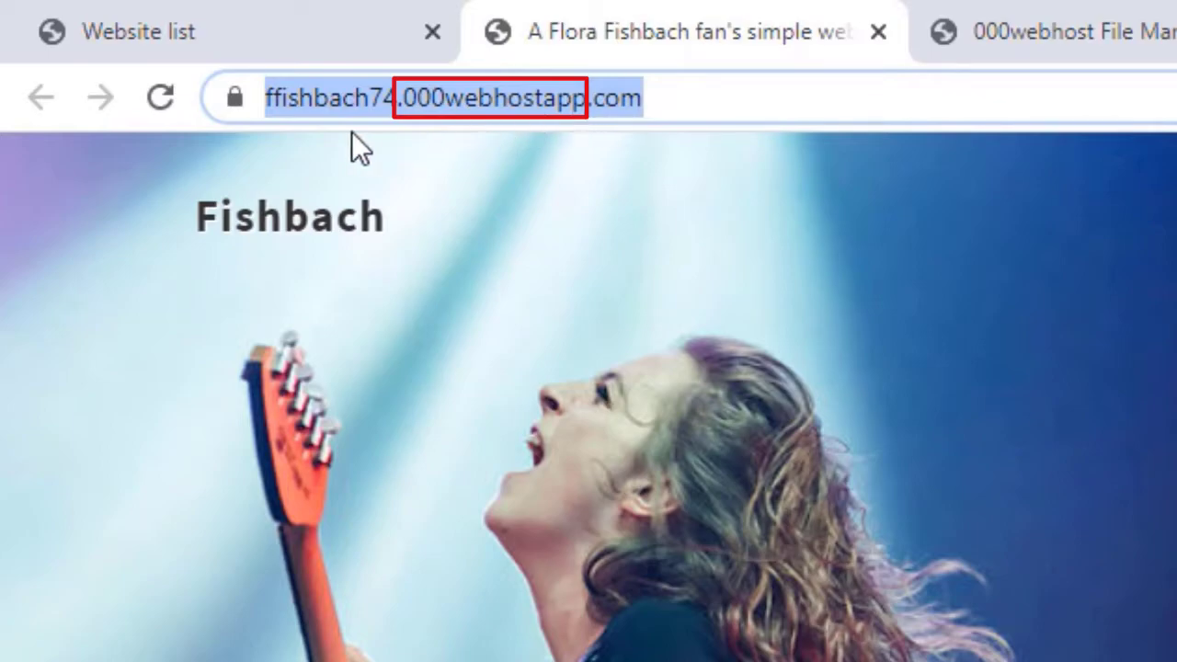
click(232, 99)
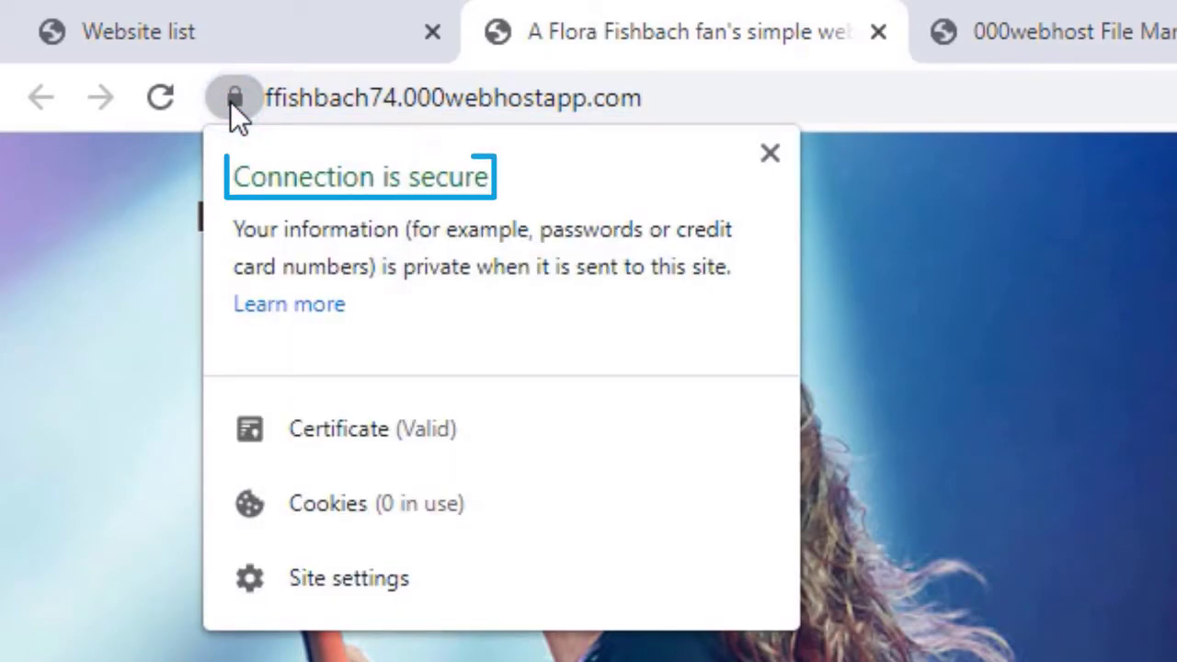
click(772, 152)
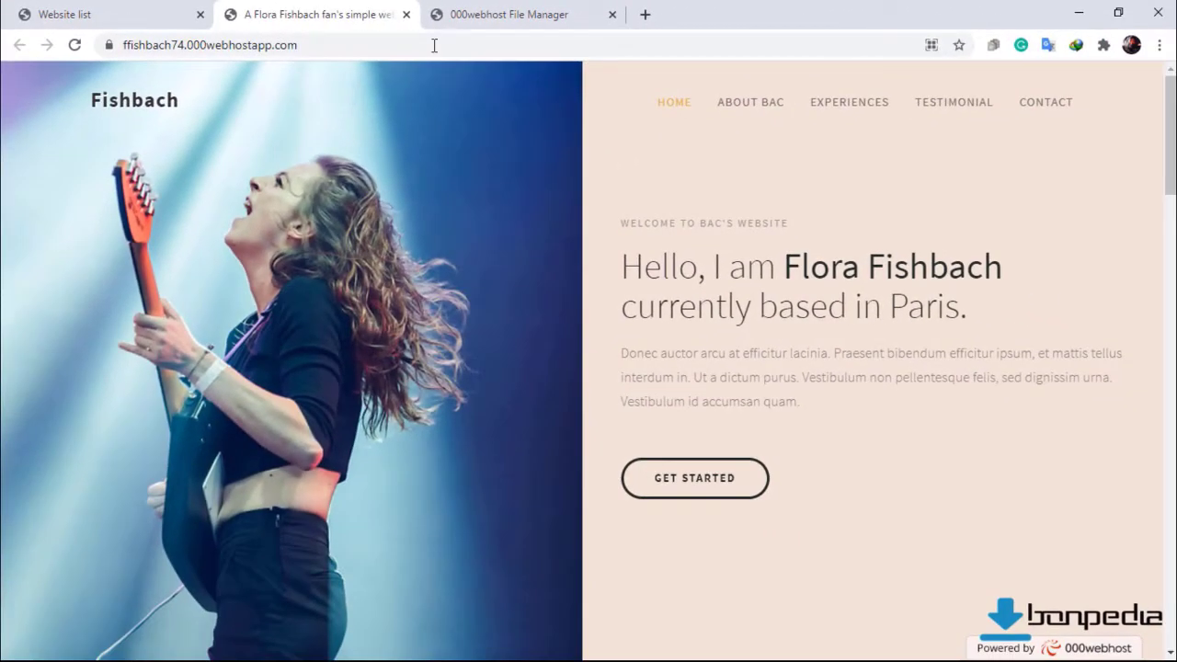
Close the 000webhost File Manager tab, leaving the website list and live Fishbach site.
click(458, 14)
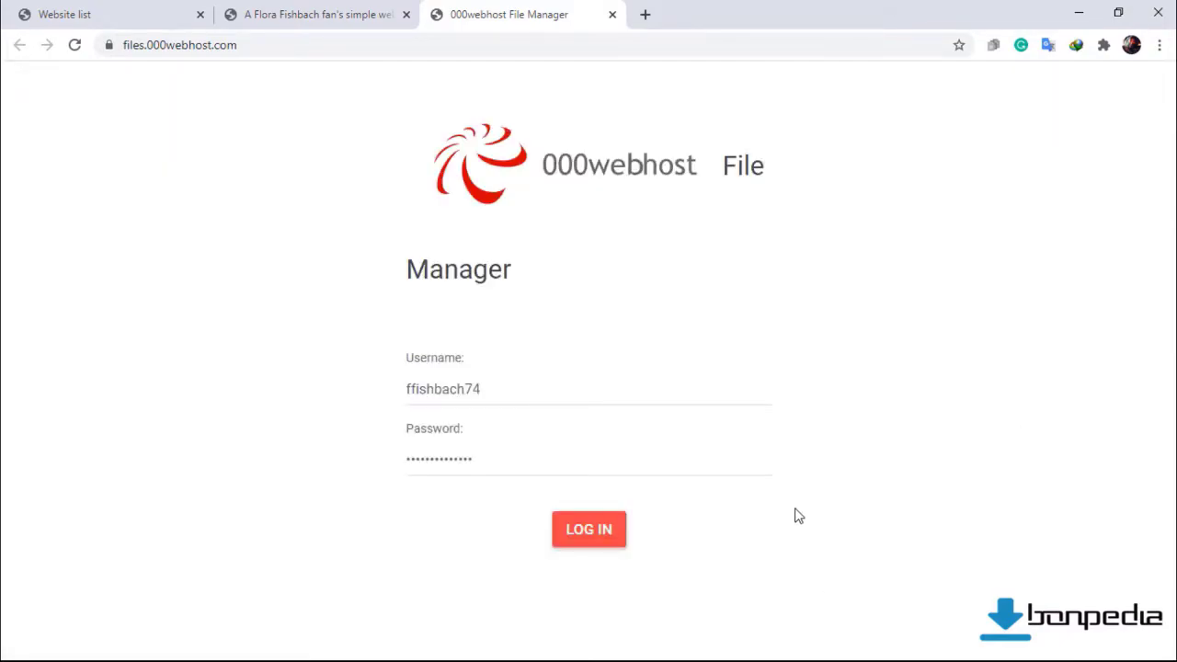
click(611, 16)
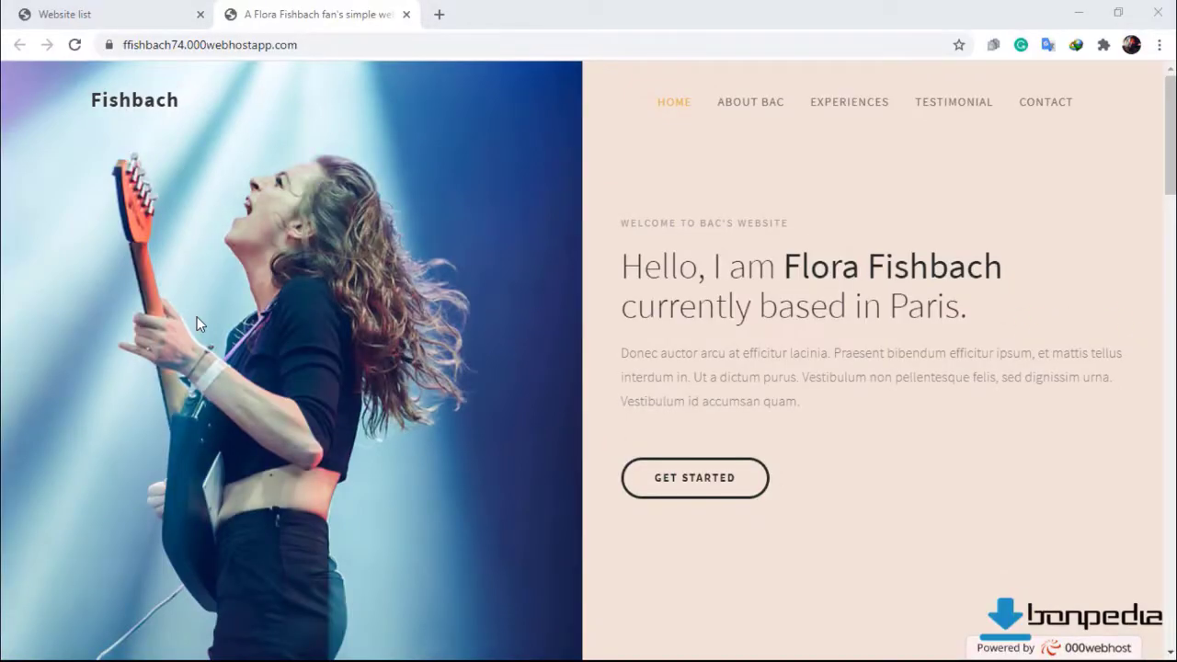
Search Google for 'freenom' in a new browser tab.
click(439, 14)
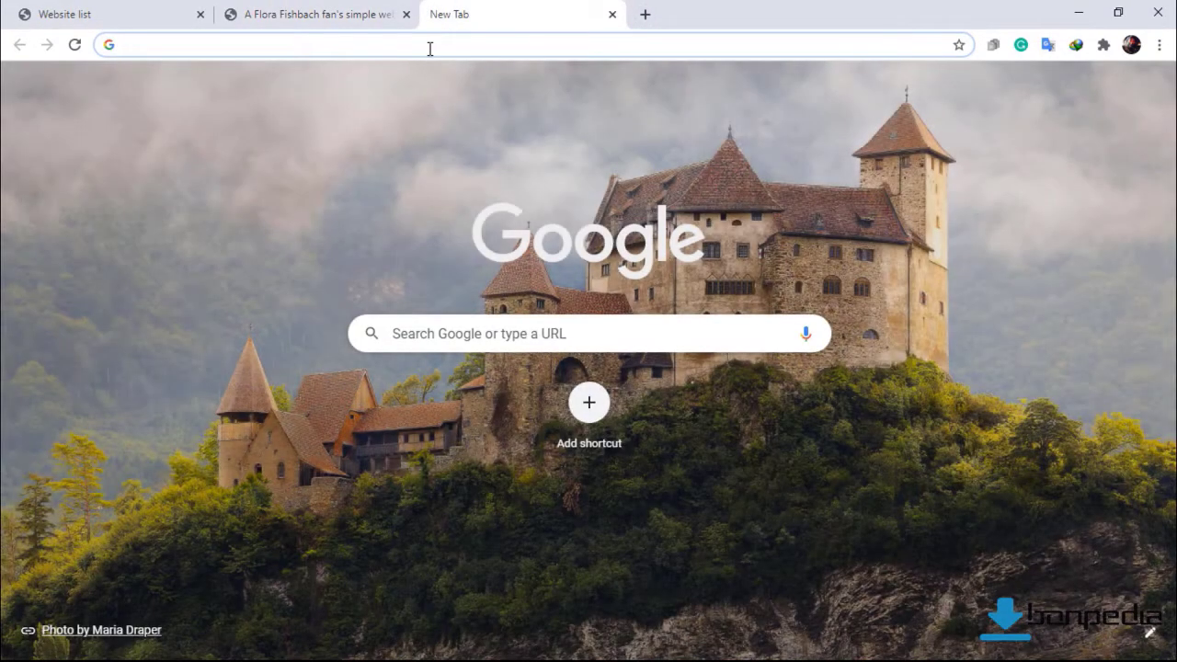
text(freeno)
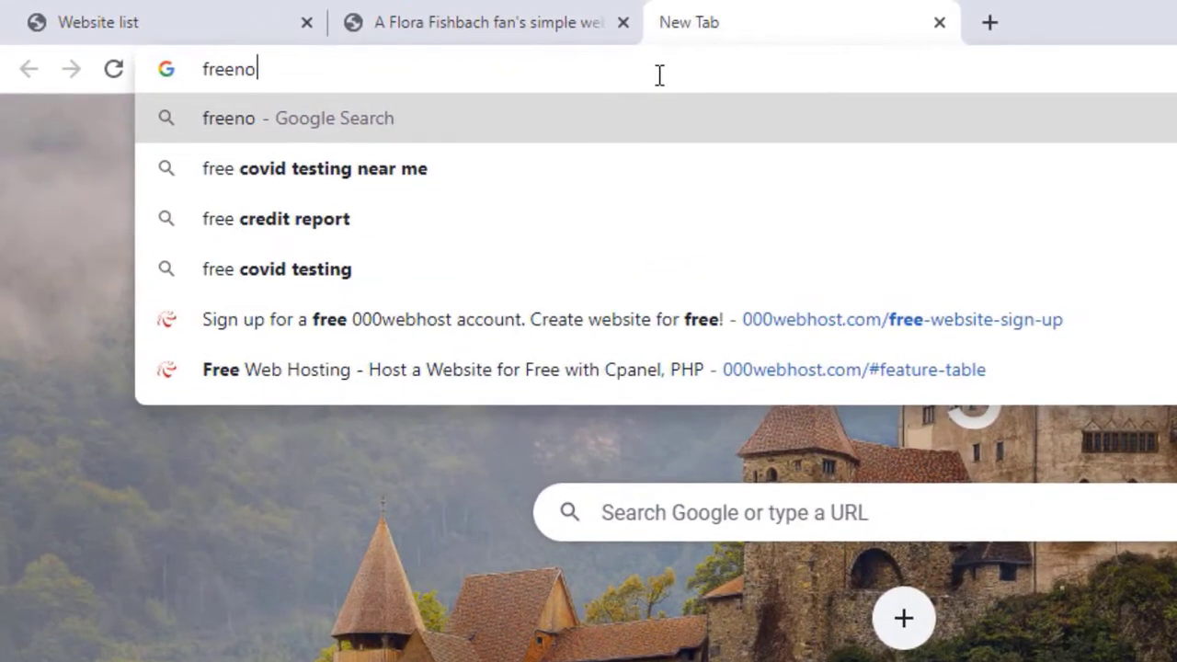
text(m)
key(Return)
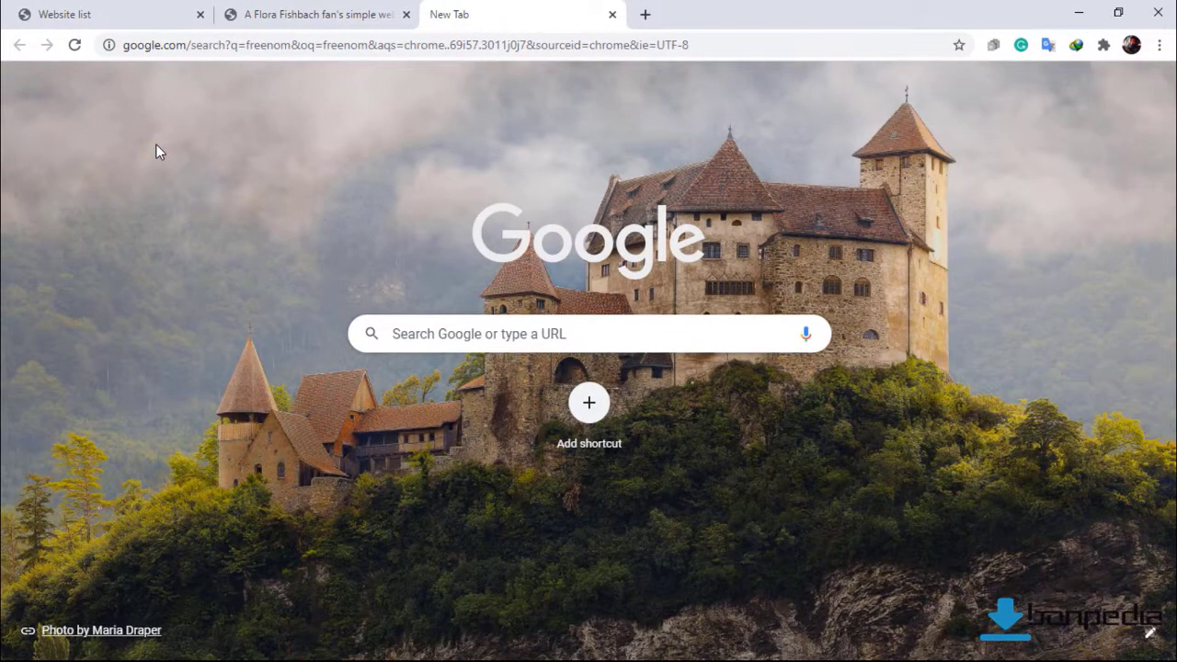
key(Return)
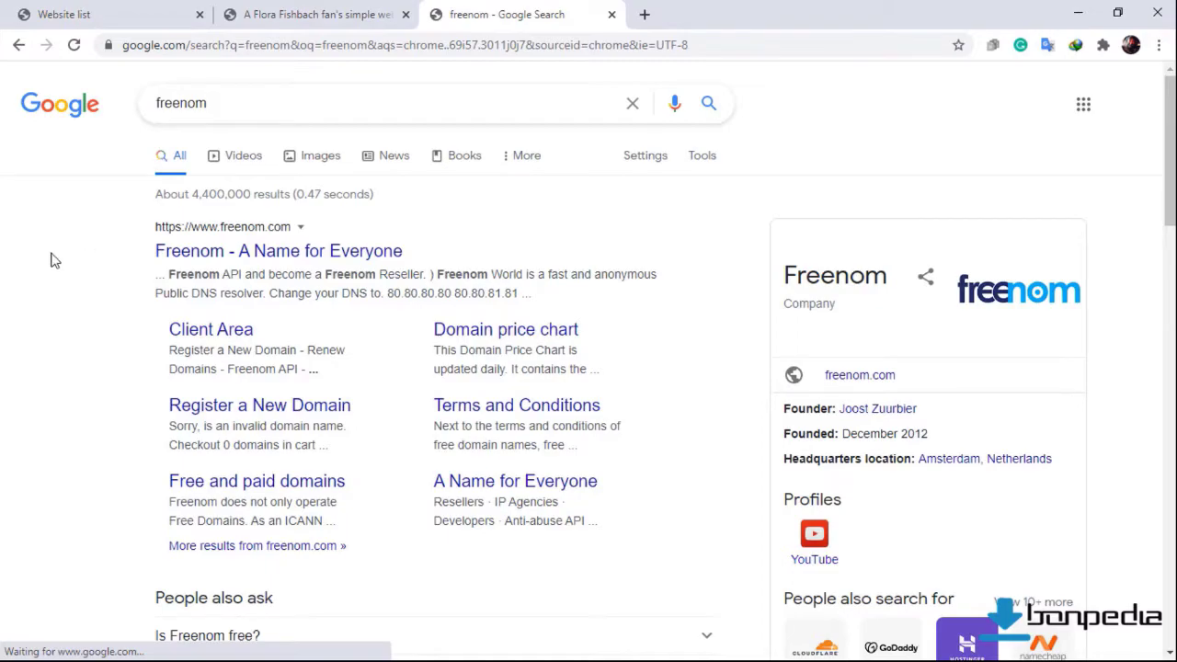
On Freenom, check availability of 'fishbach' and try the free .tk option.
click(251, 252)
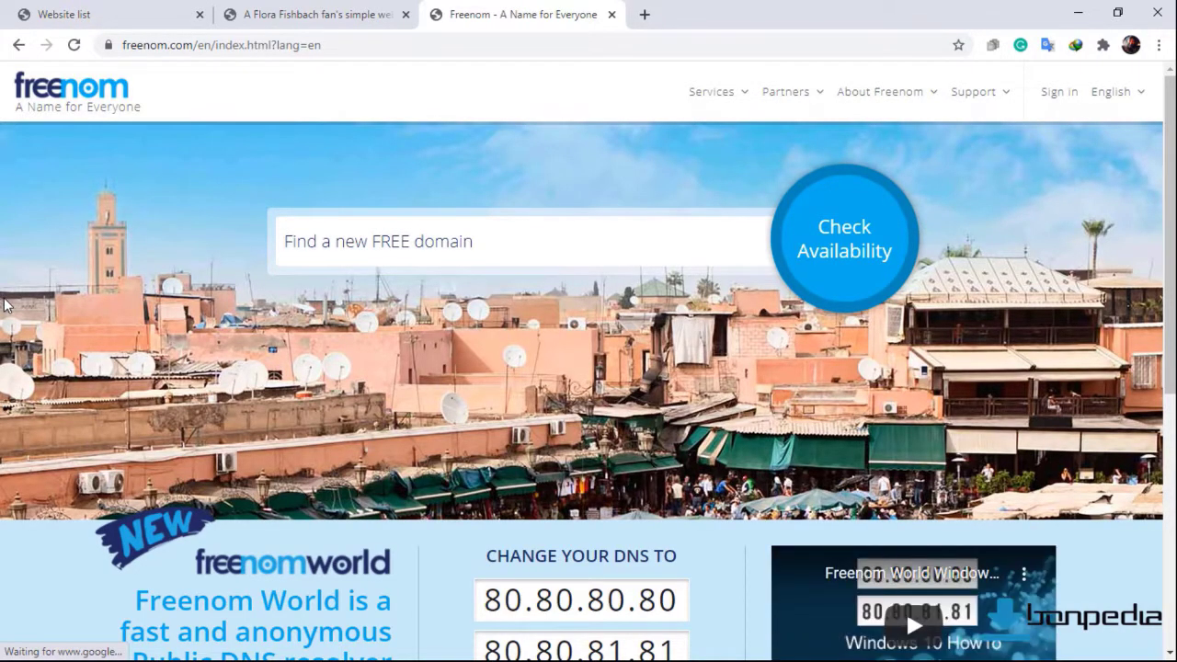
click(303, 245)
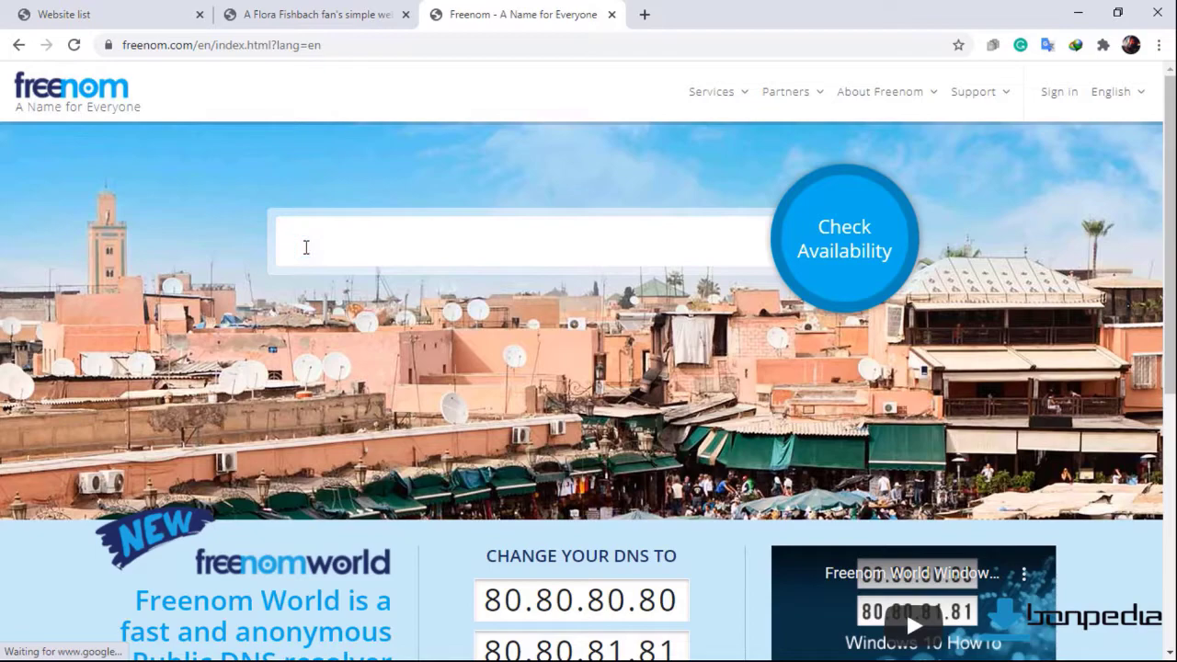
text(fishbach)
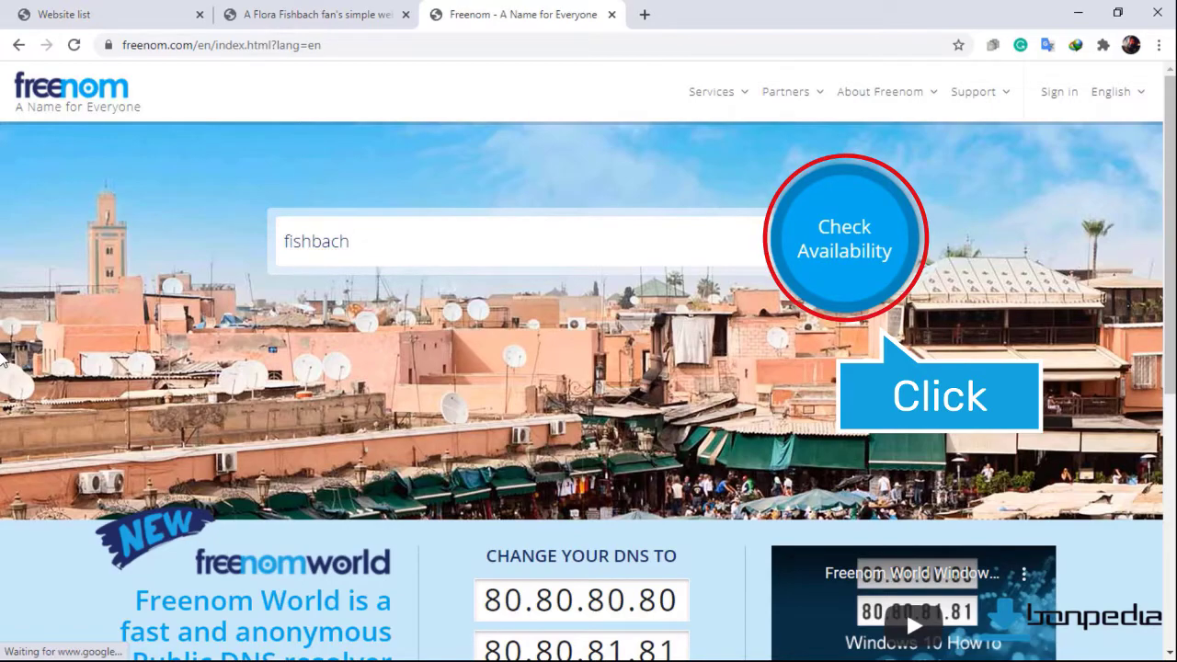
key(Return)
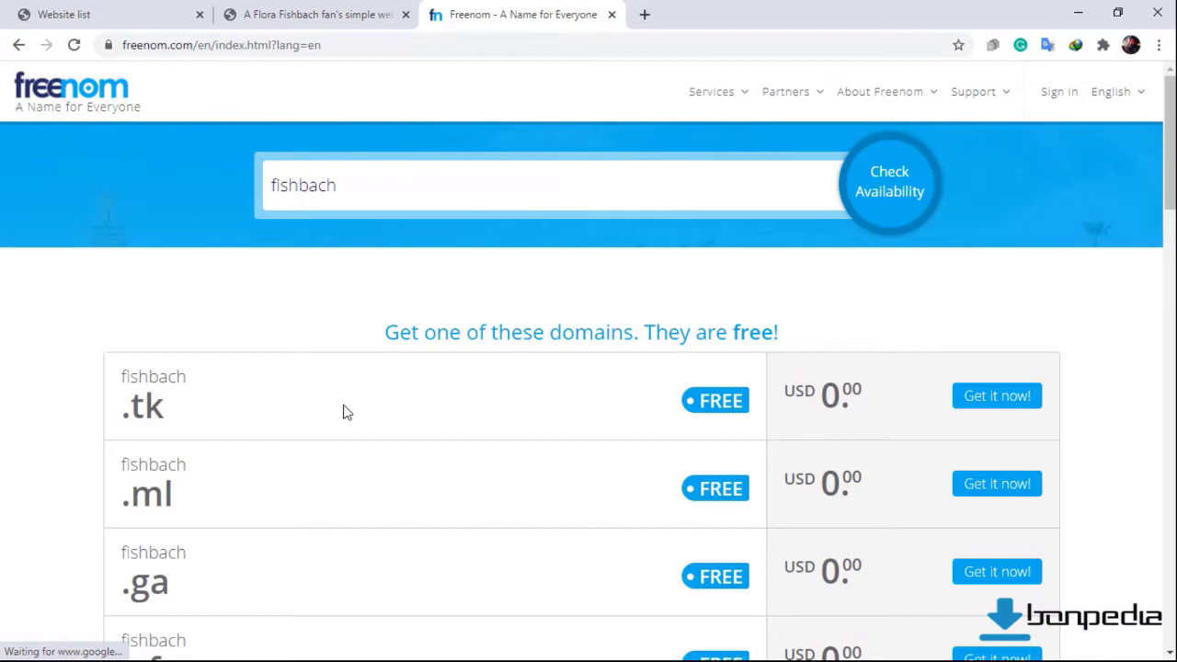
click(958, 395)
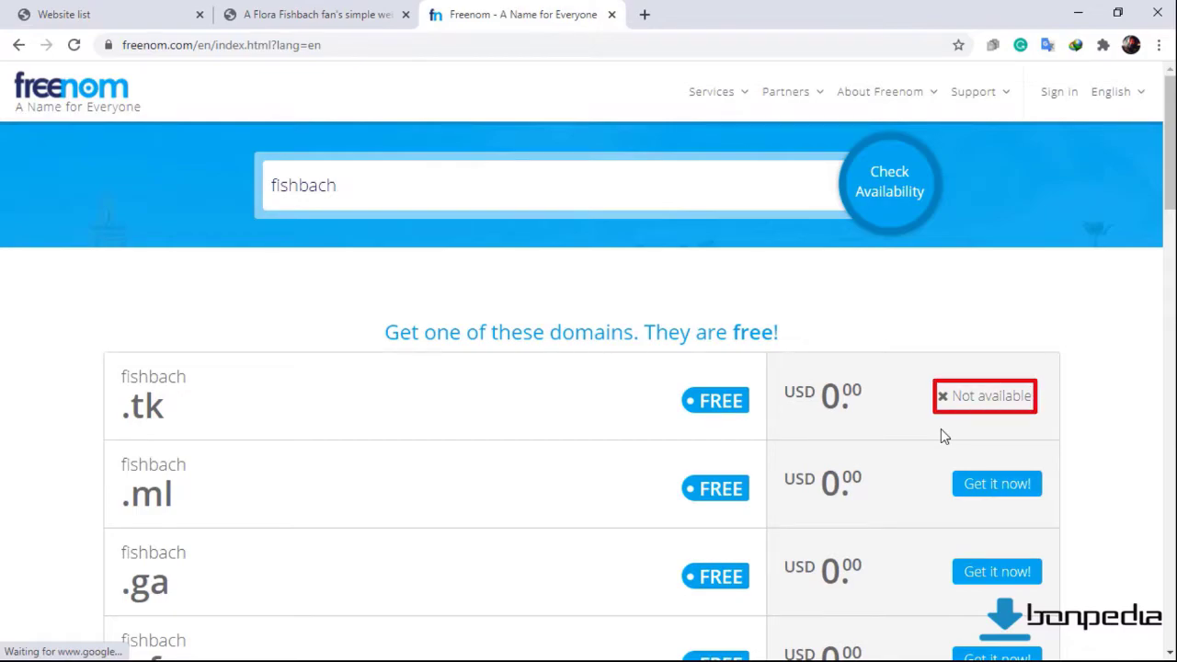
Search 'fishbach.tk' directly and confirm it is available.
click(403, 194)
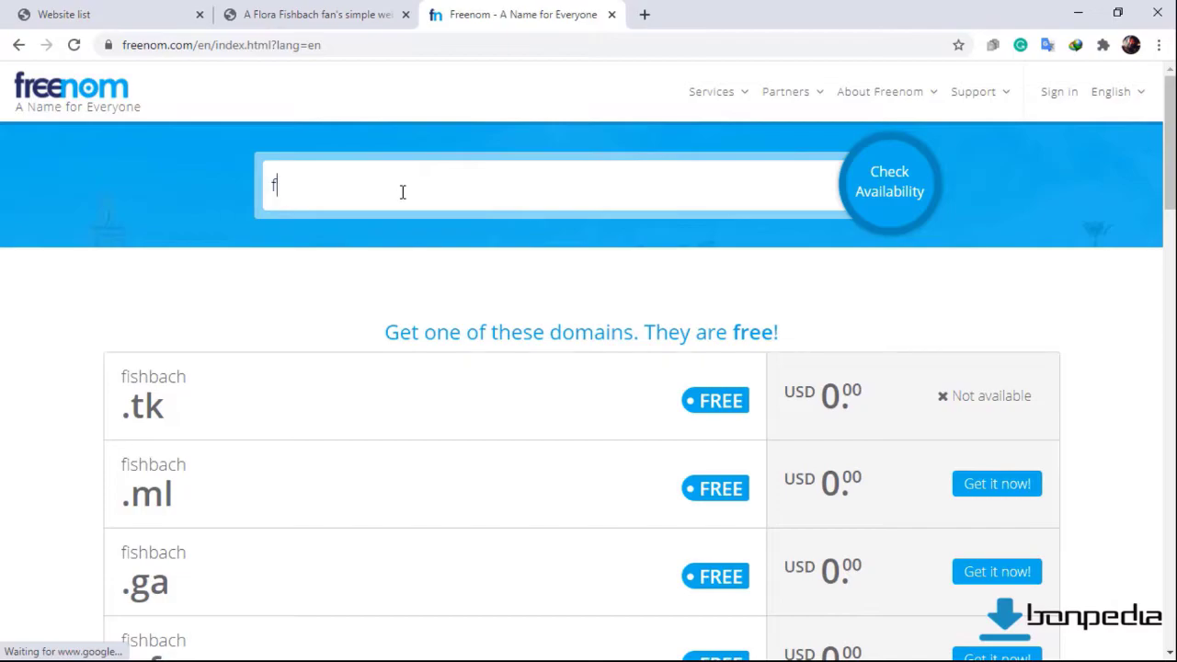
text(fishbach)
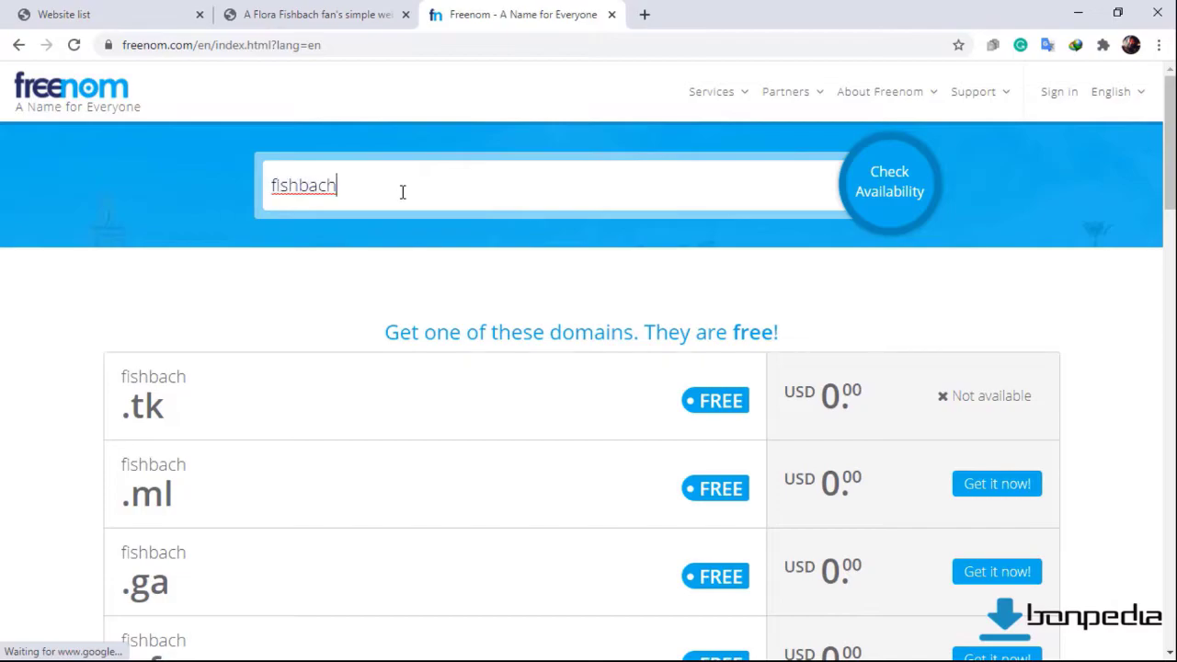
text(.tk)
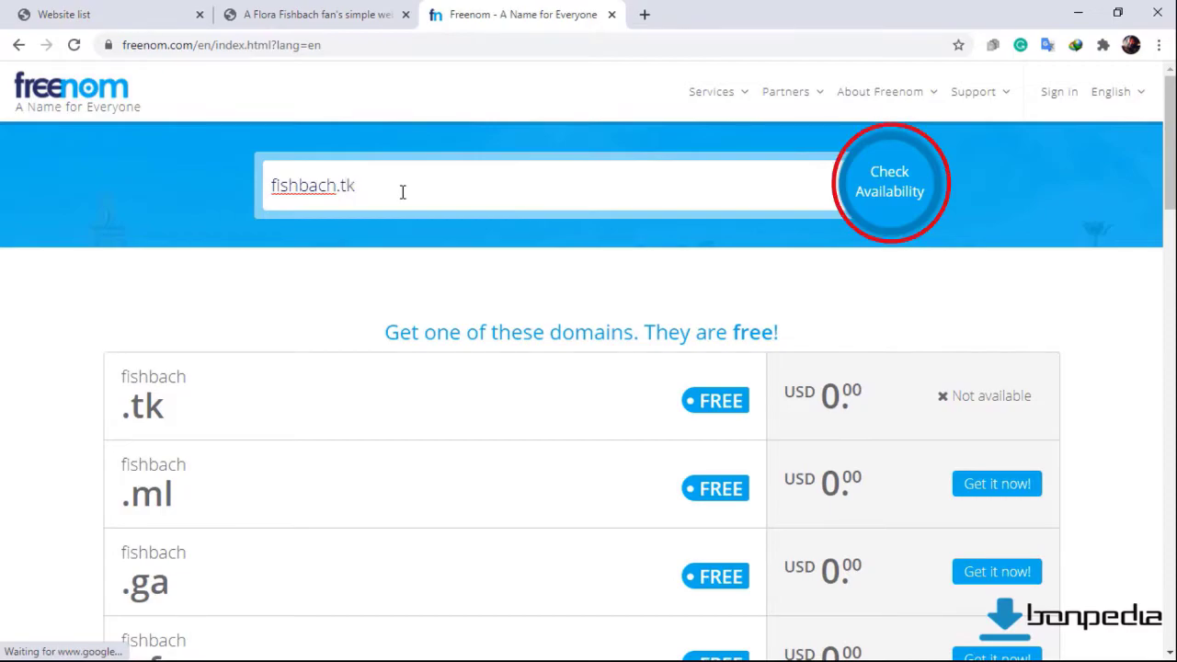
click(889, 198)
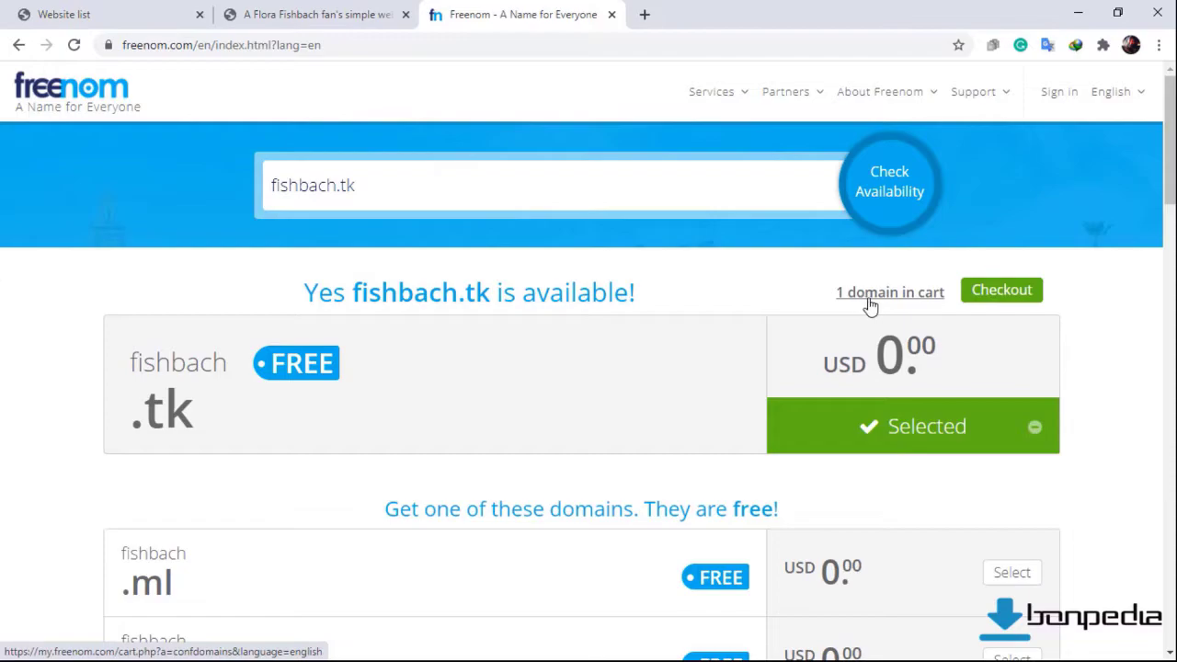
Check out fishbach.tk with a 12 Months @ FREE registration period.
click(986, 301)
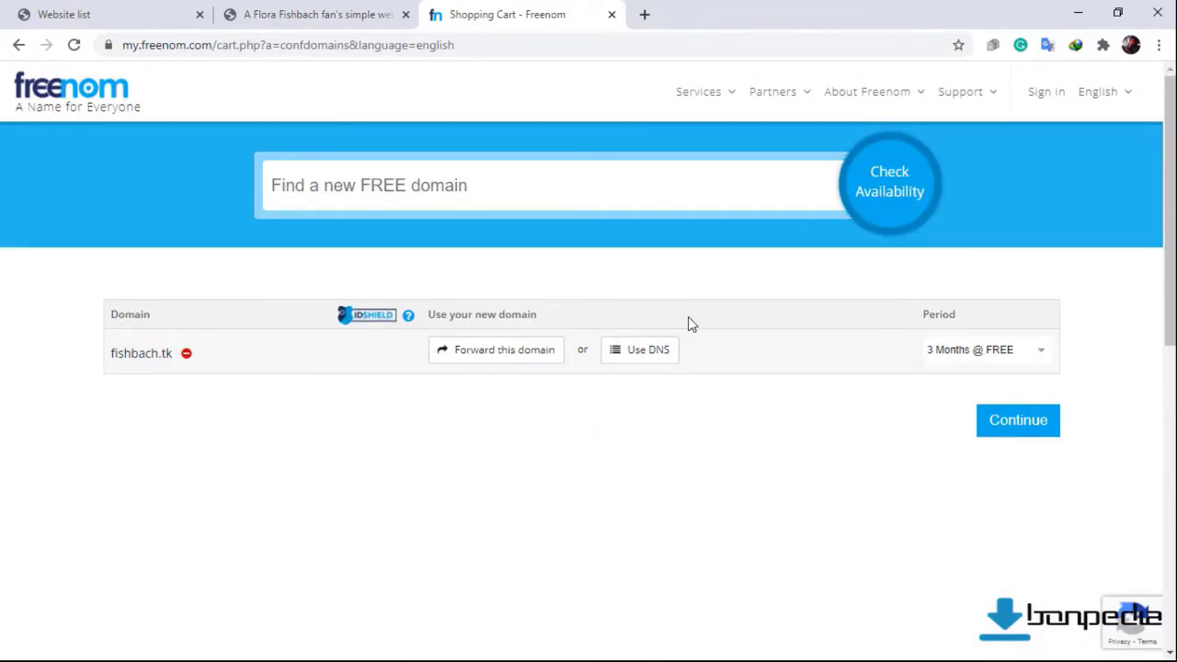
click(950, 358)
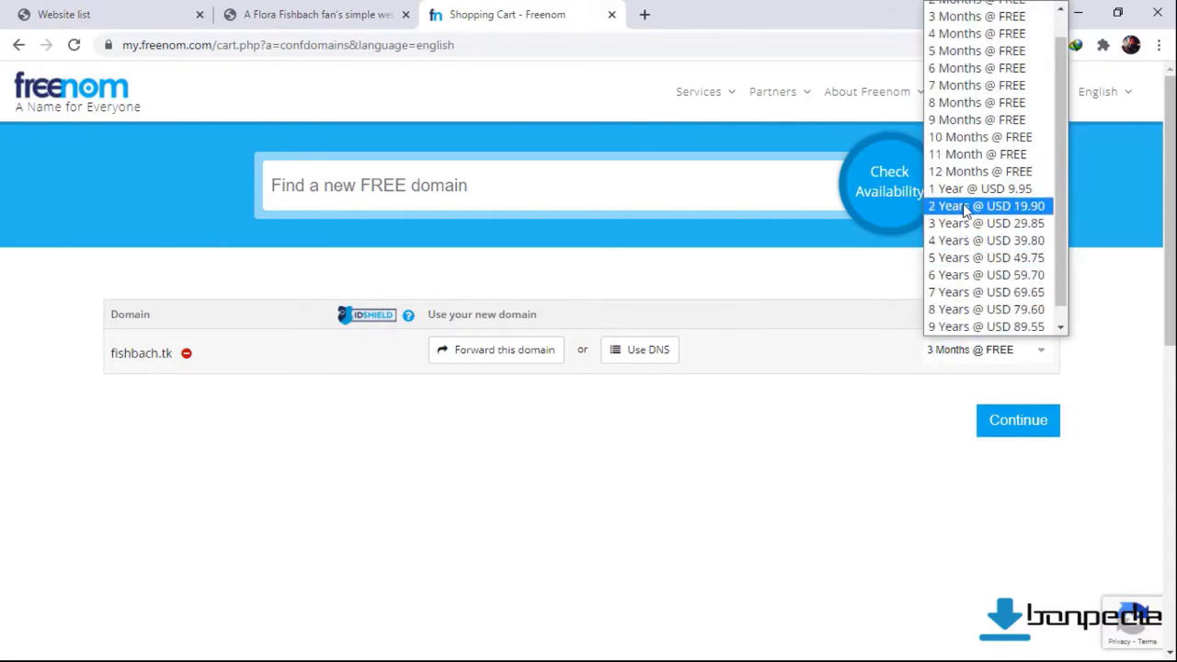
click(967, 174)
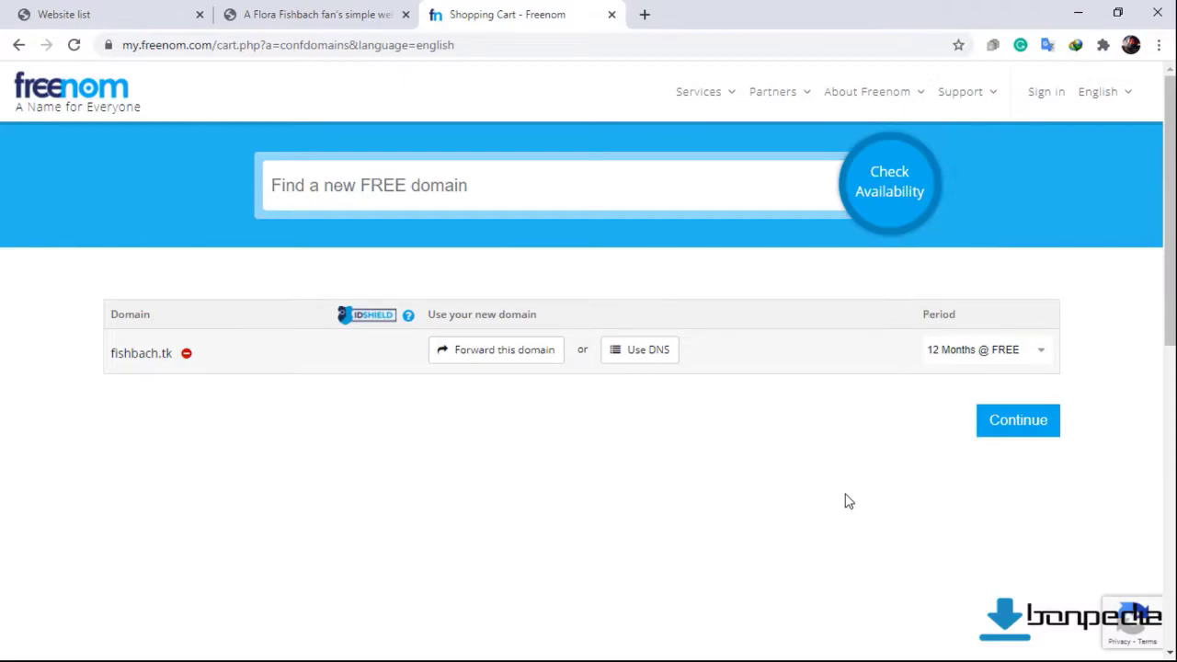
click(1004, 433)
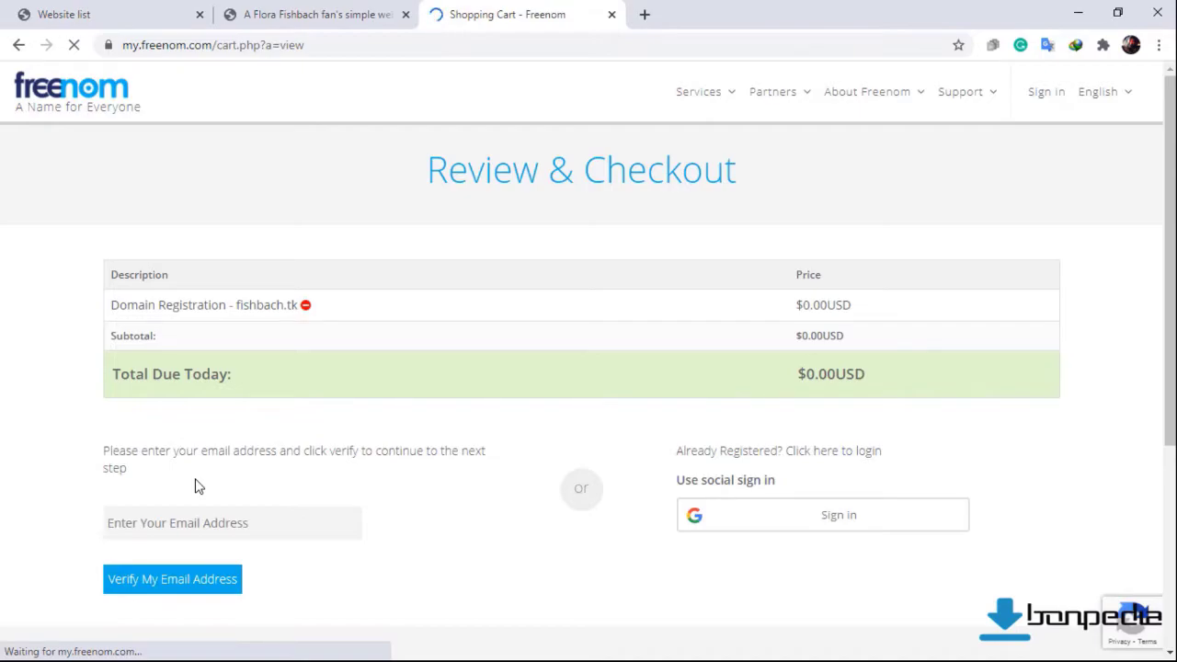
Enter the account e-mail address and request a Freenom verification link.
scroll(194, 486, down, 2)
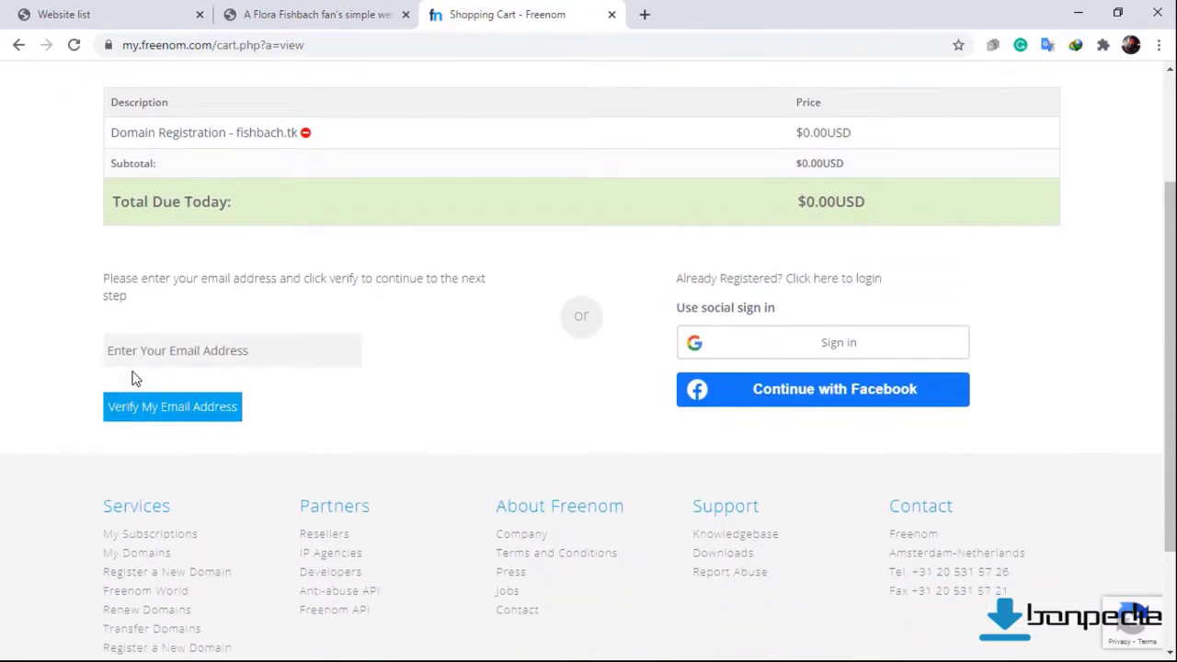
click(135, 354)
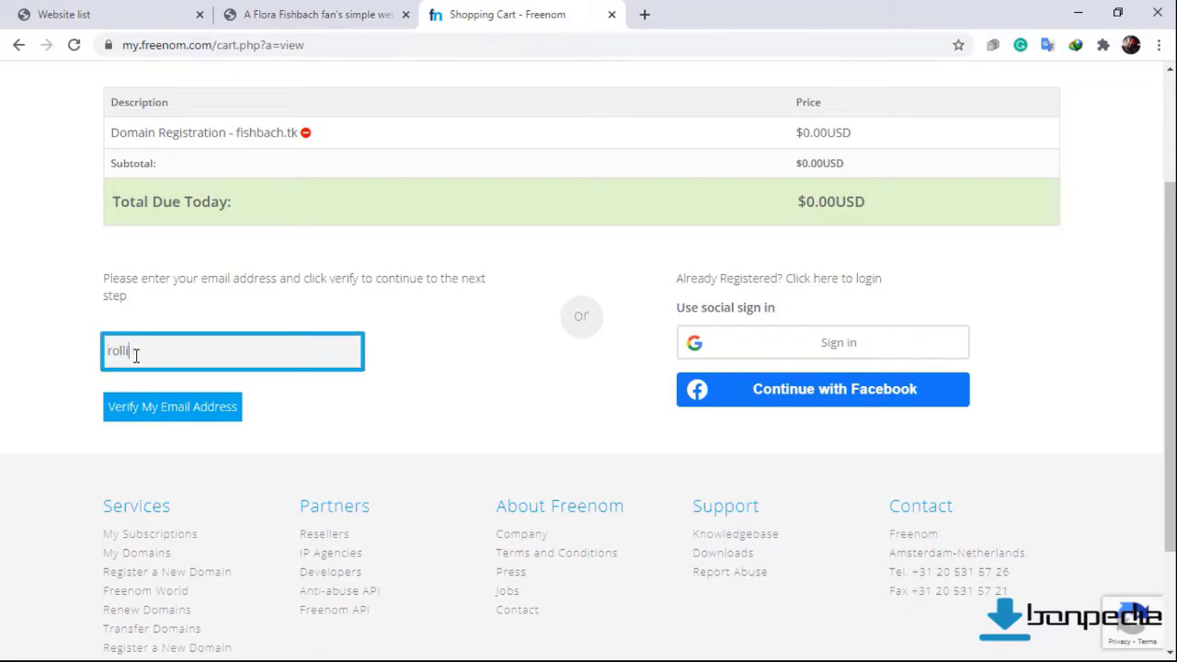
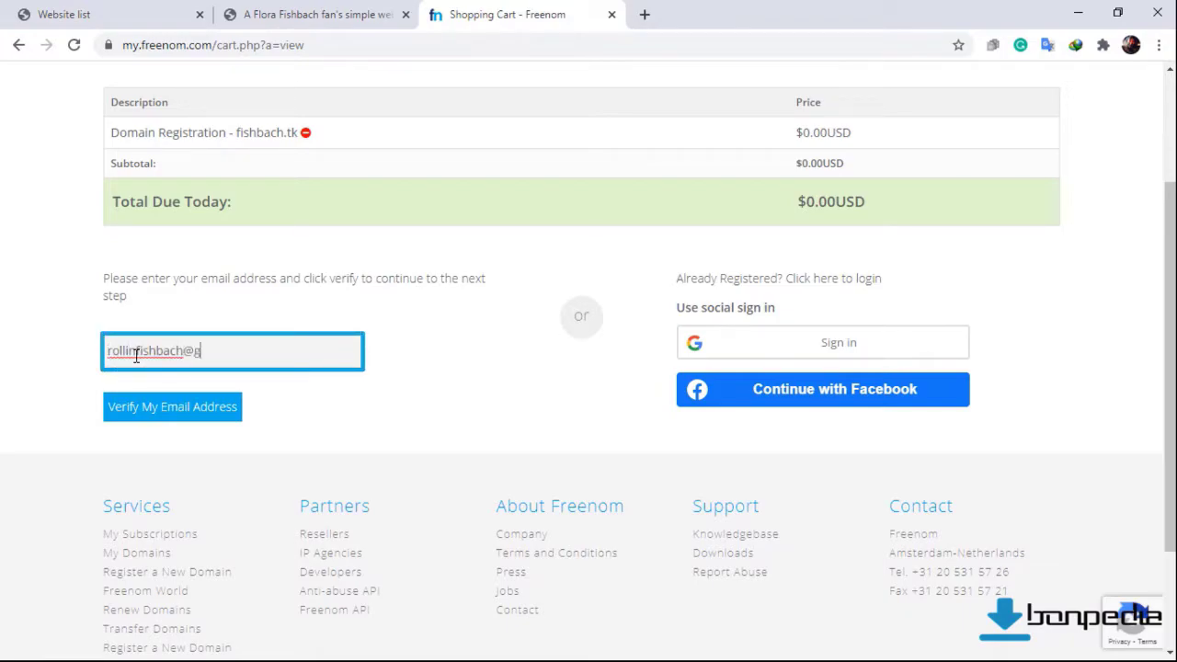
click(162, 408)
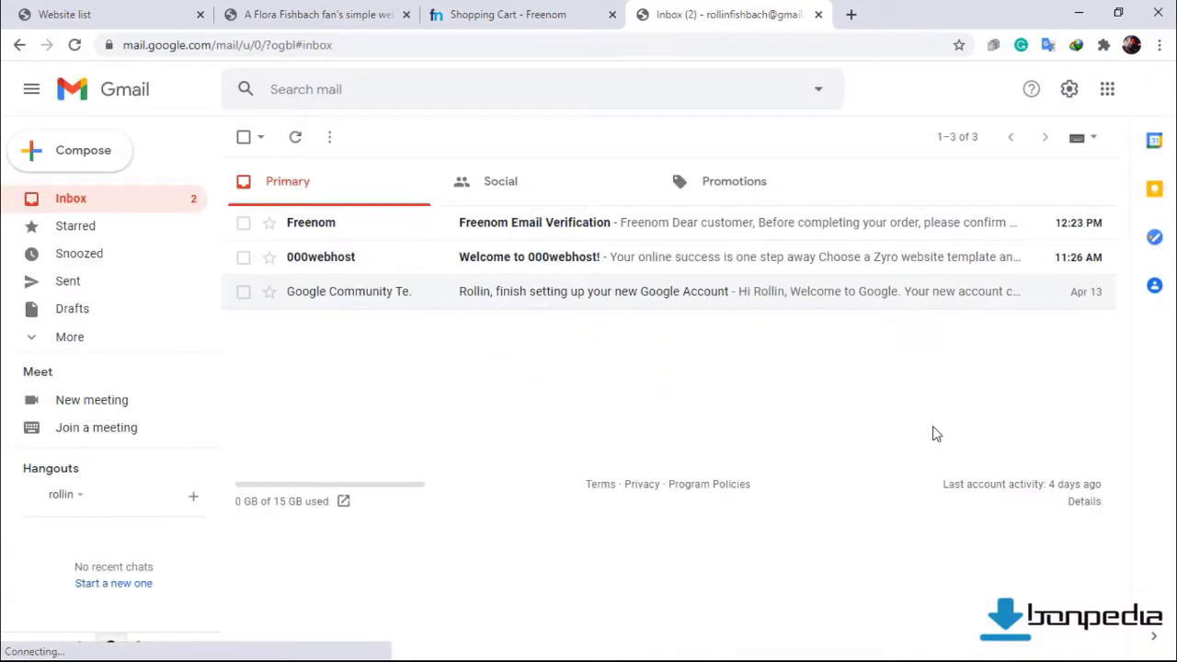
Open the Freenom Email Verification message in the Gmail inbox.
click(312, 227)
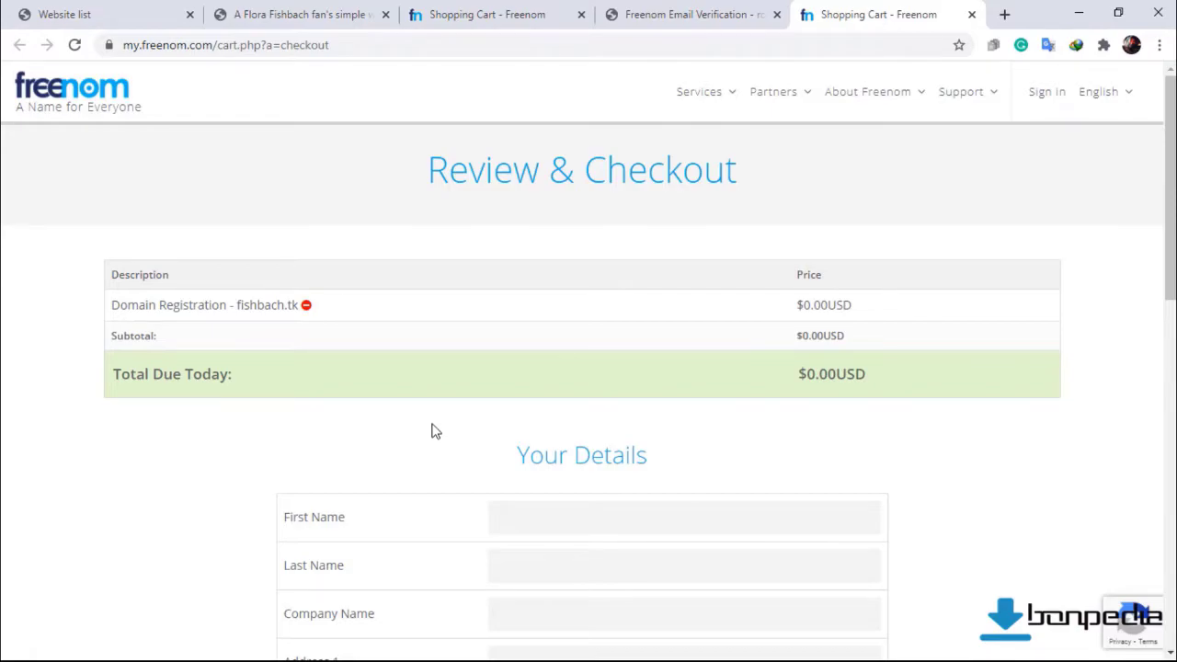
Fill in the name, street address and zip code in the Your Details form.
scroll(487, 432, down, 1)
click(548, 430)
text(fis)
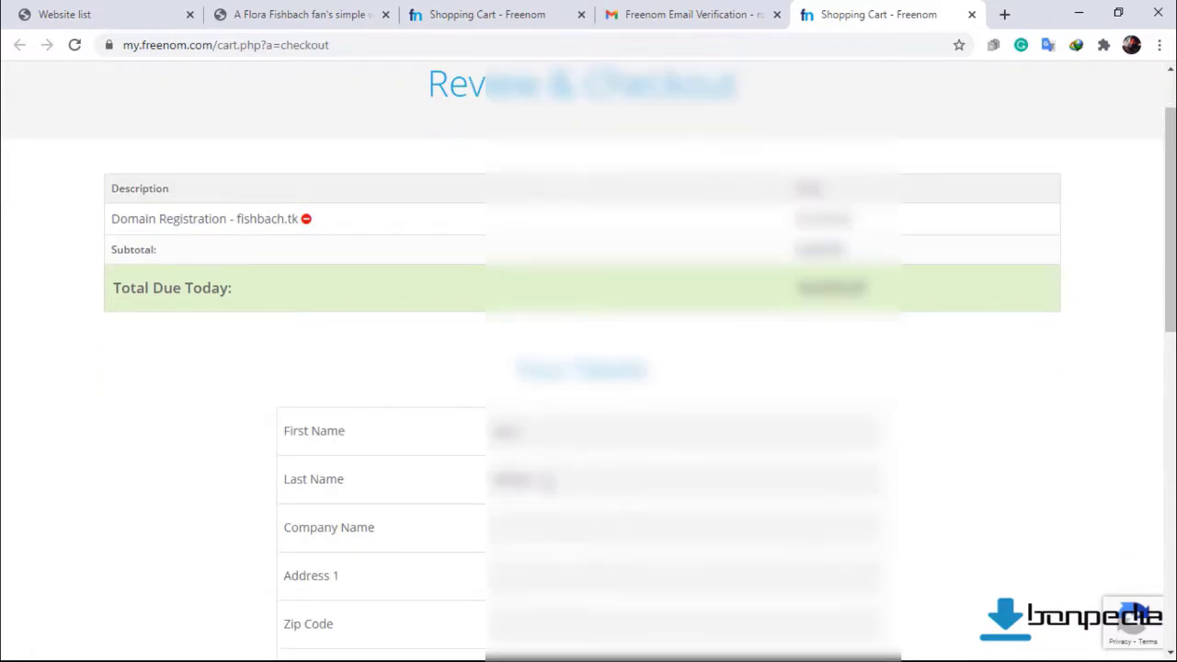
scroll(588, 368, down, 1)
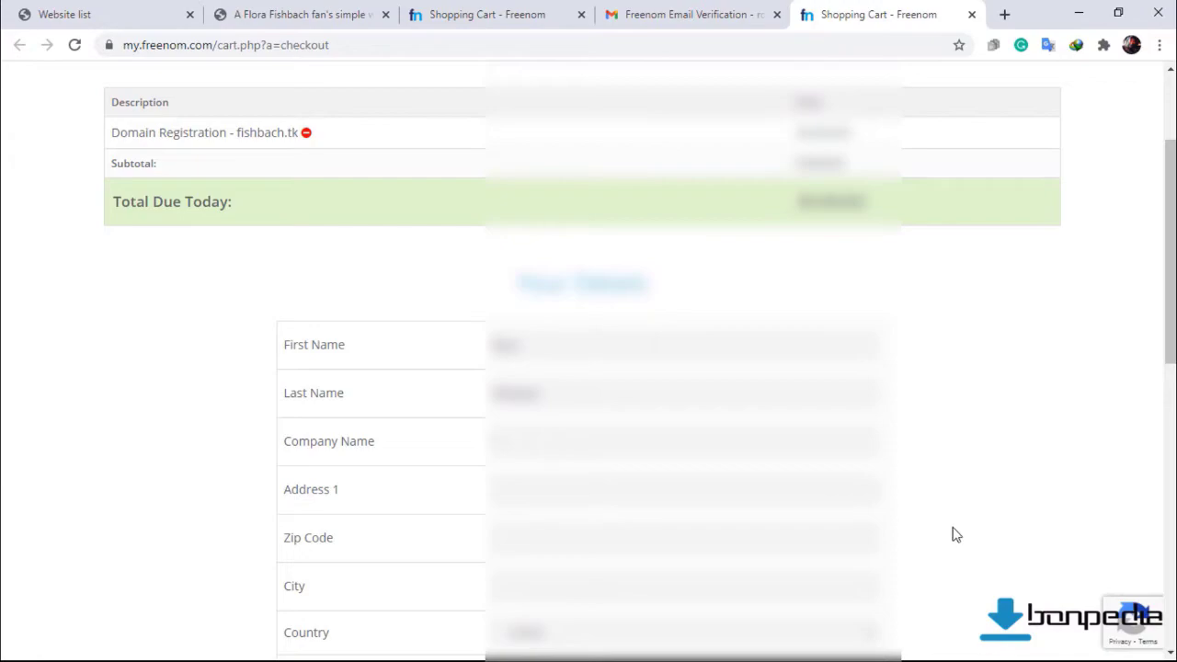
text(Fishbach Fan)
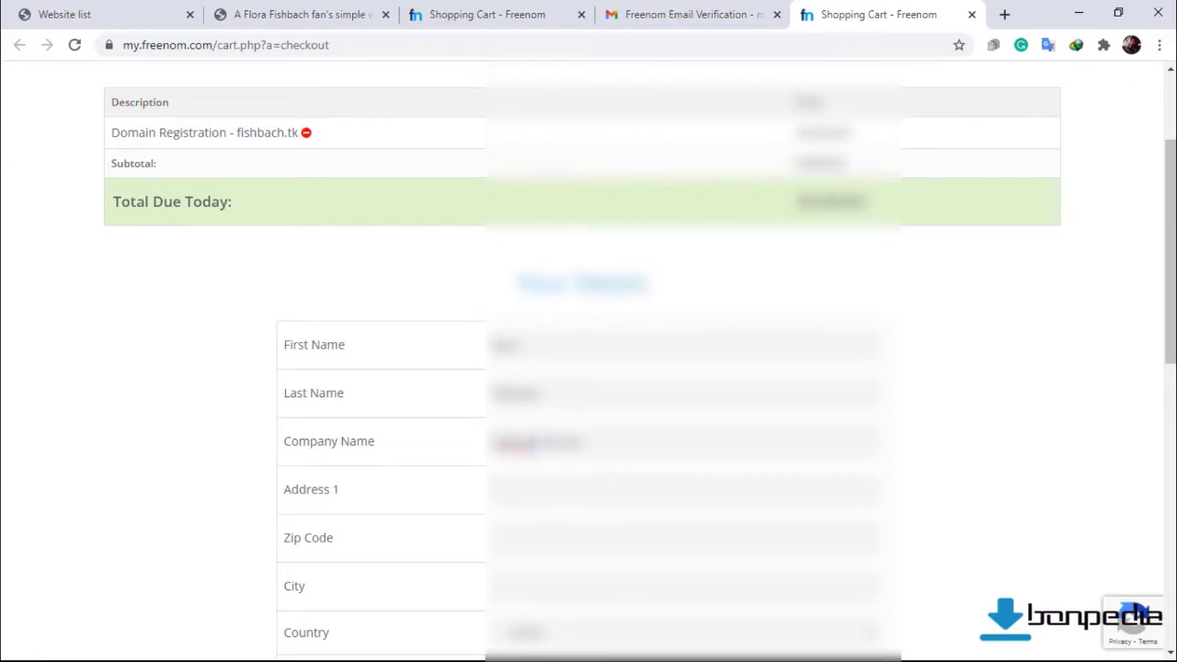
click(520, 484)
click(574, 331)
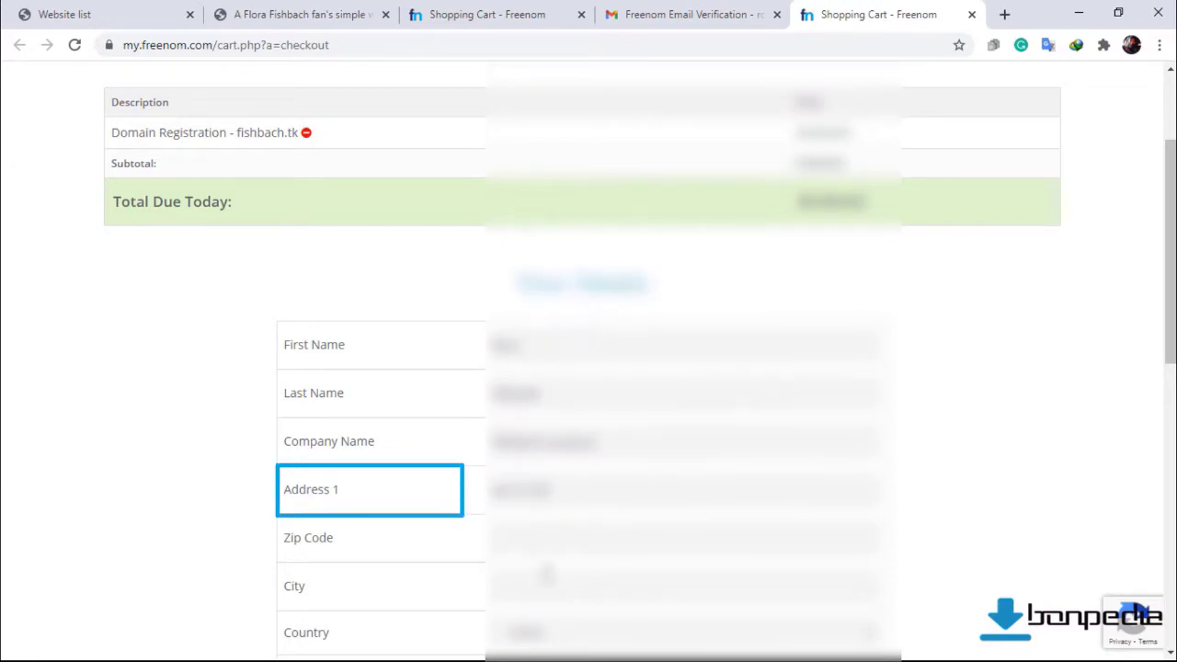
click(530, 541)
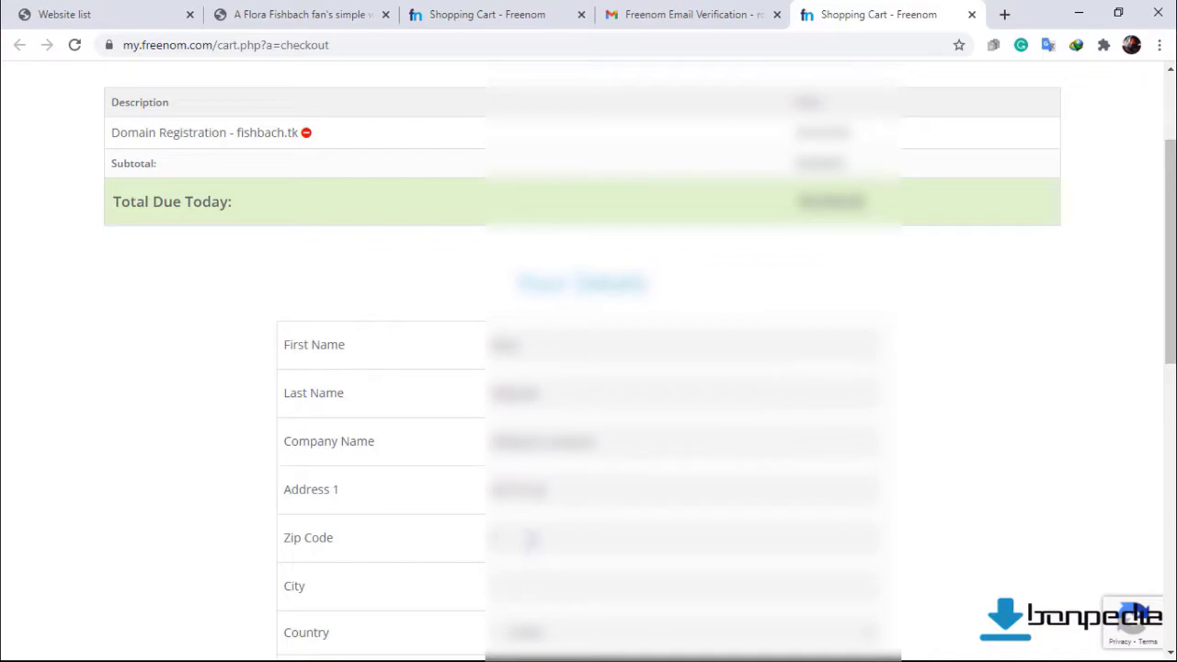
text(75001)
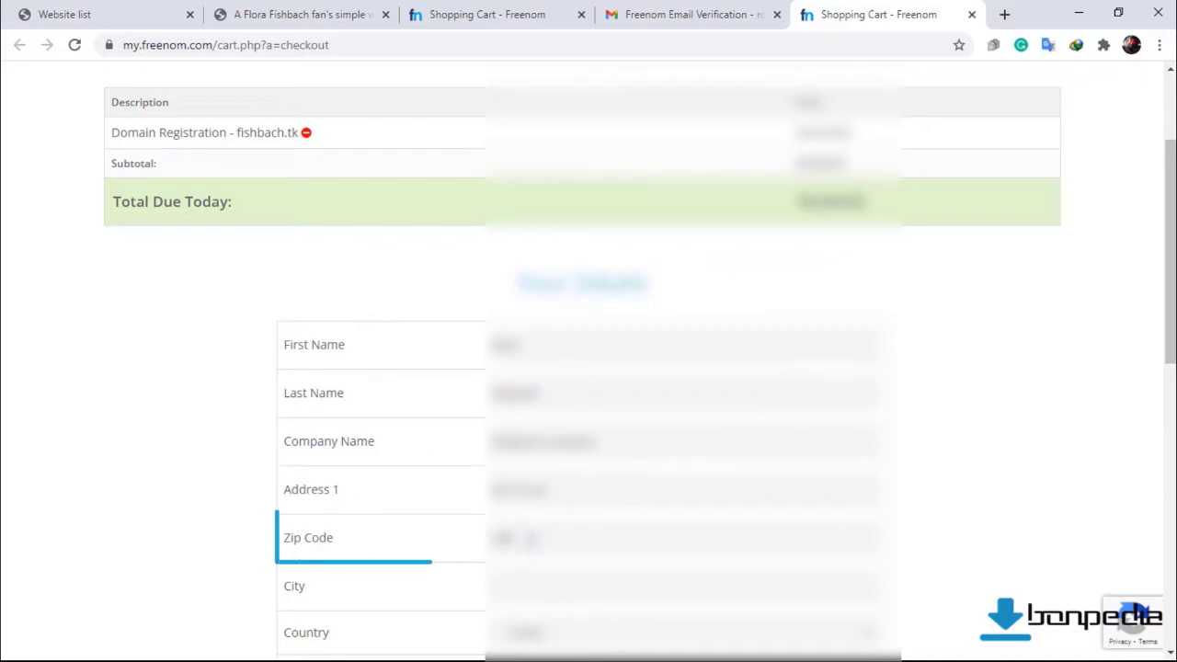
Enter the city and choose the country.
scroll(530, 543, down, 2)
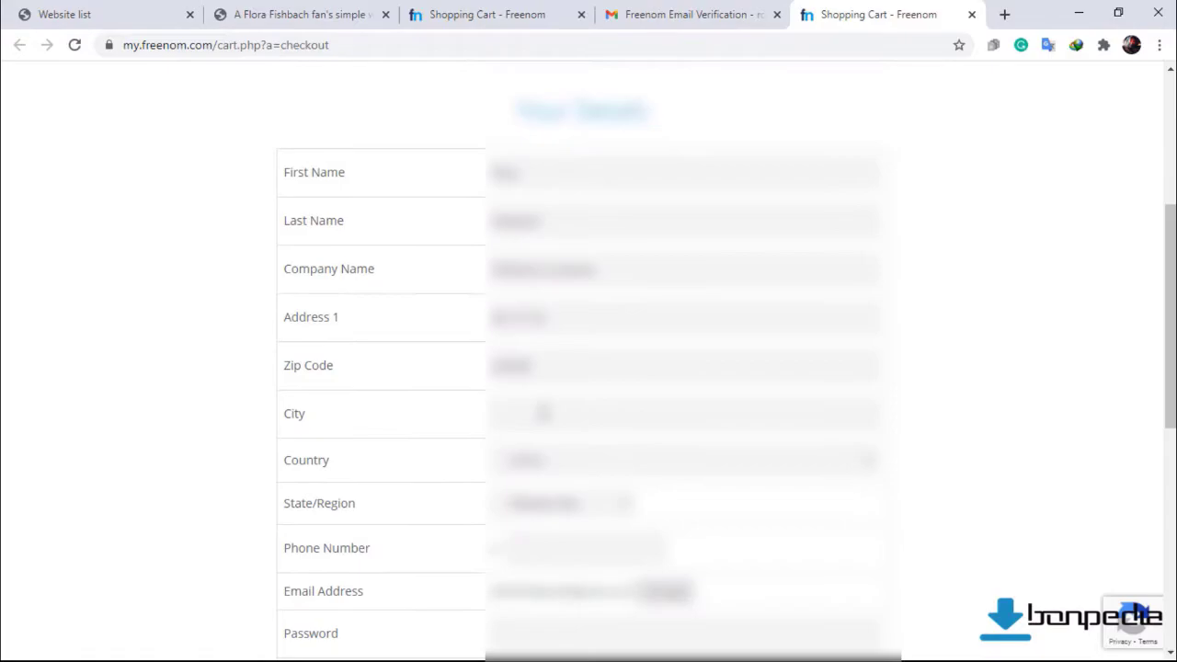
click(542, 416)
text(Pa)
click(582, 461)
key(Up)
key(Up)
key(Up)
key(Up)
key(Up)
key(Up)
key(Up)
key(Up)
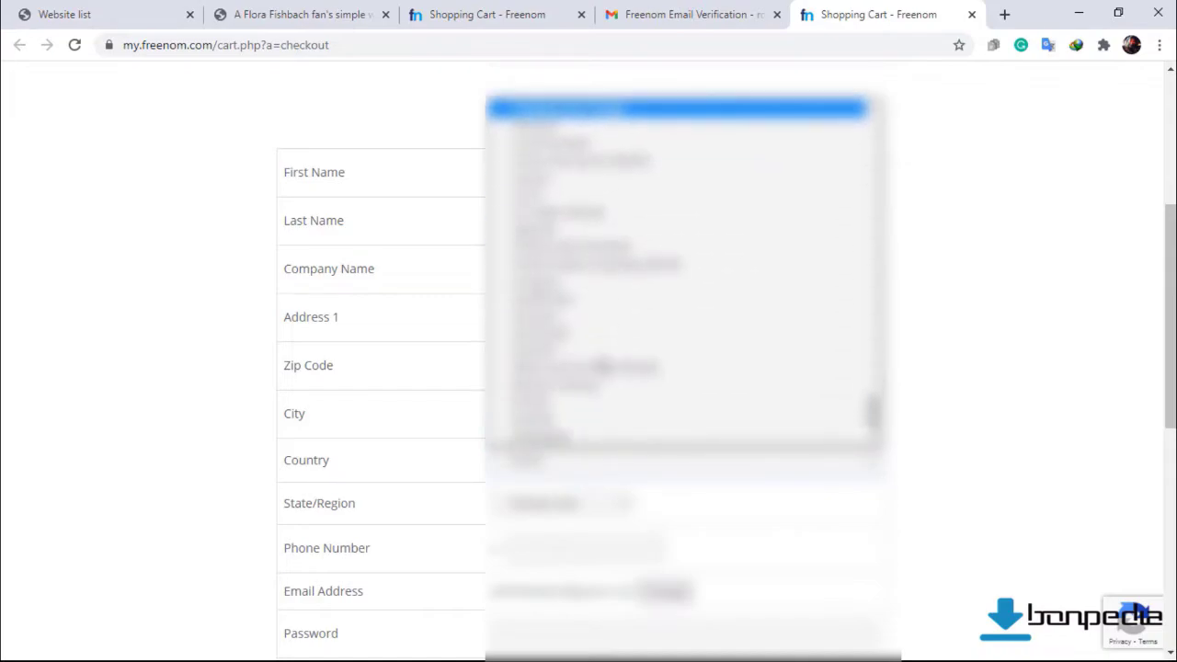
click(602, 366)
Paste the account password twice, accept the Terms & Conditions and complete the order.
scroll(575, 460, down, 2)
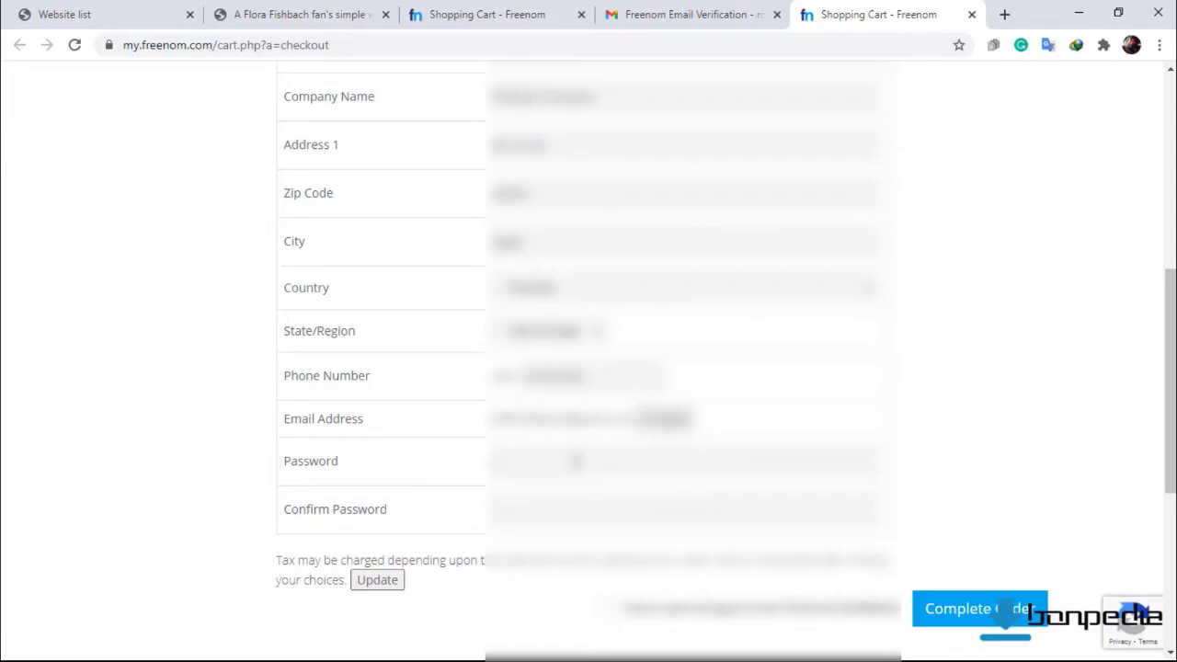
click(575, 460)
key(ctrl+v)
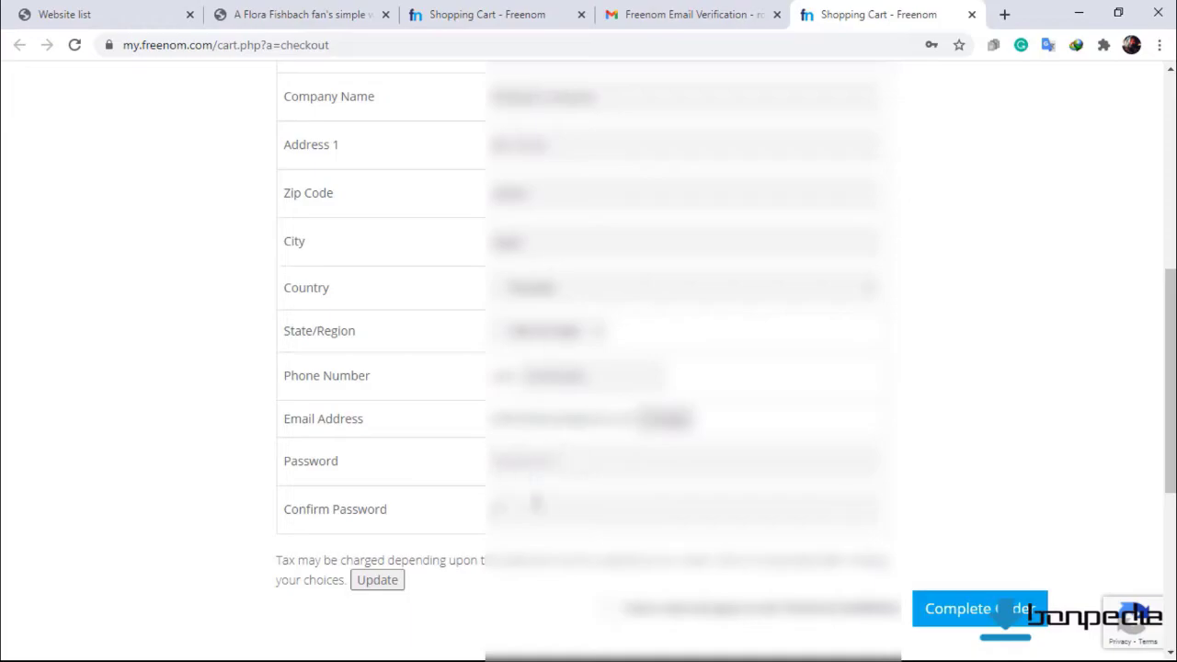
click(537, 506)
key(ctrl+v)
click(606, 610)
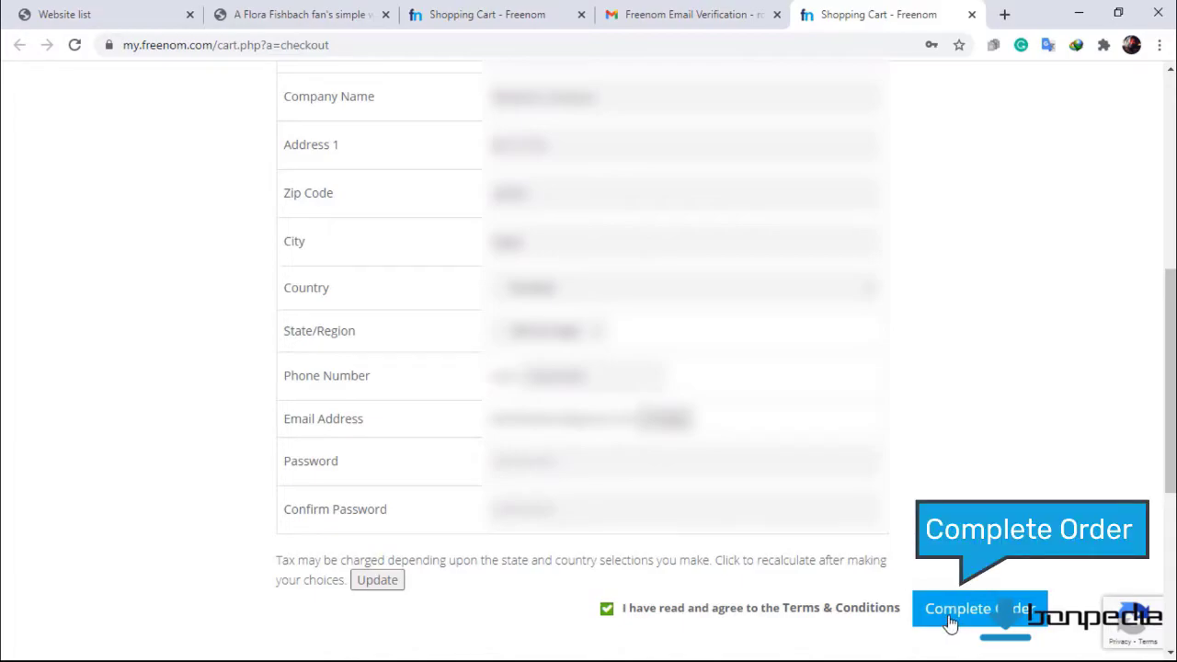
click(950, 623)
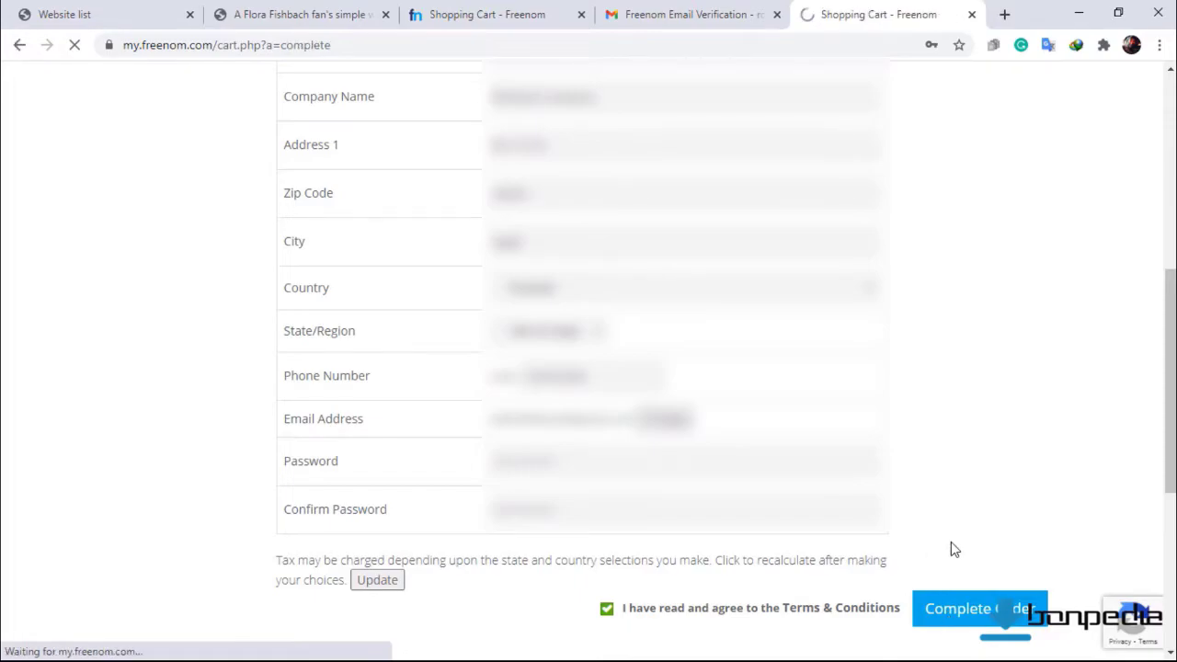
Close the spare Shopping Cart and Gmail tabs and go to the Client Area.
click(581, 16)
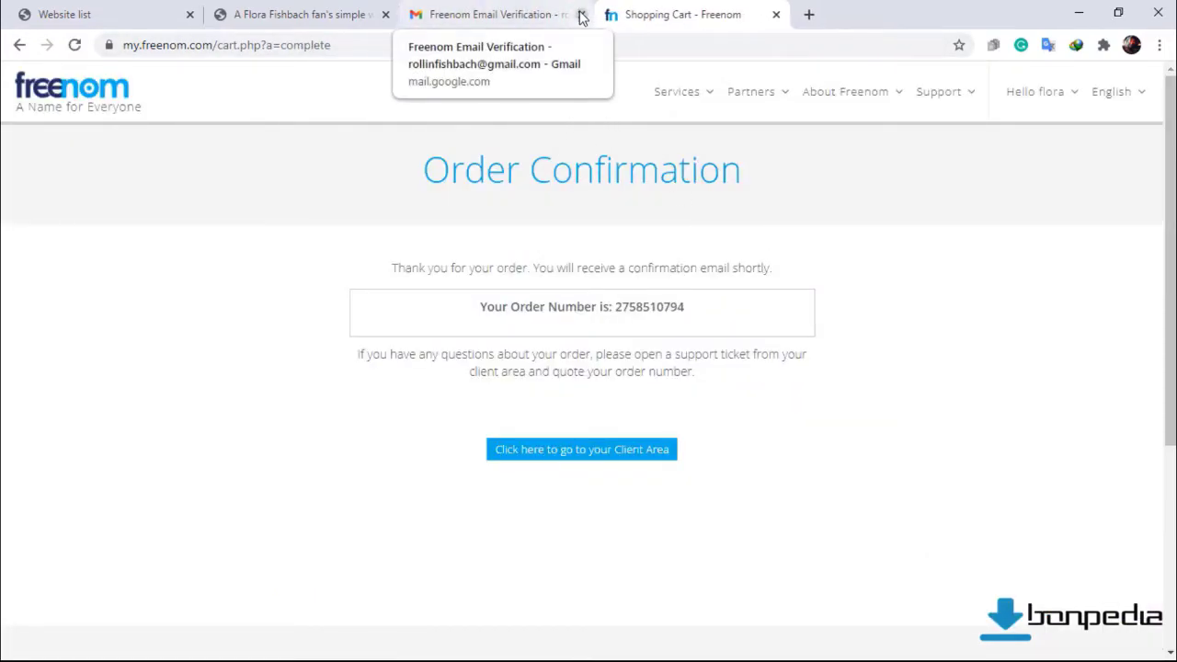
click(583, 14)
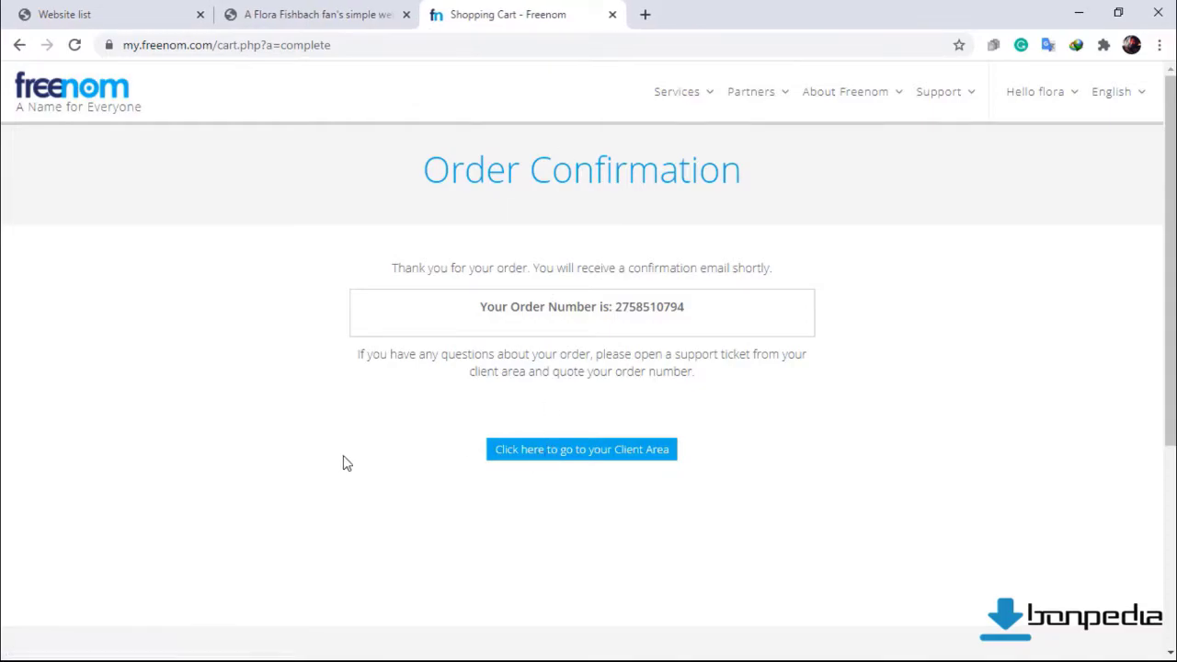
click(571, 457)
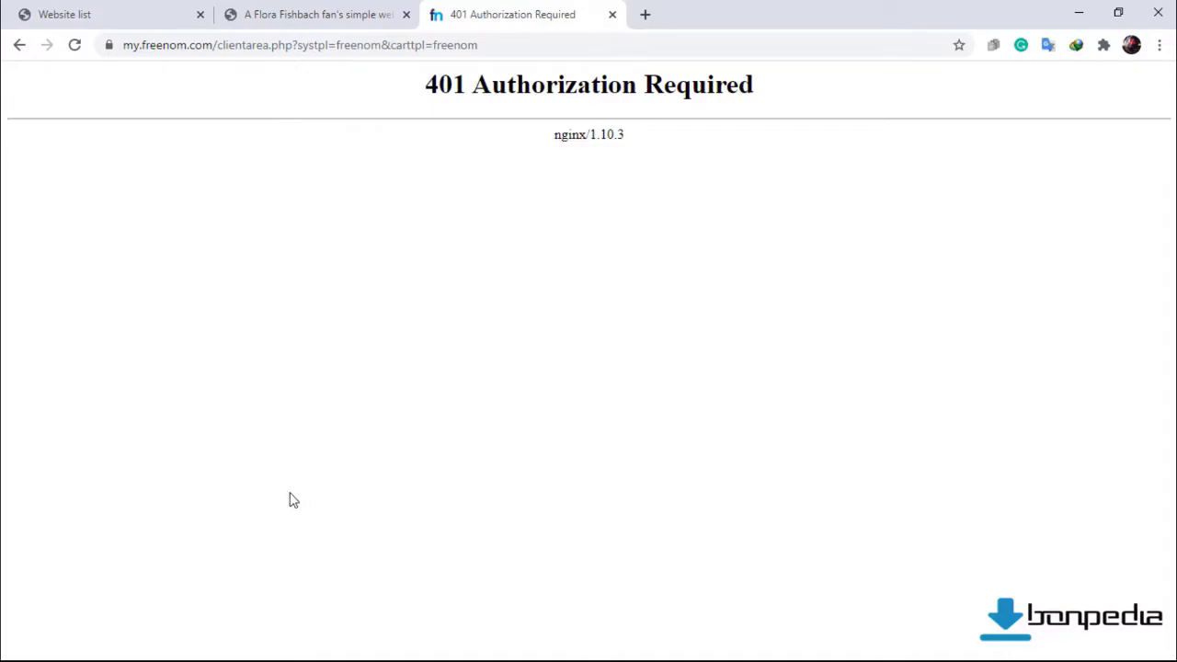
Reload the 401 error page until the Client Area login page loads.
click(76, 46)
click(73, 46)
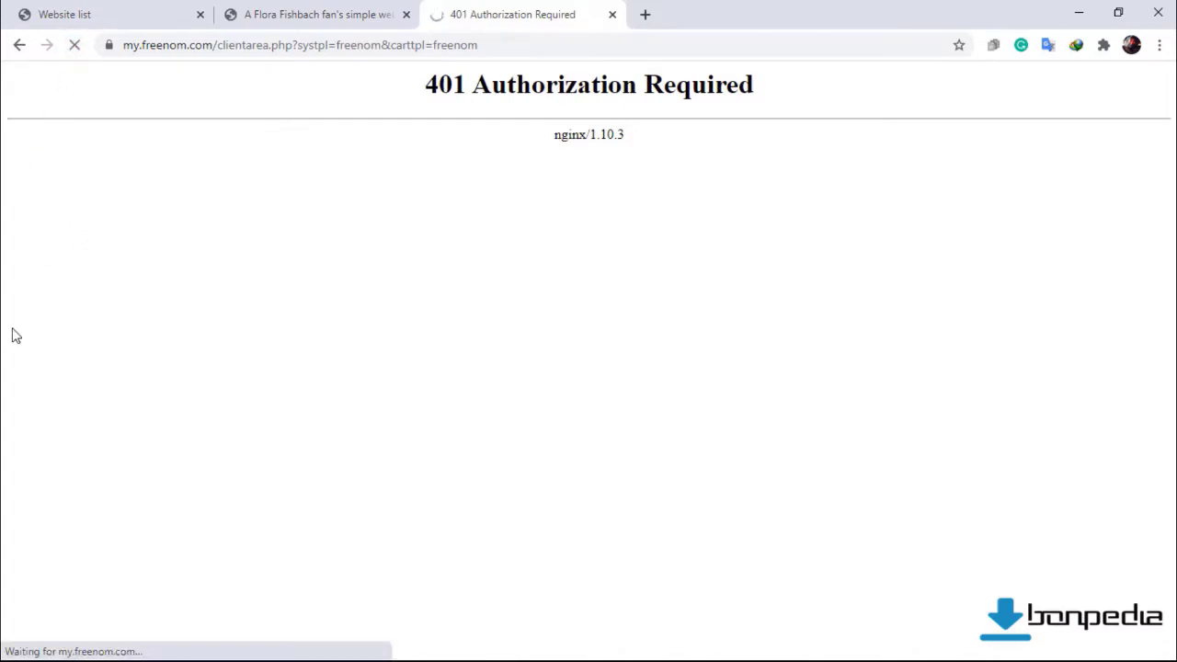
click(74, 46)
click(73, 45)
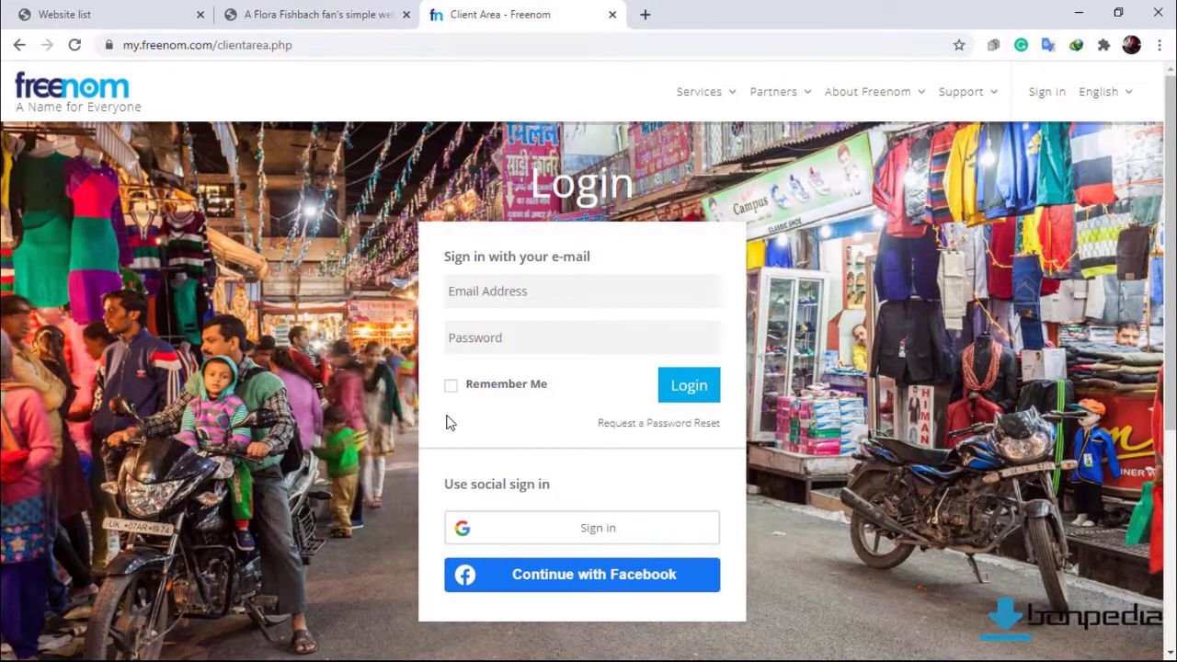
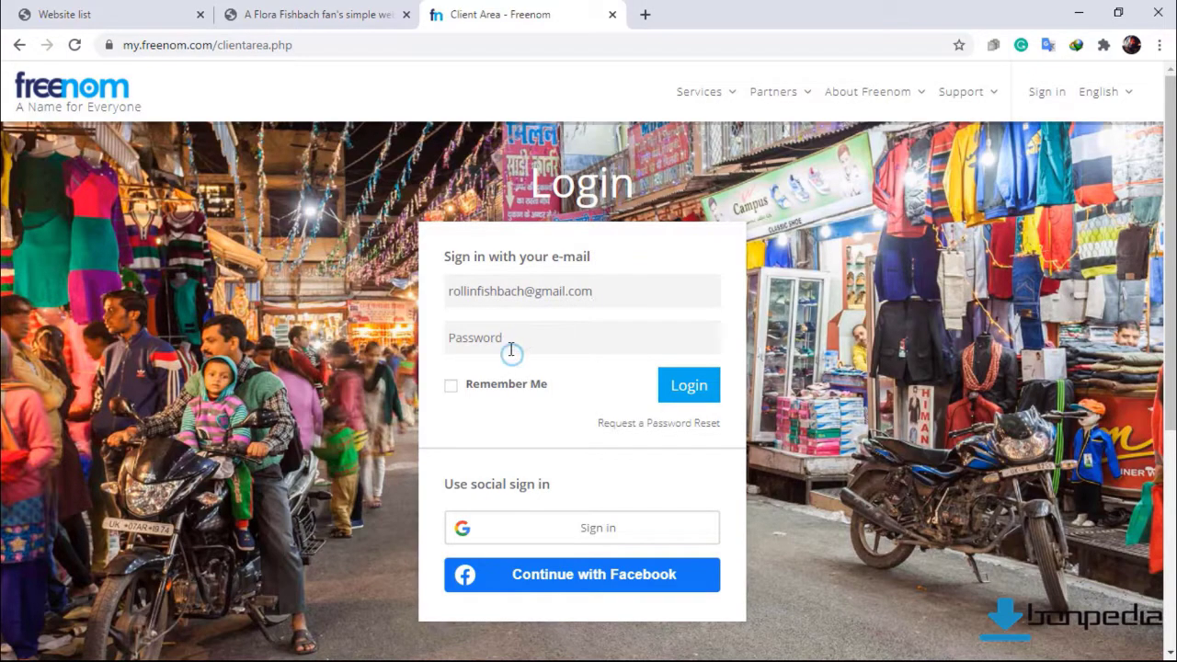
Log in to Freenom with the account e-mail and password.
click(509, 348)
text(••)
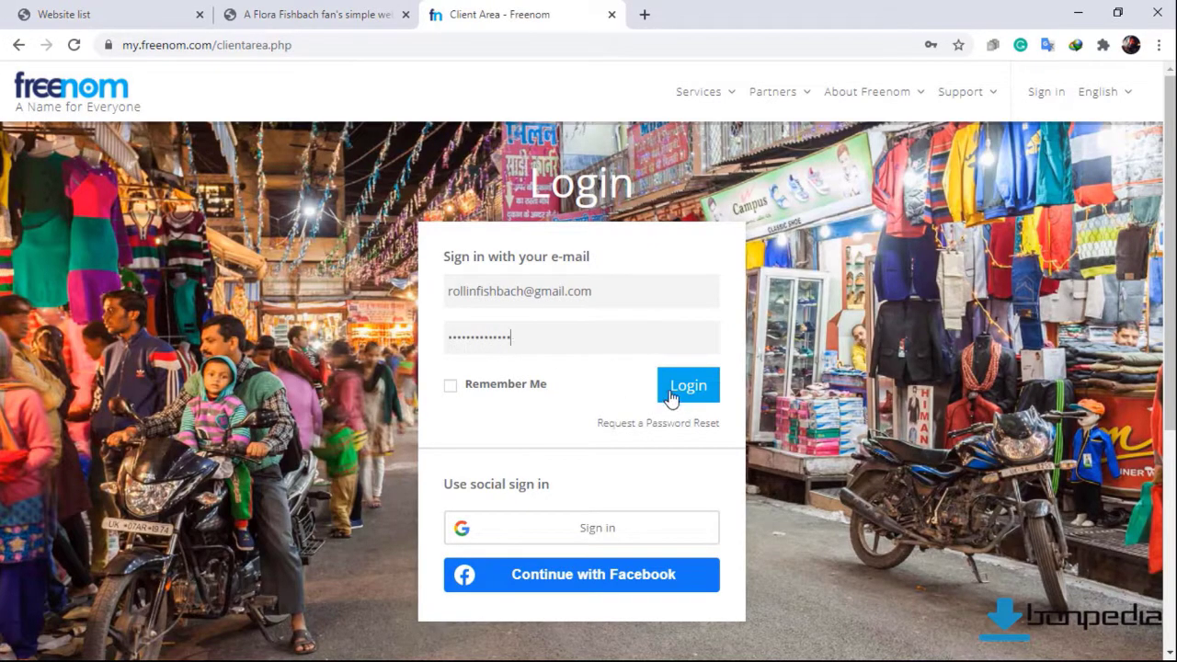
click(683, 395)
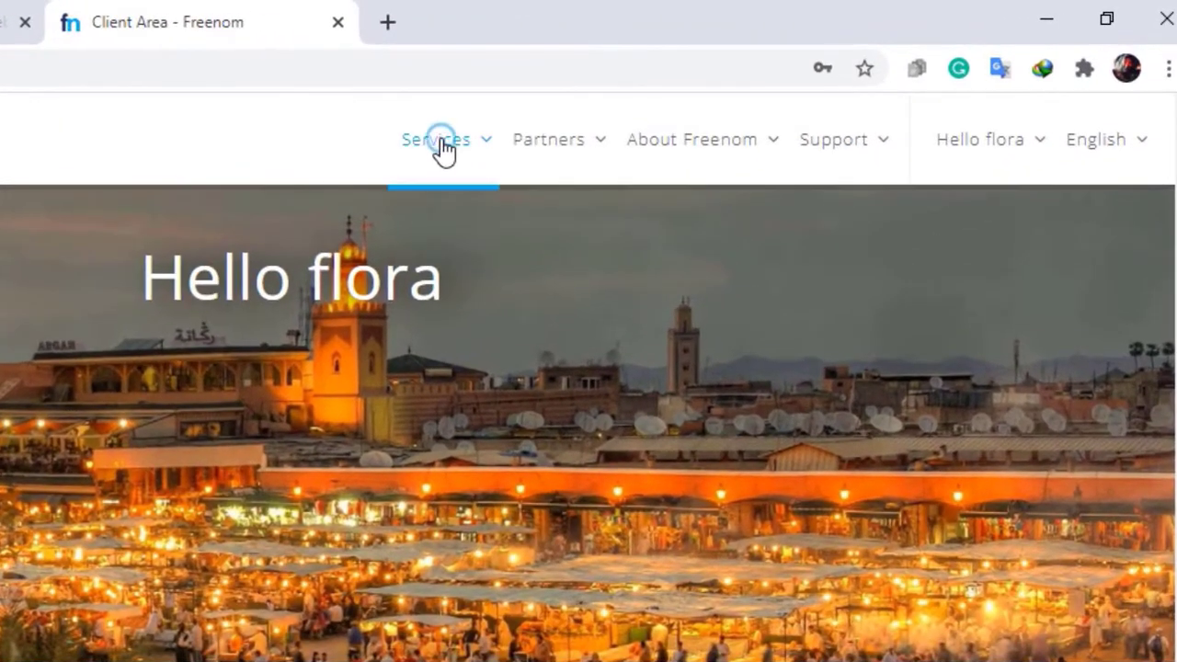
Check fishbach.tk under Services > My Domains, then return to the 000webhost website list.
mouse_move(681, 99)
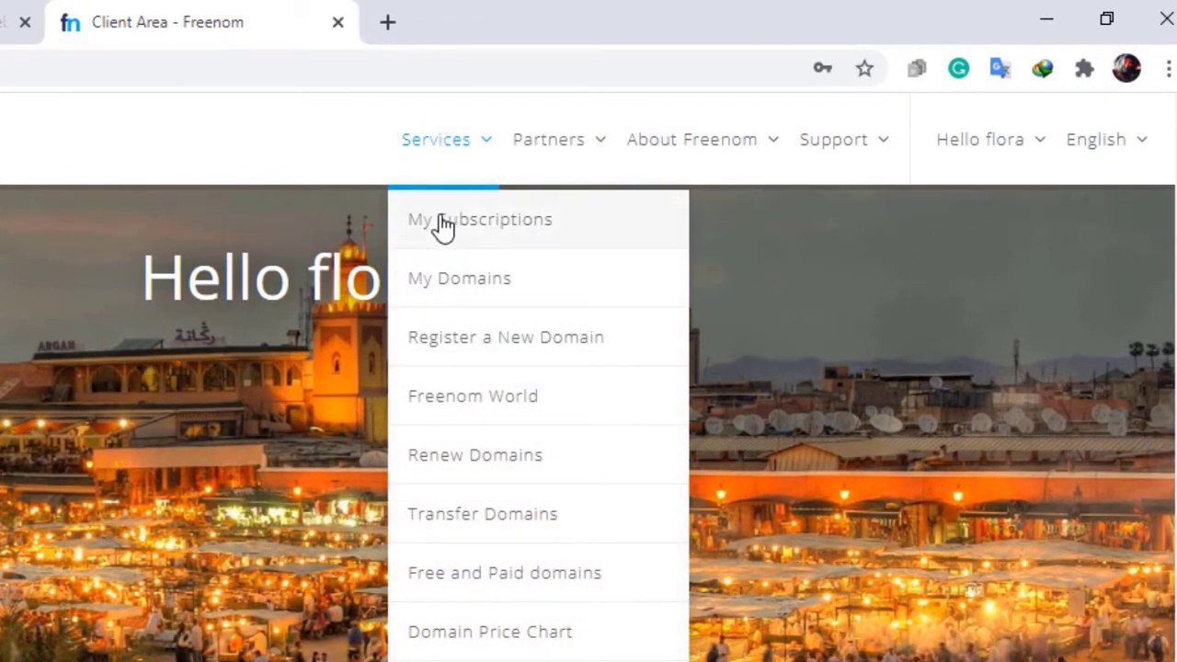
click(448, 293)
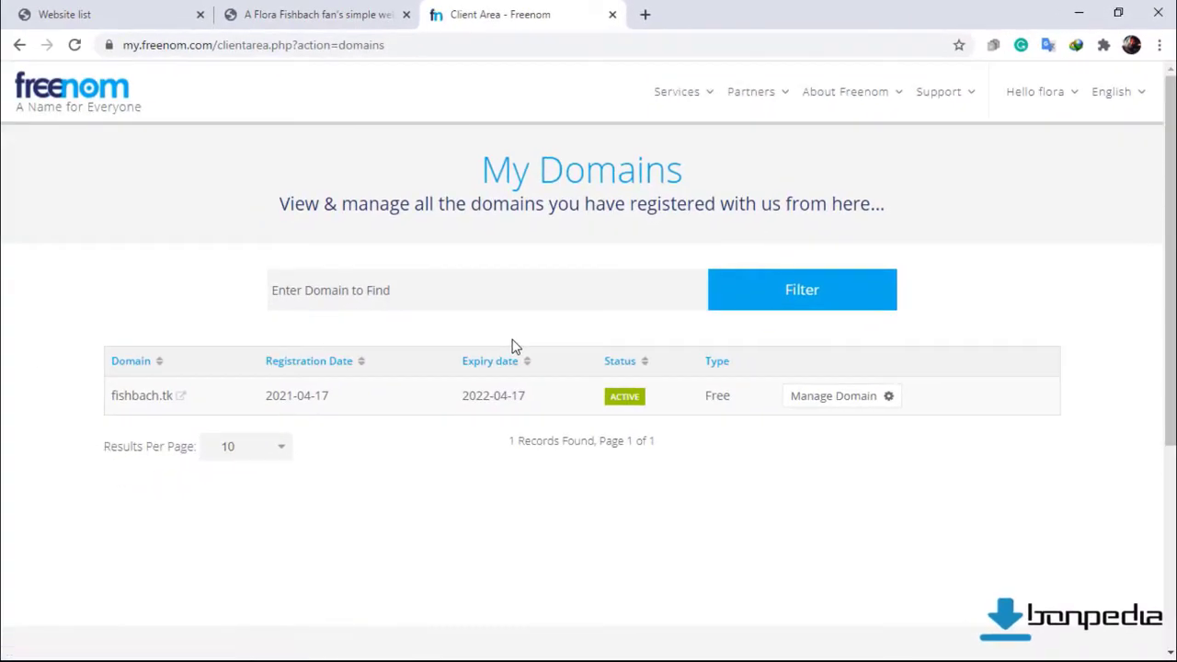
click(181, 26)
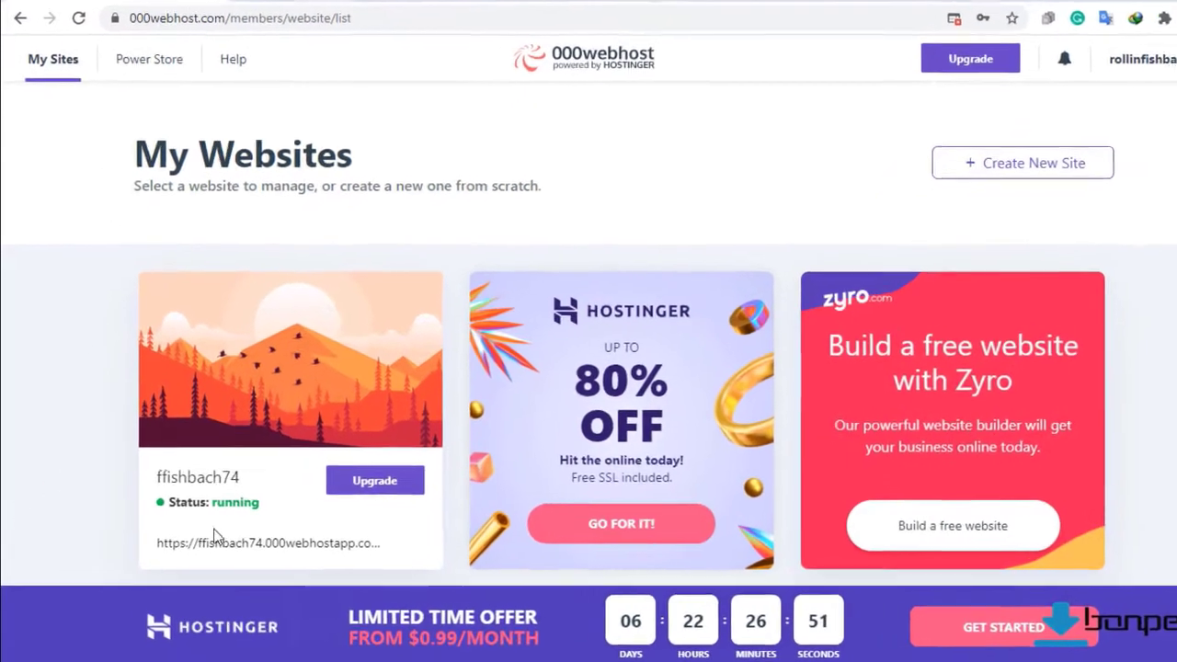
mouse_move(238, 542)
click(245, 389)
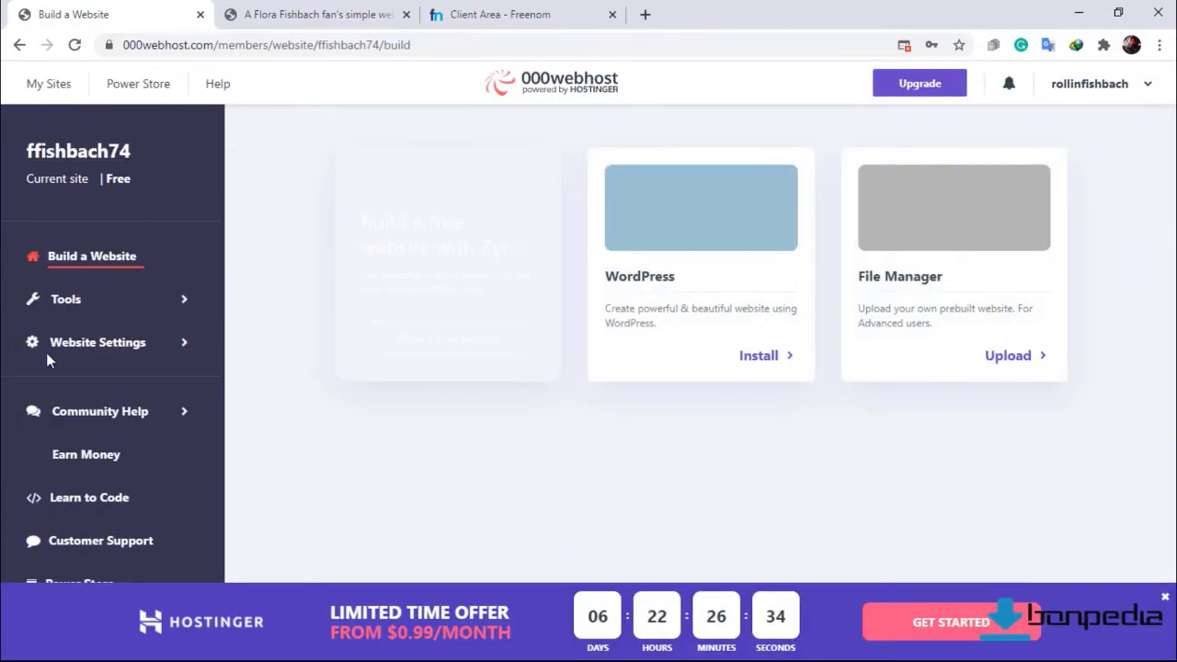
click(71, 311)
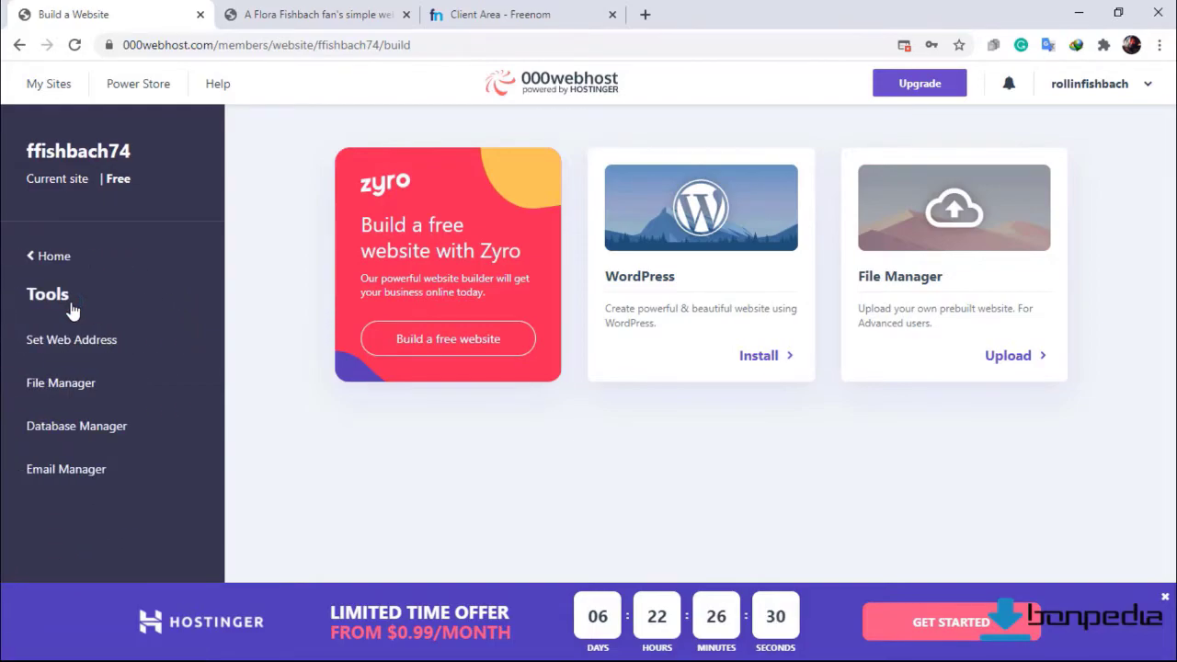
click(71, 339)
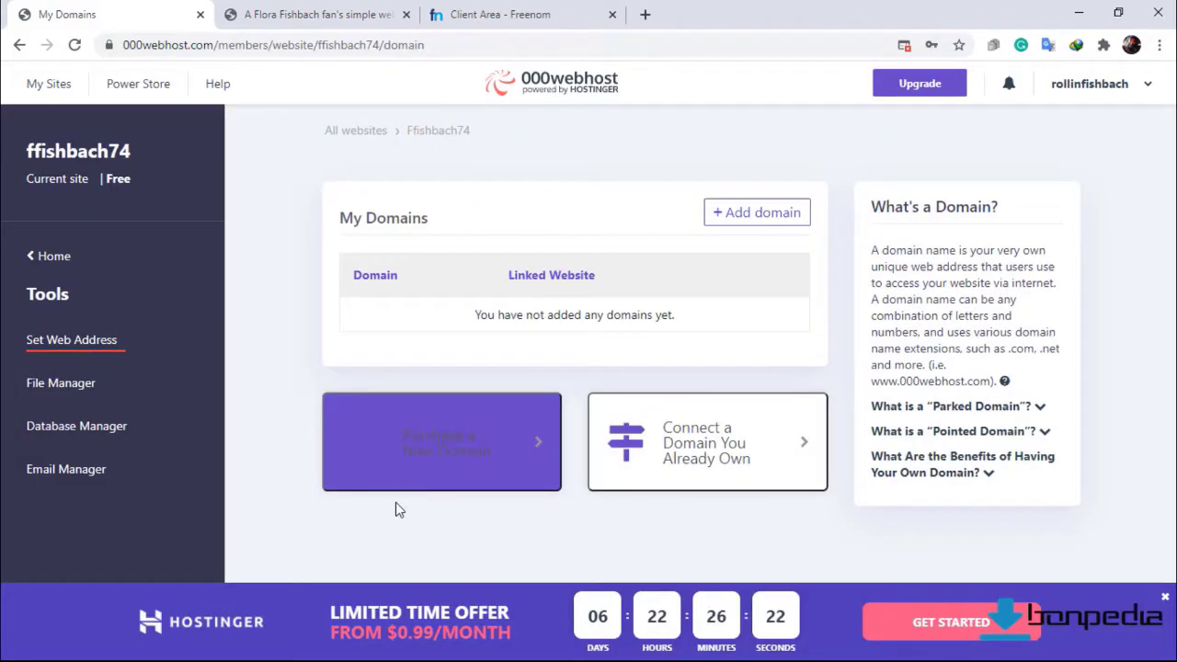
Start parking a domain in 000webhost to bring up its nameservers.
click(736, 230)
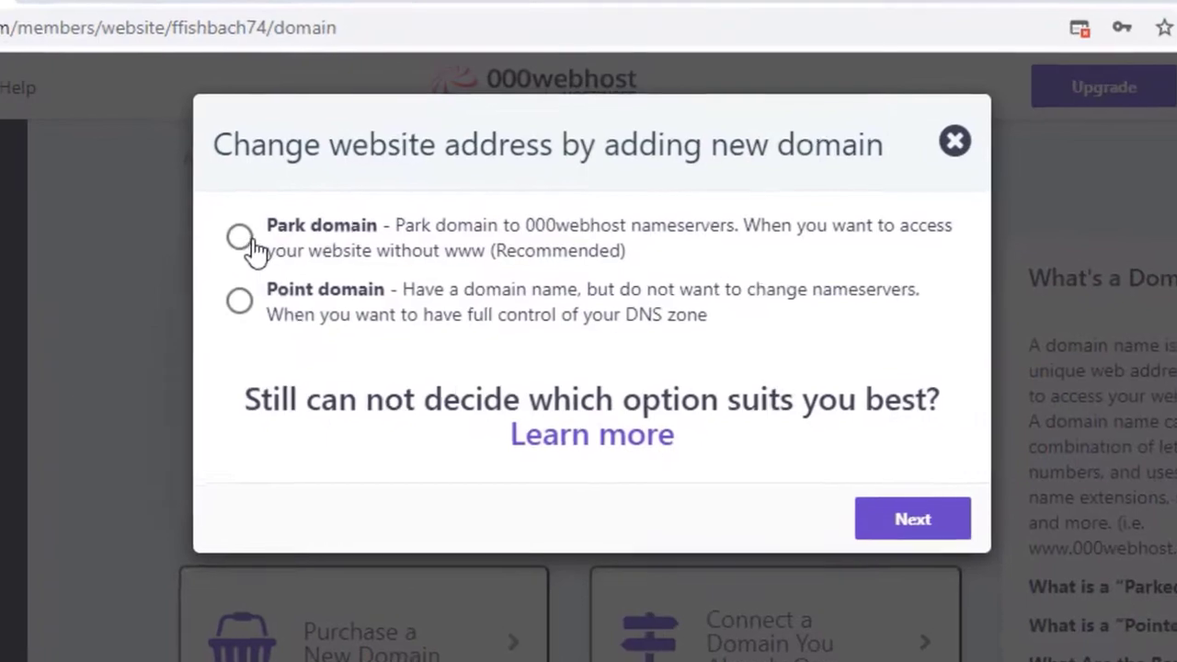
click(244, 239)
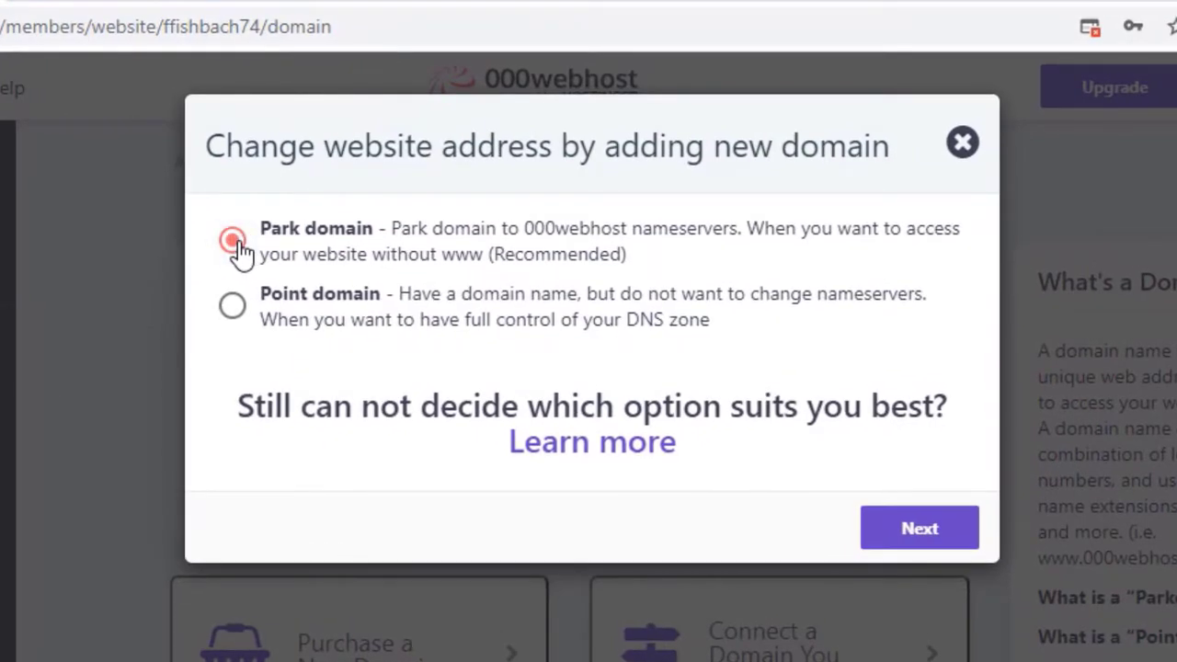
click(884, 541)
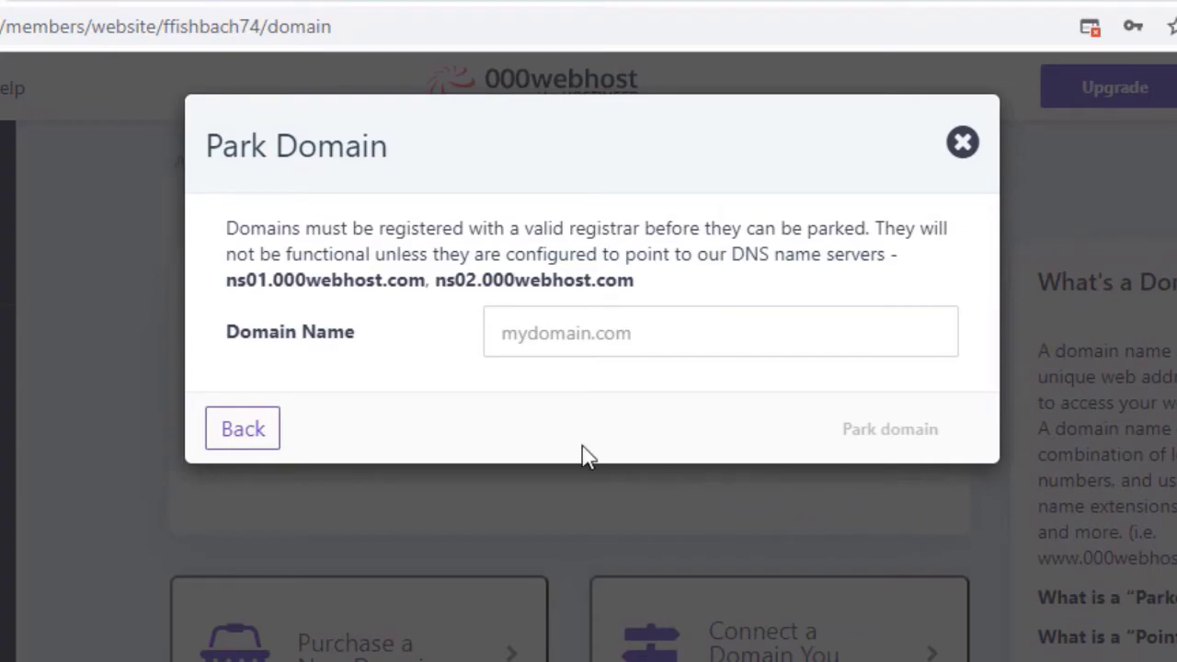
Copy the first nameserver ns01.000webhost.com and go back to the Freenom domain list.
drag(225, 282, 420, 307)
right_click(366, 286)
click(430, 304)
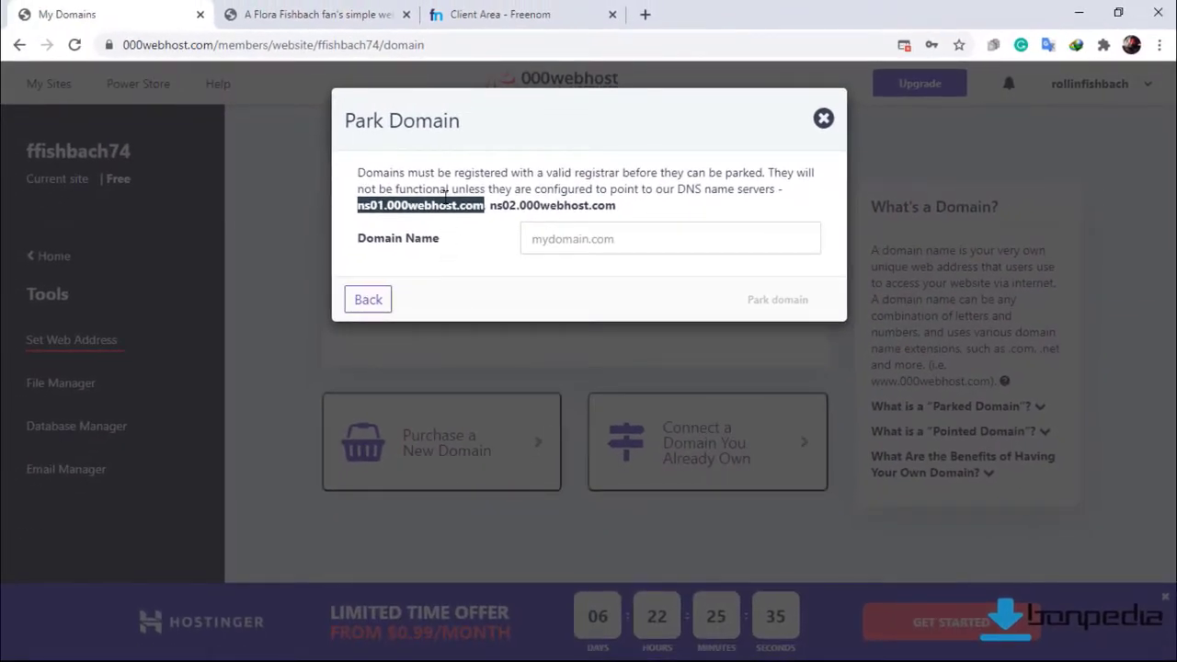
click(485, 11)
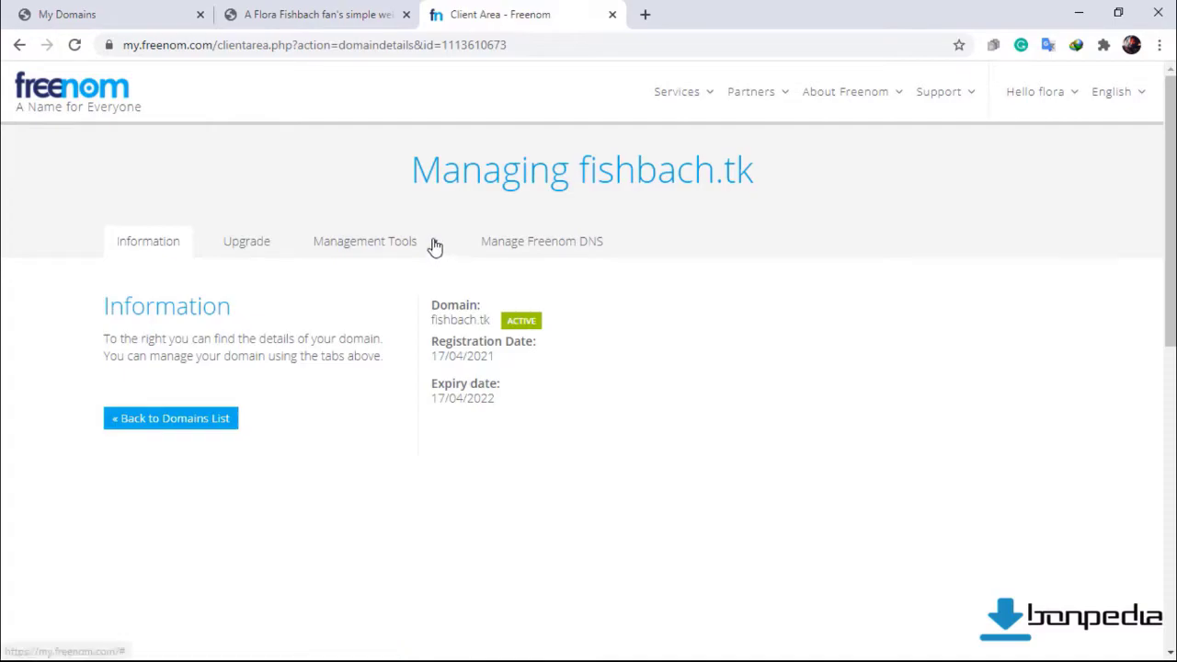
Switch fishbach.tk to custom nameservers in Freenom's management tools.
click(435, 245)
click(395, 278)
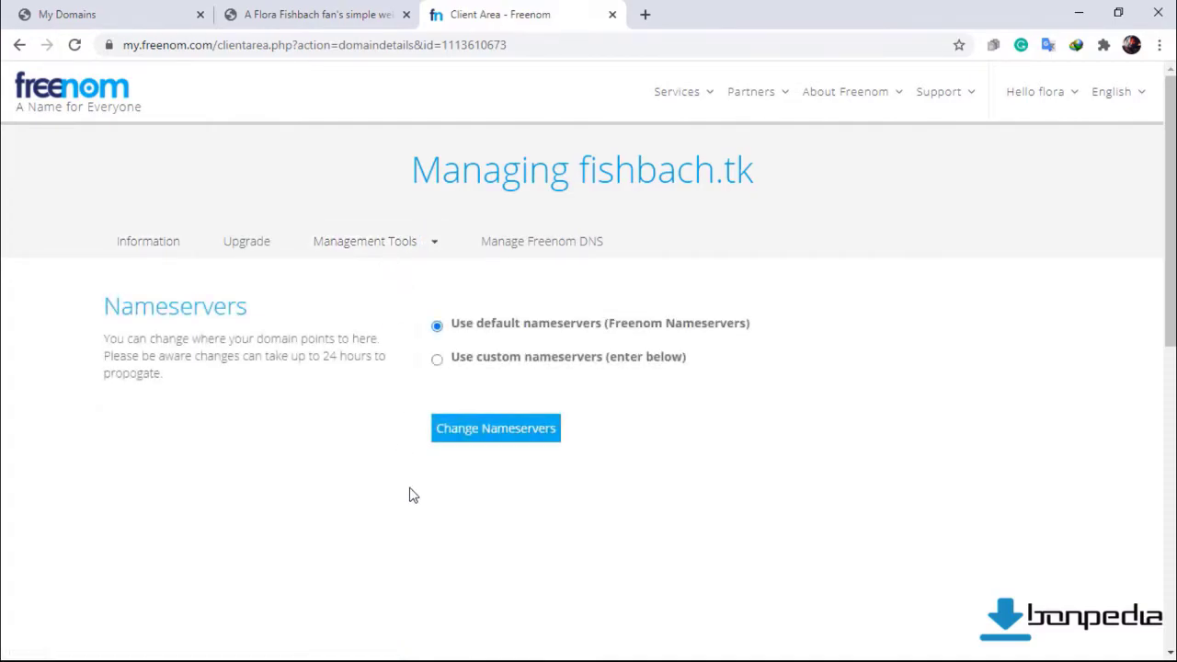
click(436, 359)
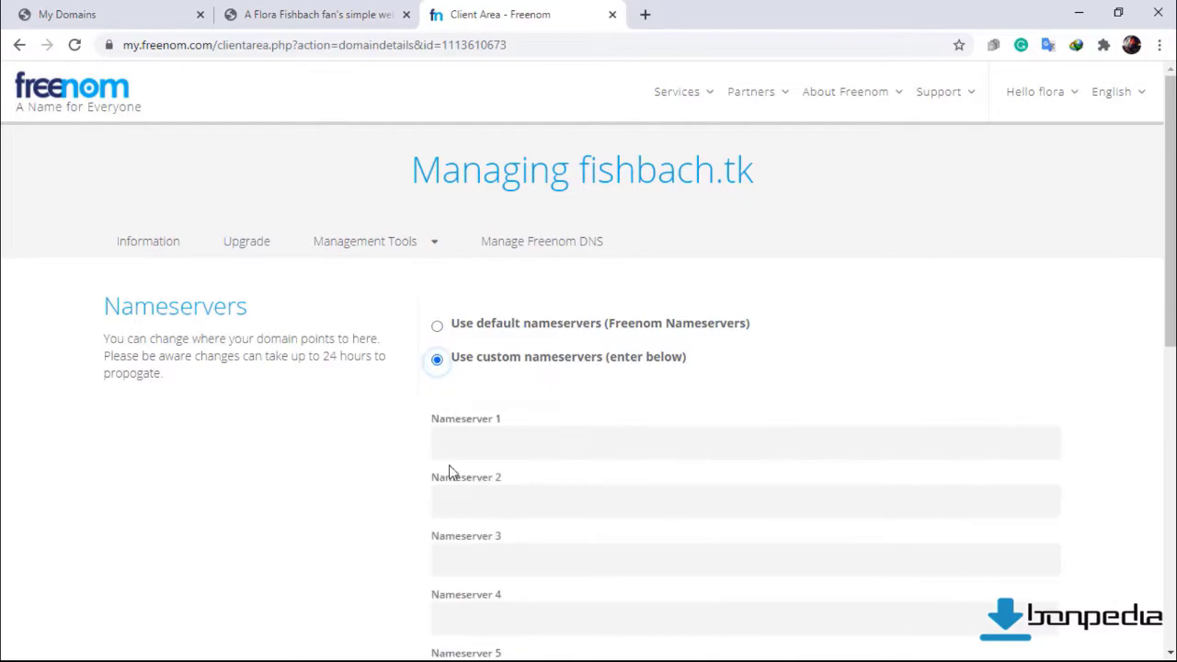
Paste ns01.000webhost.com as Nameserver 1, then select ns02.000webhost.com in 000webhost.
click(466, 449)
right_click(466, 449)
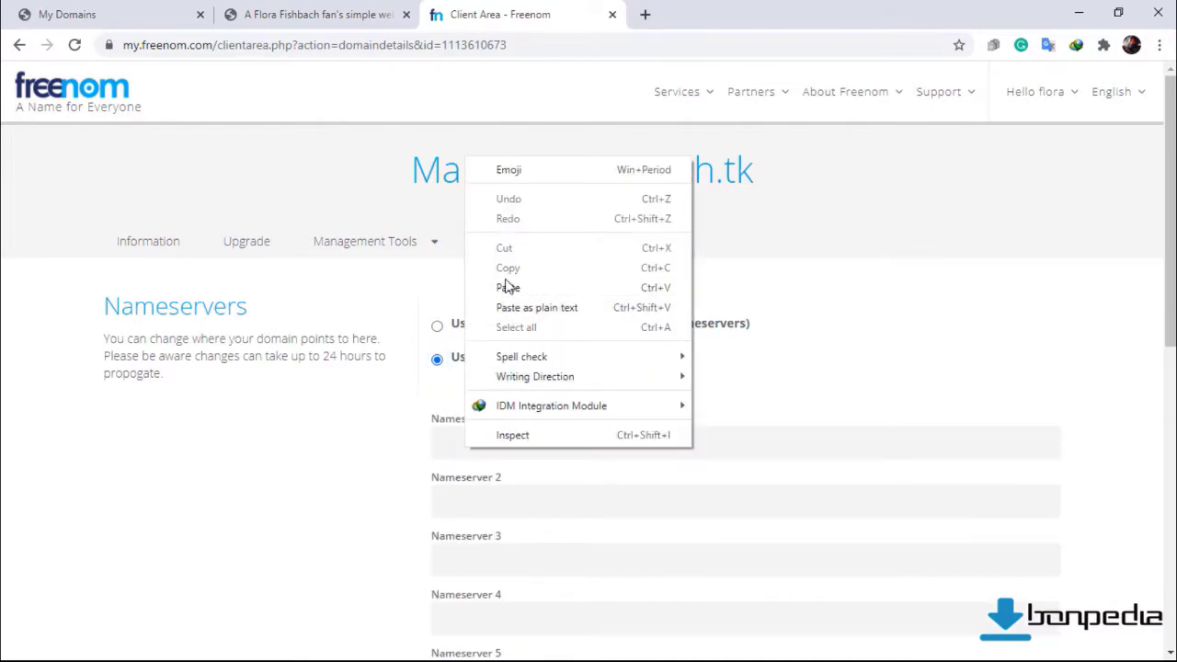
click(476, 285)
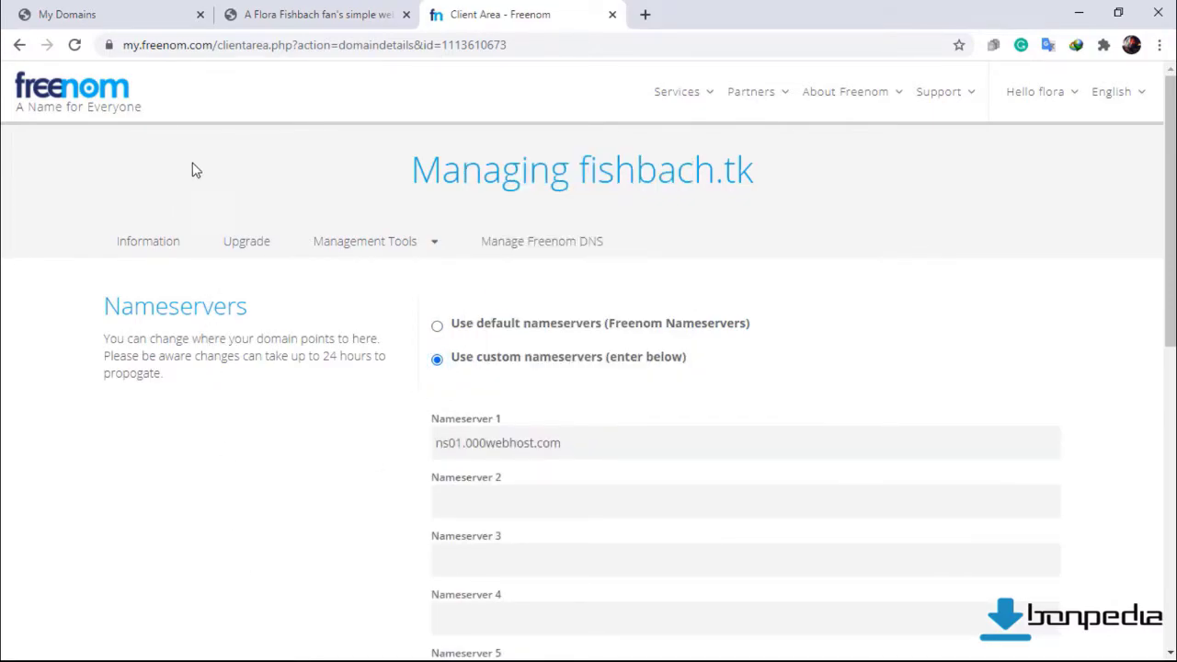
click(55, 12)
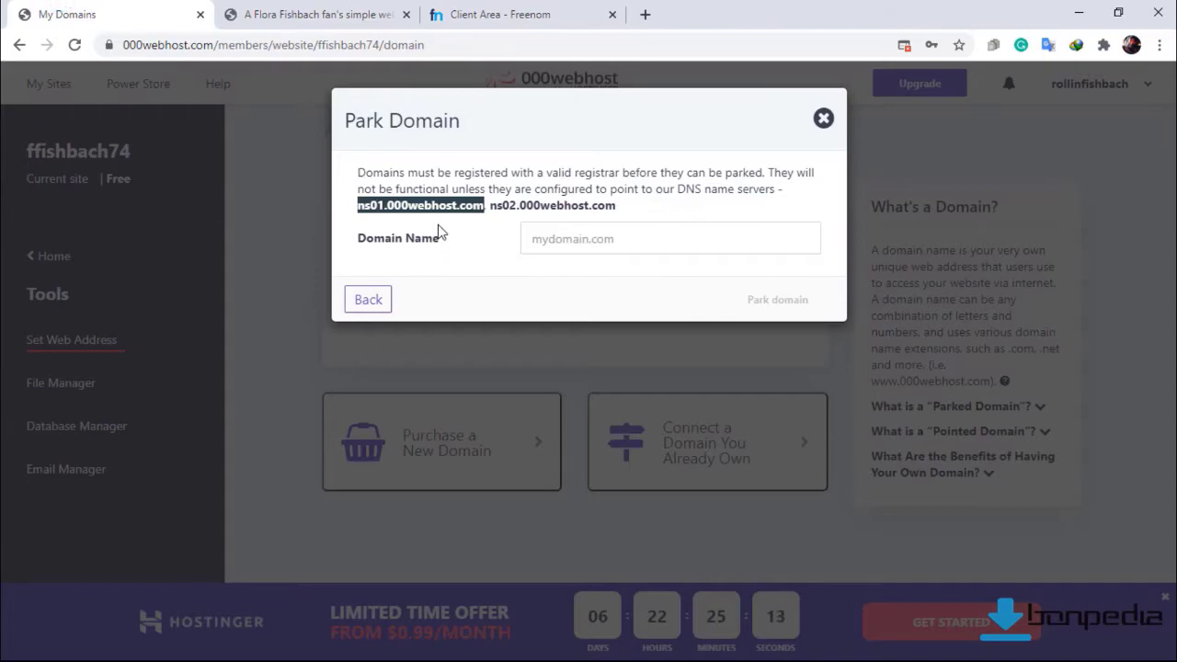
drag(490, 206, 627, 211)
Paste ns02.000webhost.com as Freenom's Nameserver 2 and save fishbach.tk's custom nameservers.
right_click(569, 211)
click(588, 225)
click(515, 14)
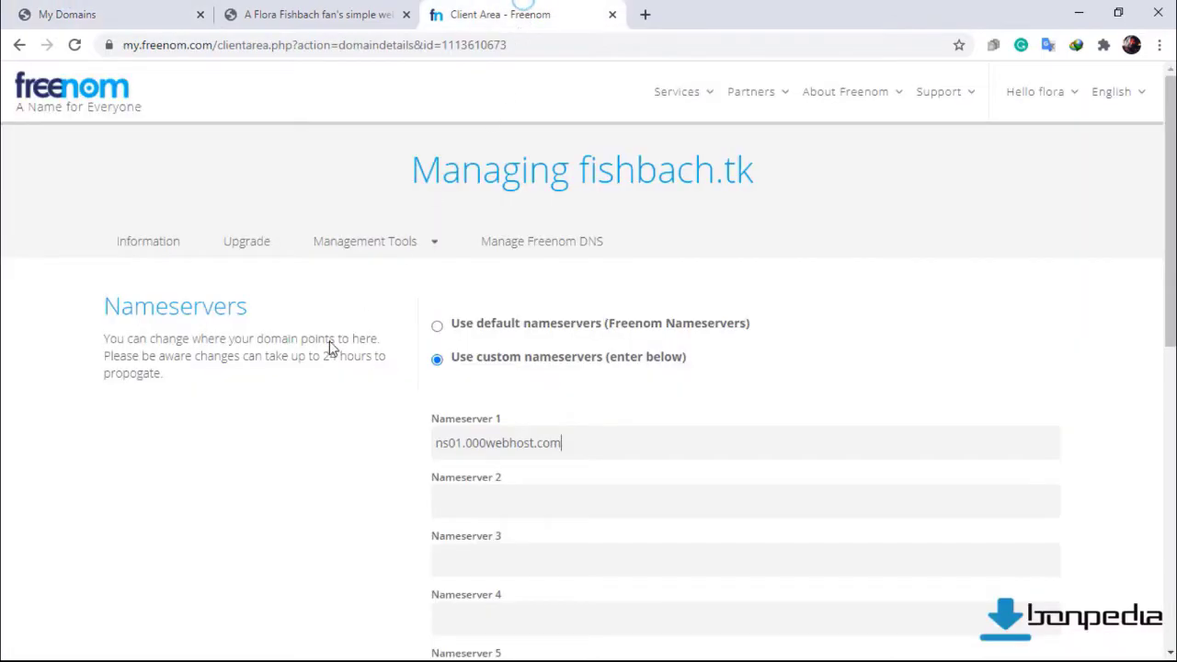
right_click(472, 503)
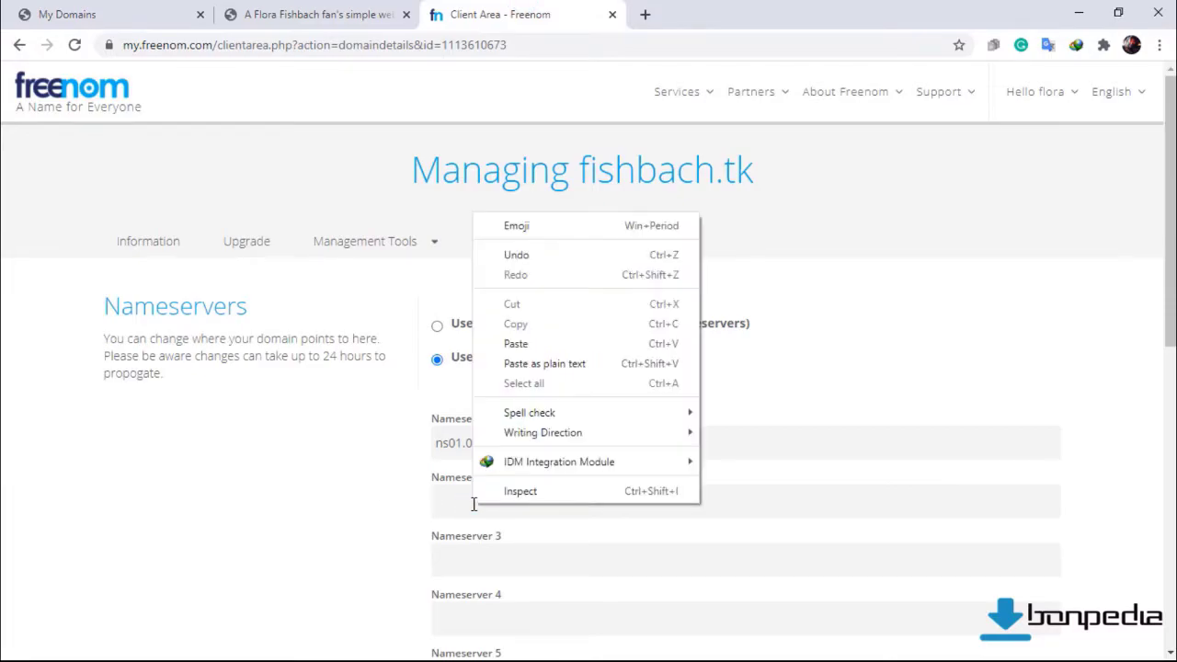
click(520, 337)
scroll(308, 563, down, 5)
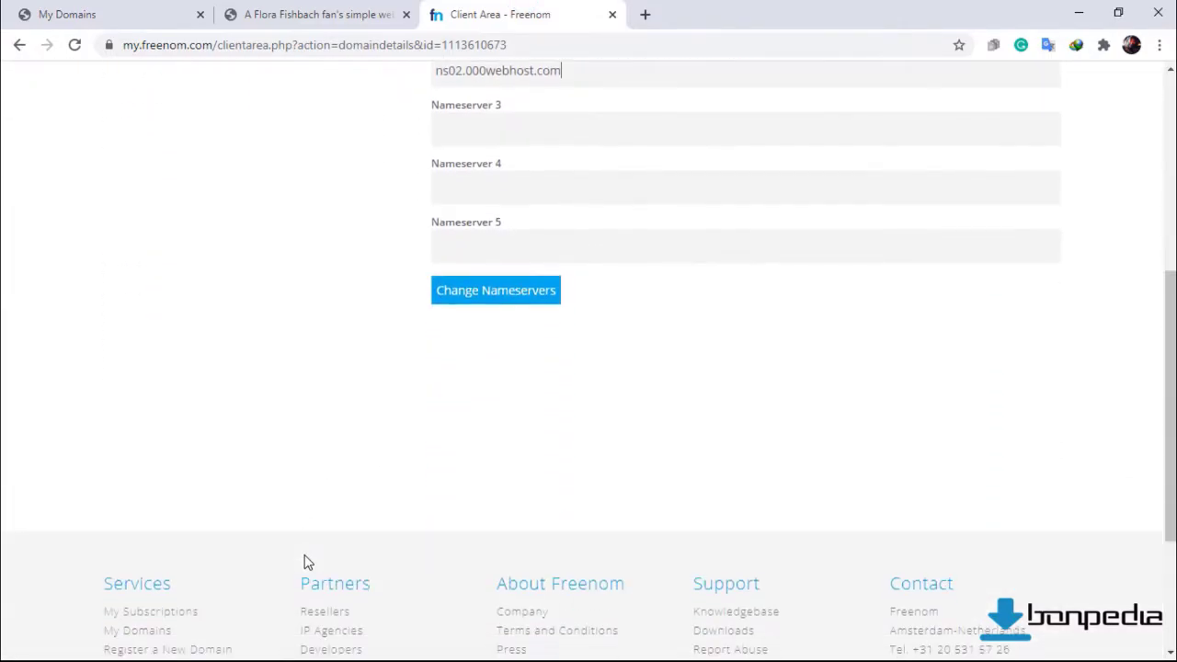
scroll(308, 563, up, 1)
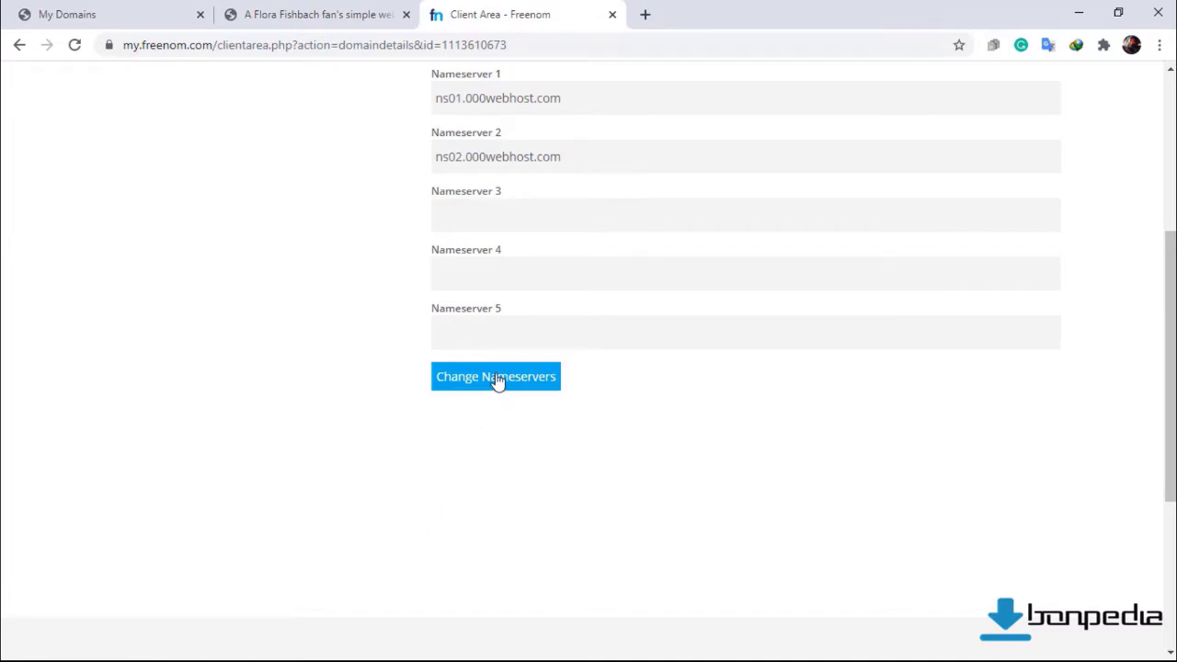
click(496, 379)
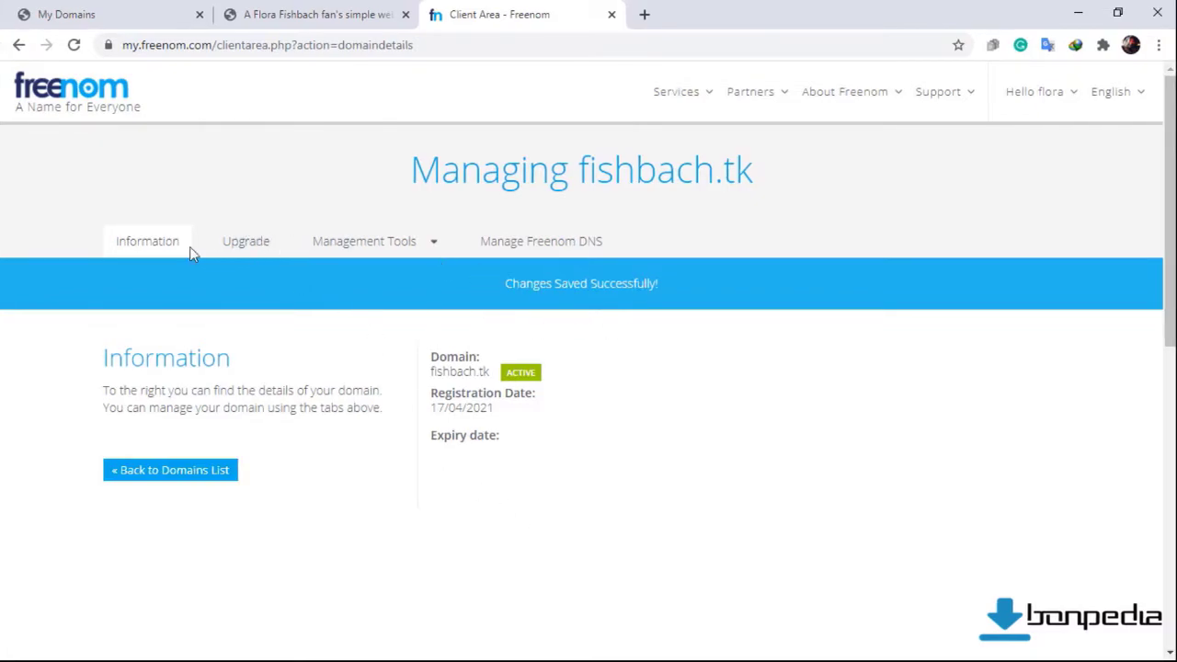
Enter fishbach.tk in 000webhost's Park Domain dialog and park it.
click(50, 7)
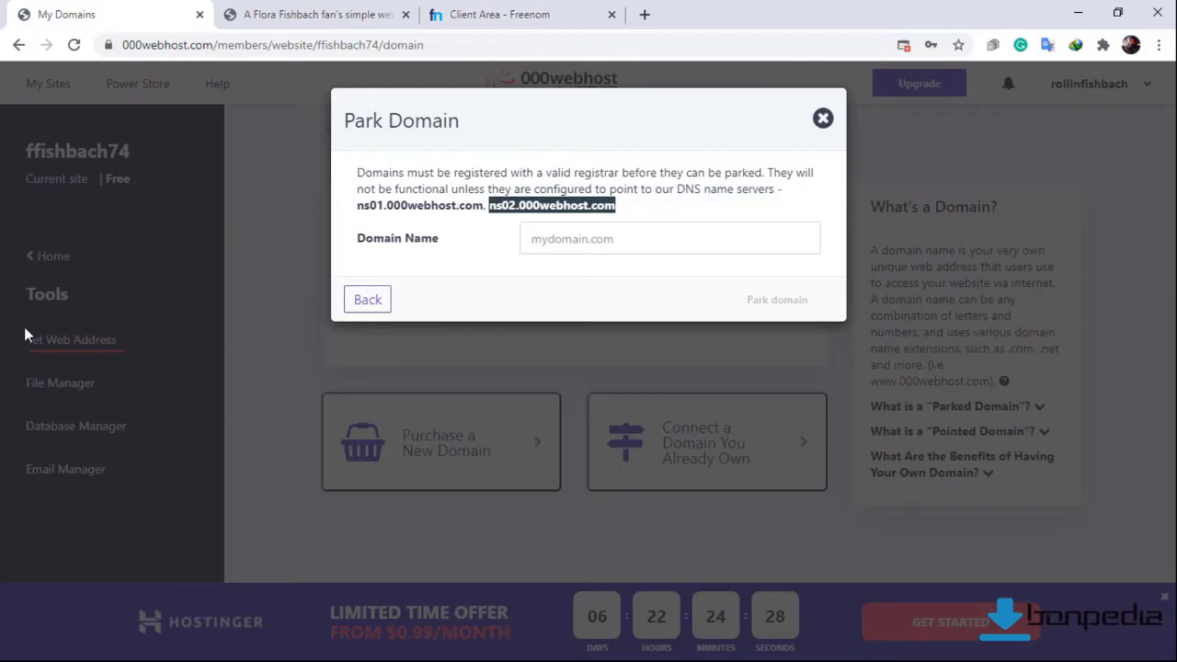
click(547, 243)
text(fishbach.tk)
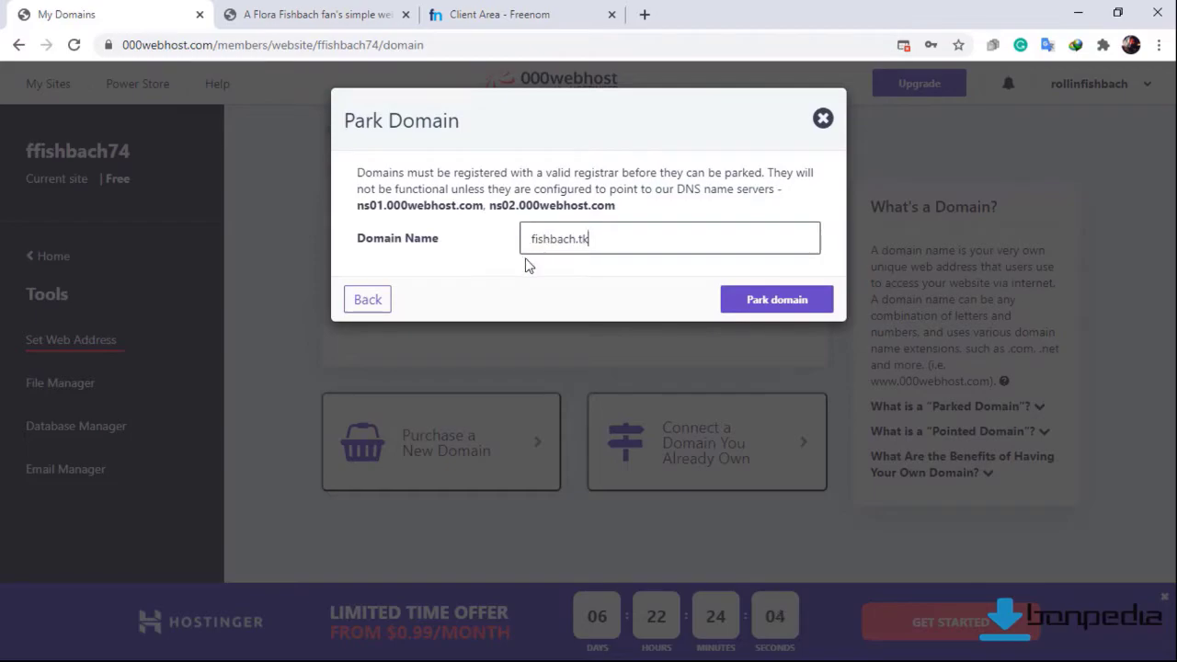
click(759, 307)
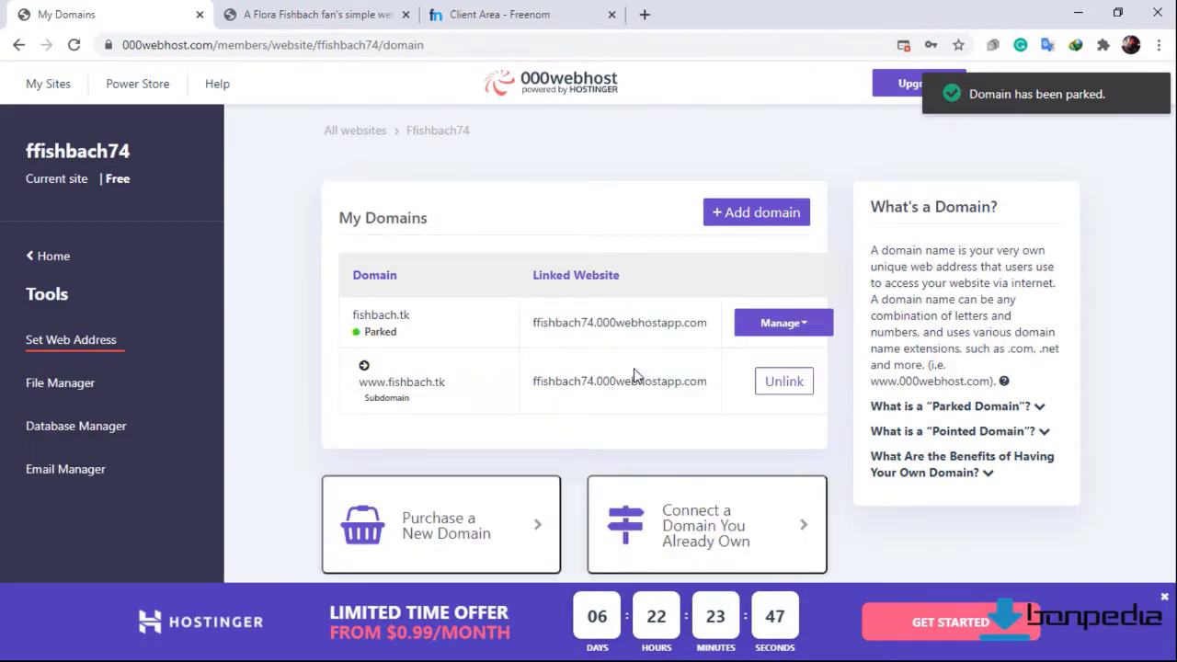
Load fishbach.tk in the Fishbach site's browser tab.
click(328, 7)
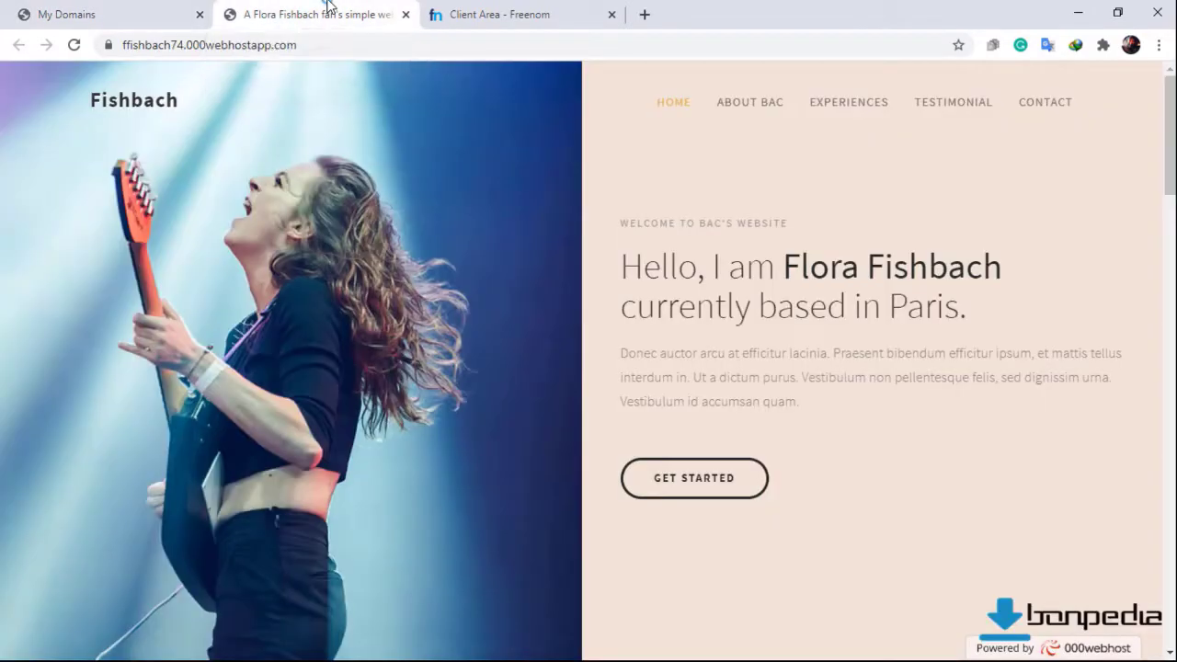
click(310, 46)
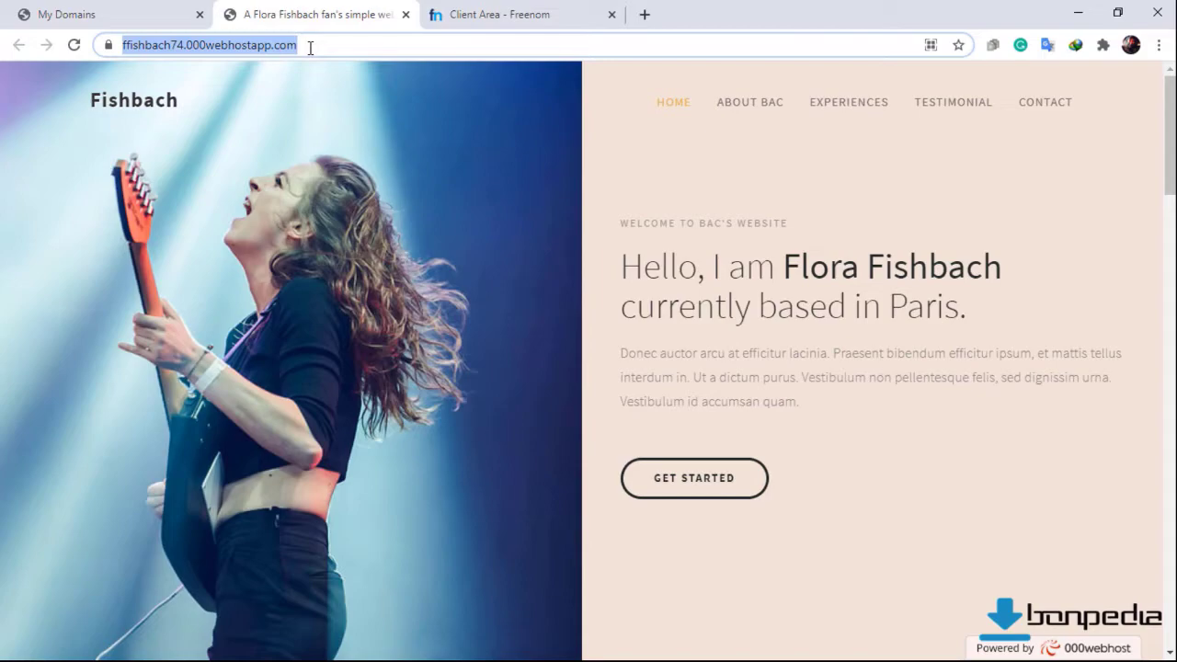
text(fis)
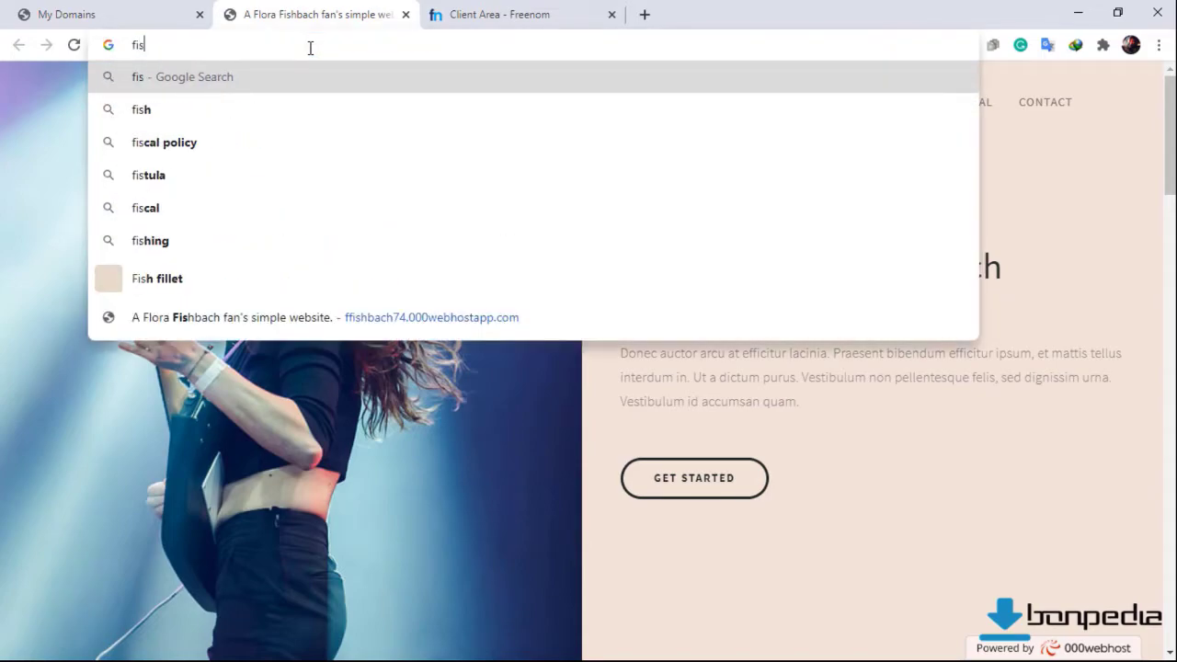
text(hbach.tk)
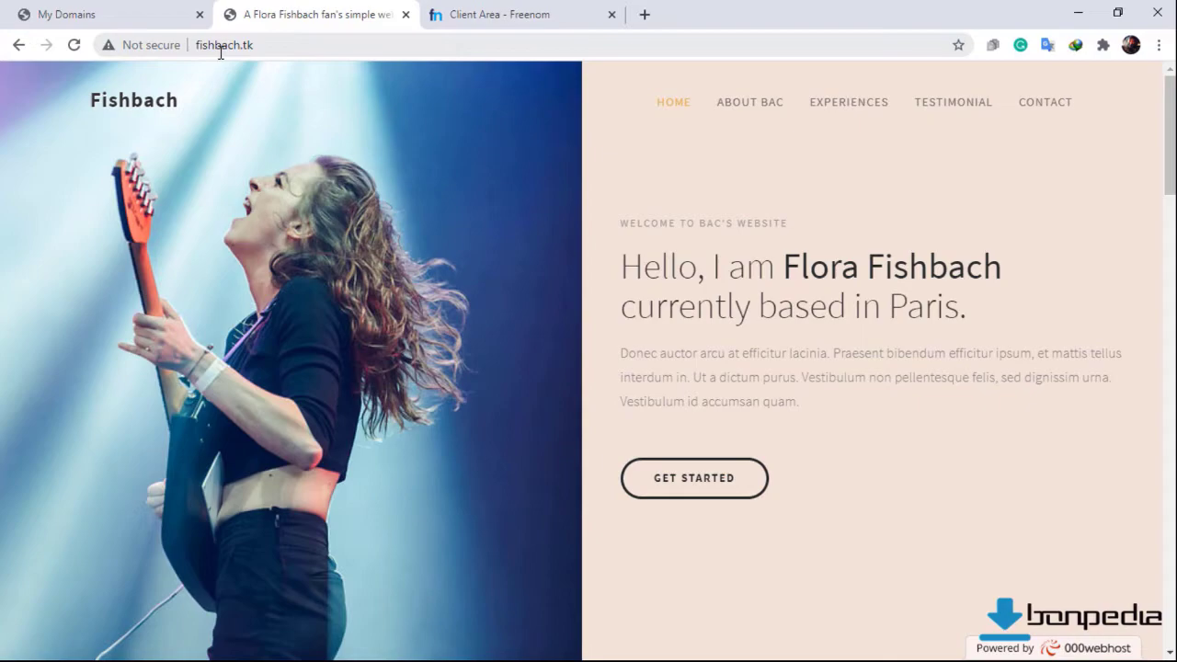
click(246, 52)
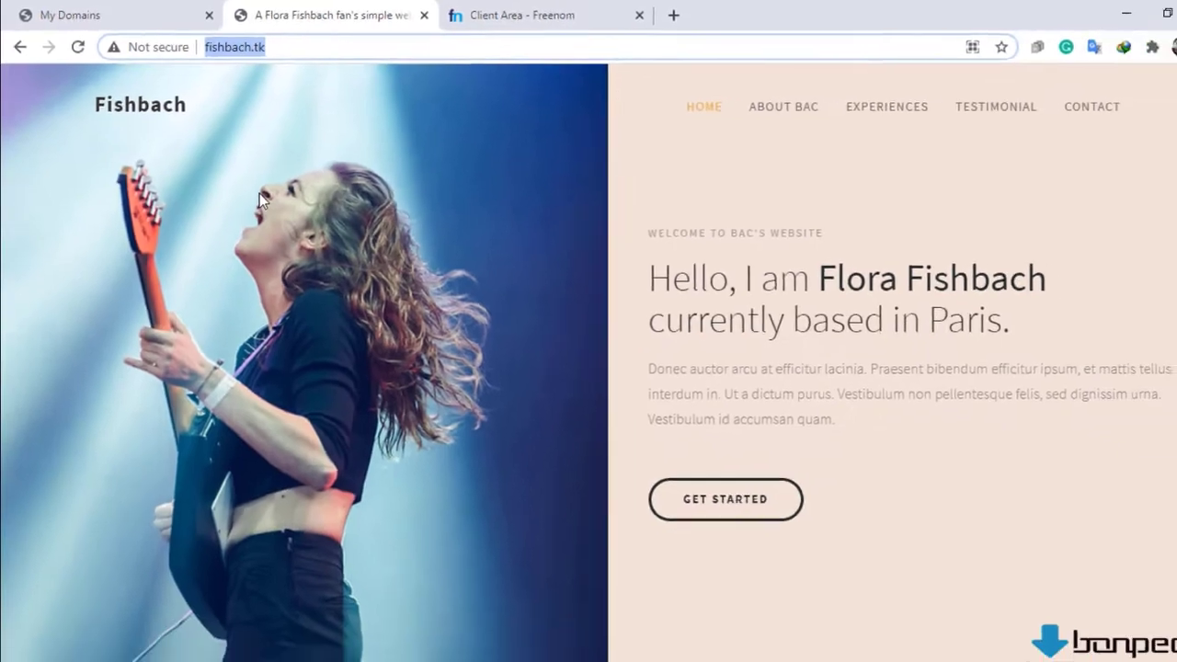
Scroll through the Fishbach page and view its not-secure connection details.
scroll(350, 264, down, 6)
scroll(174, 271, down, 10)
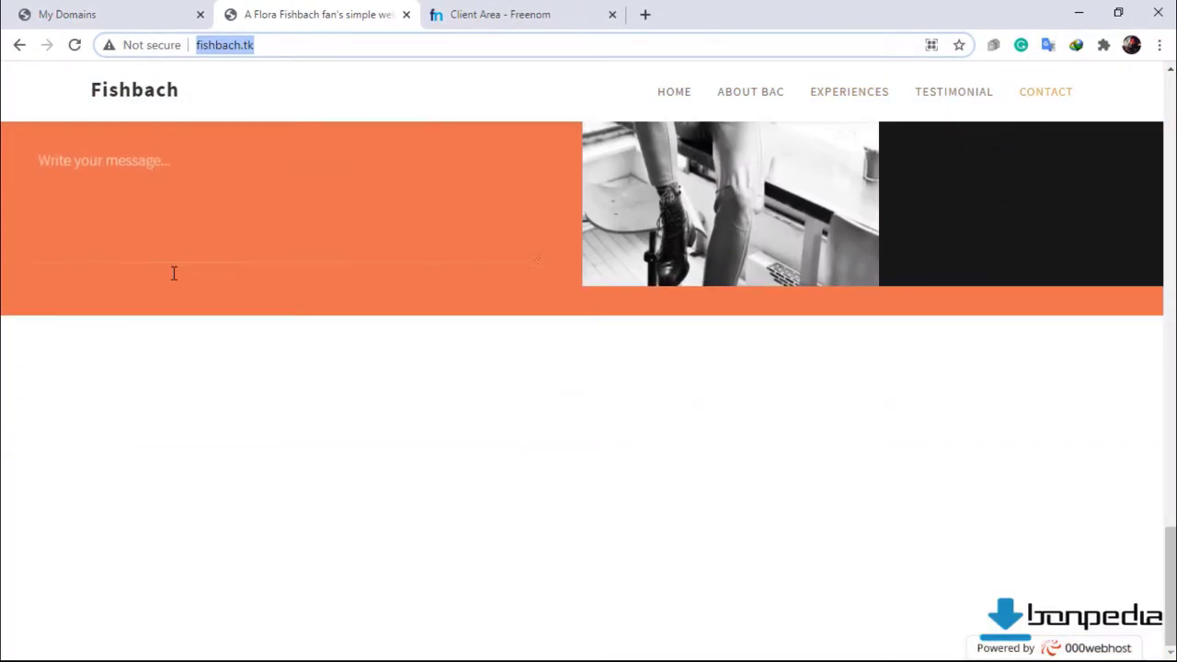
scroll(174, 276, up, 12)
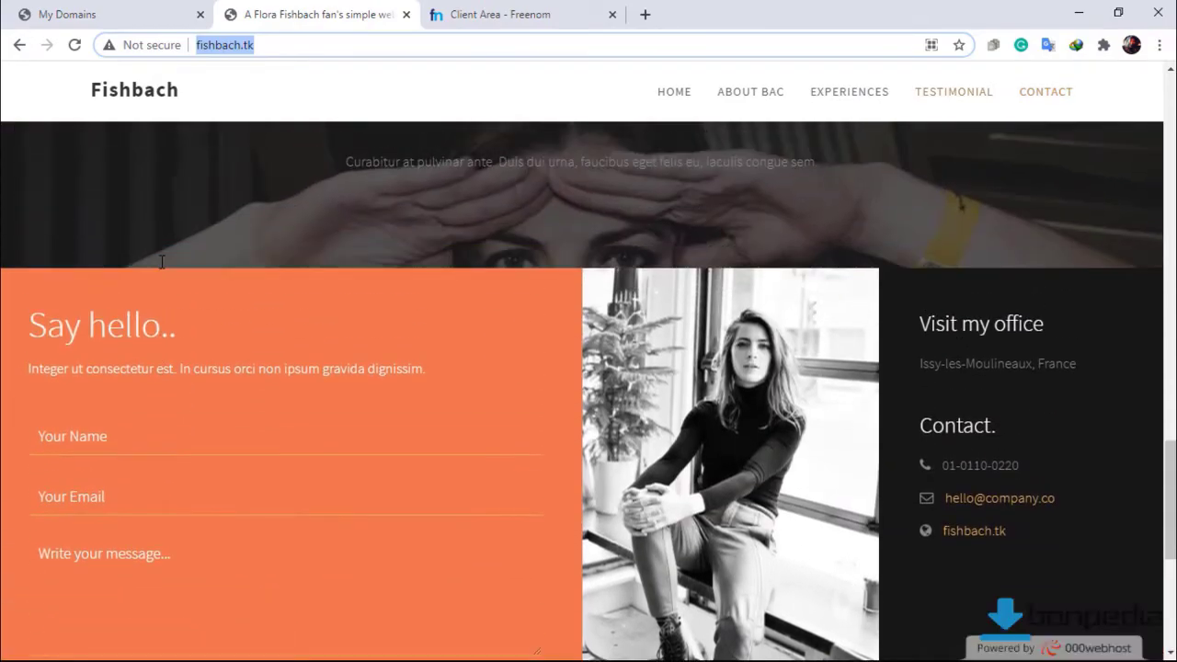
scroll(155, 263, up, 6)
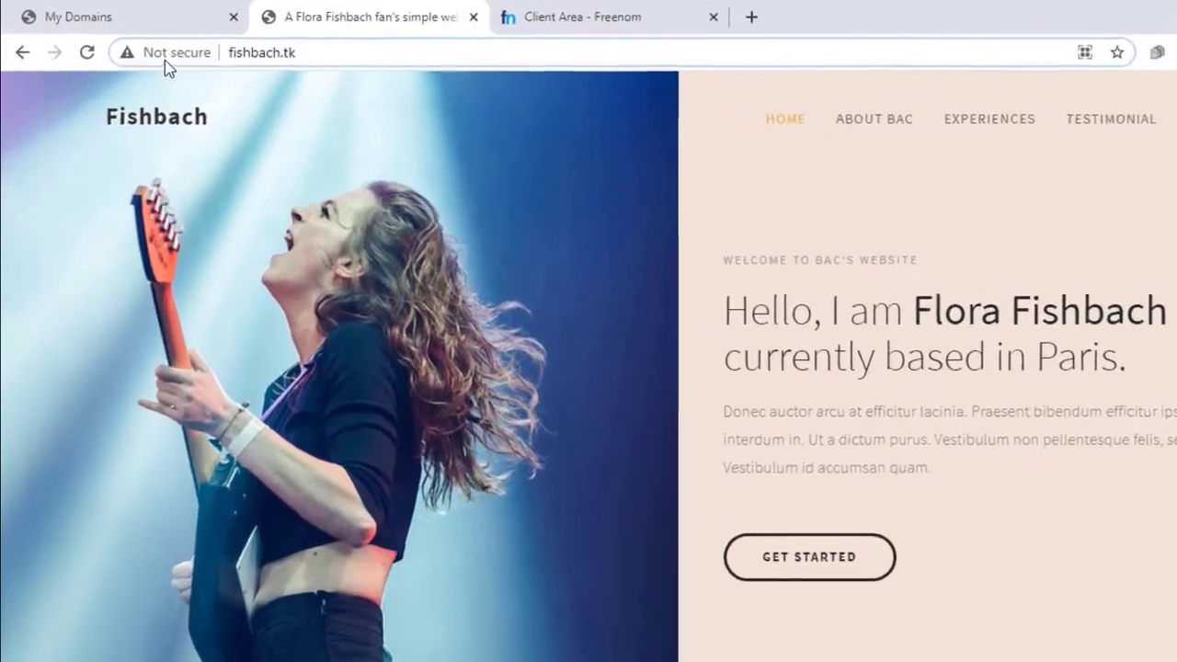
click(143, 45)
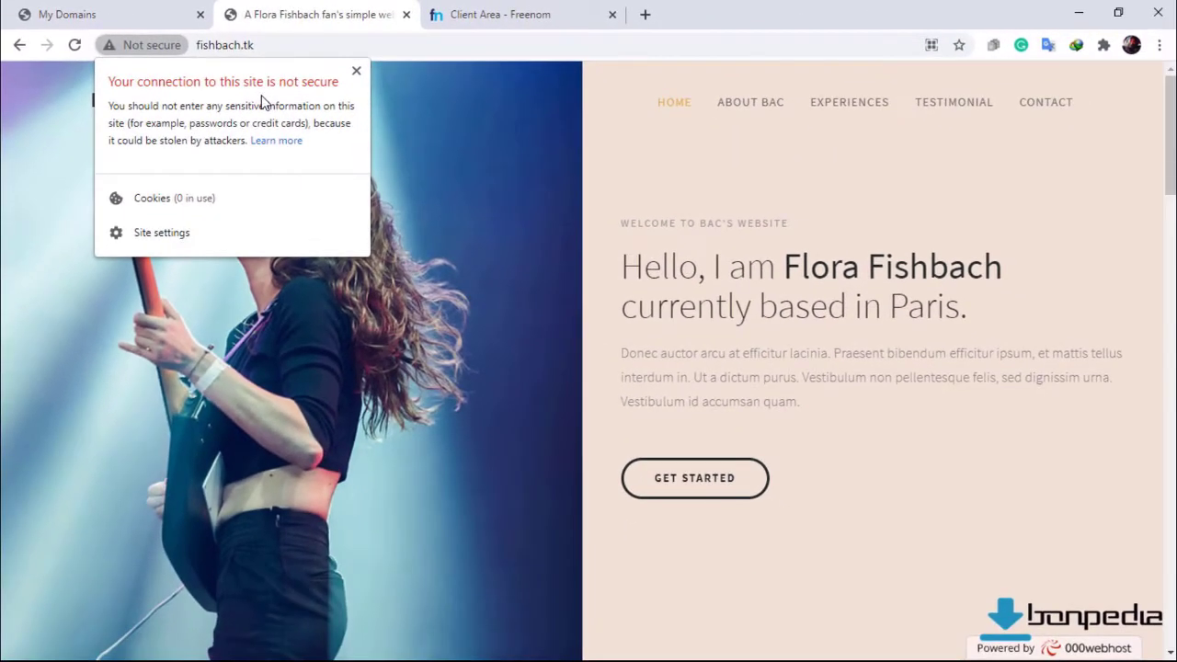
Close the fishbach.tk site-info popup.
click(355, 72)
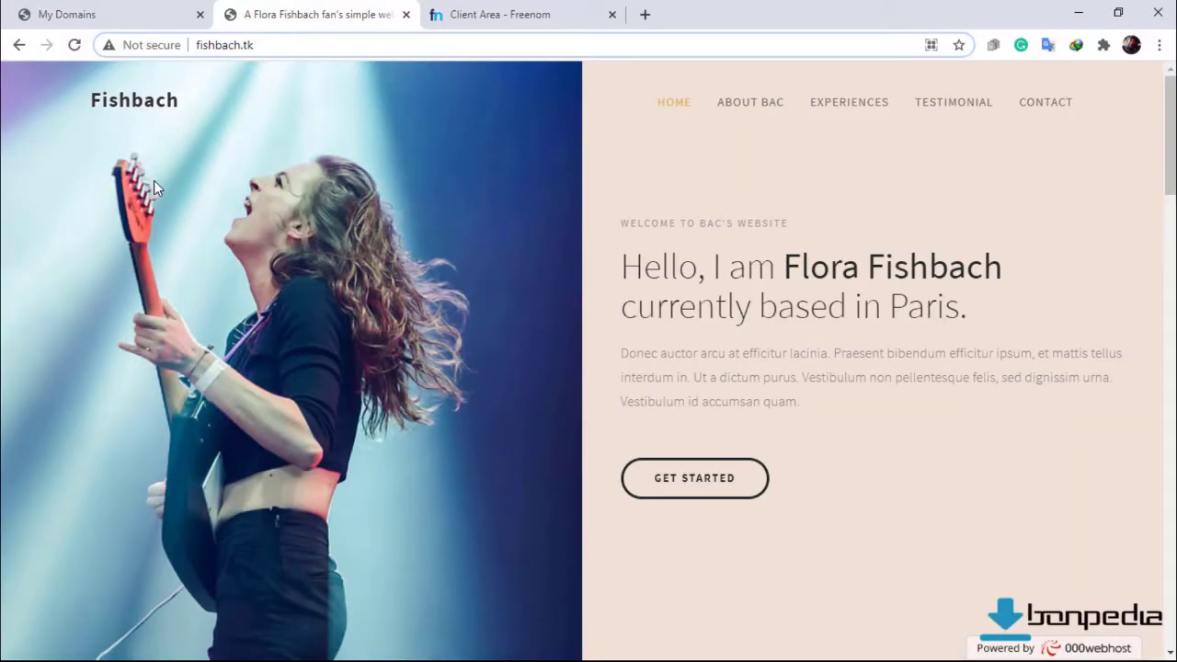
Log out of the 000webhost account and close its login tab.
click(87, 16)
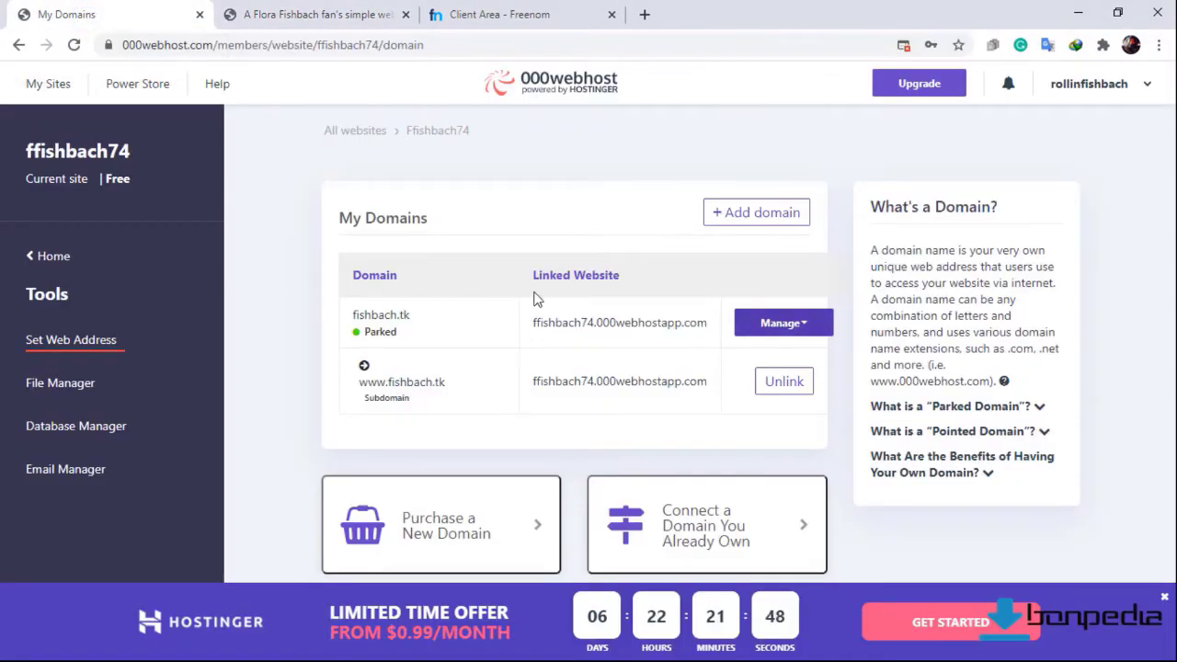
click(1121, 94)
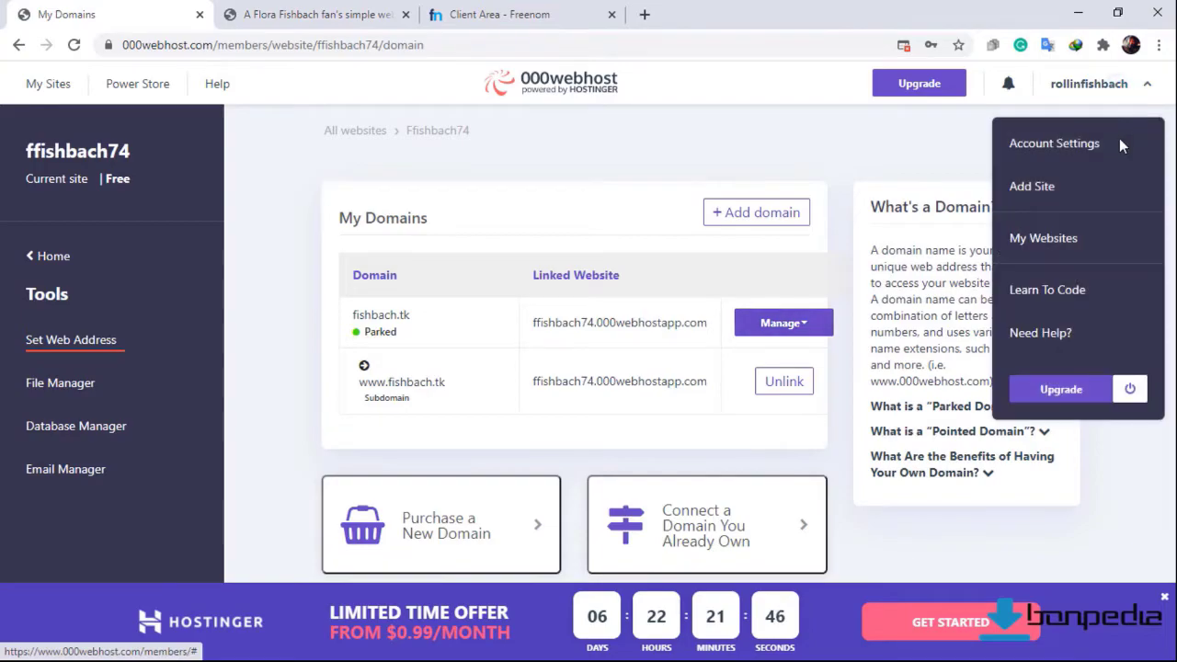
click(1130, 393)
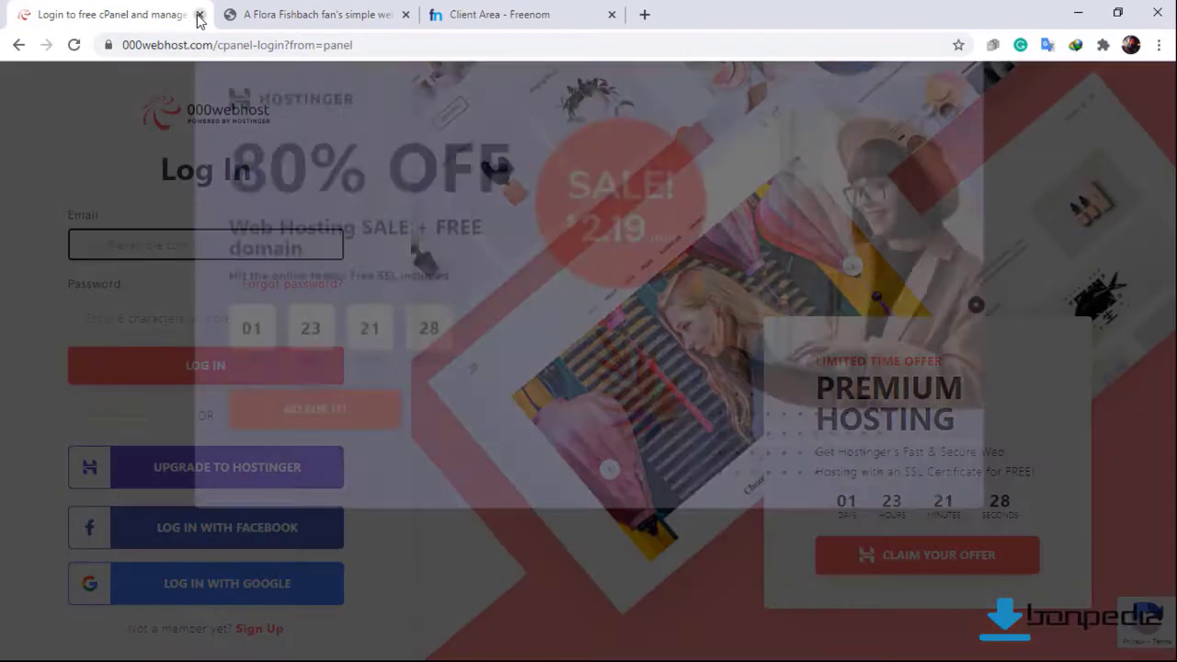
click(199, 14)
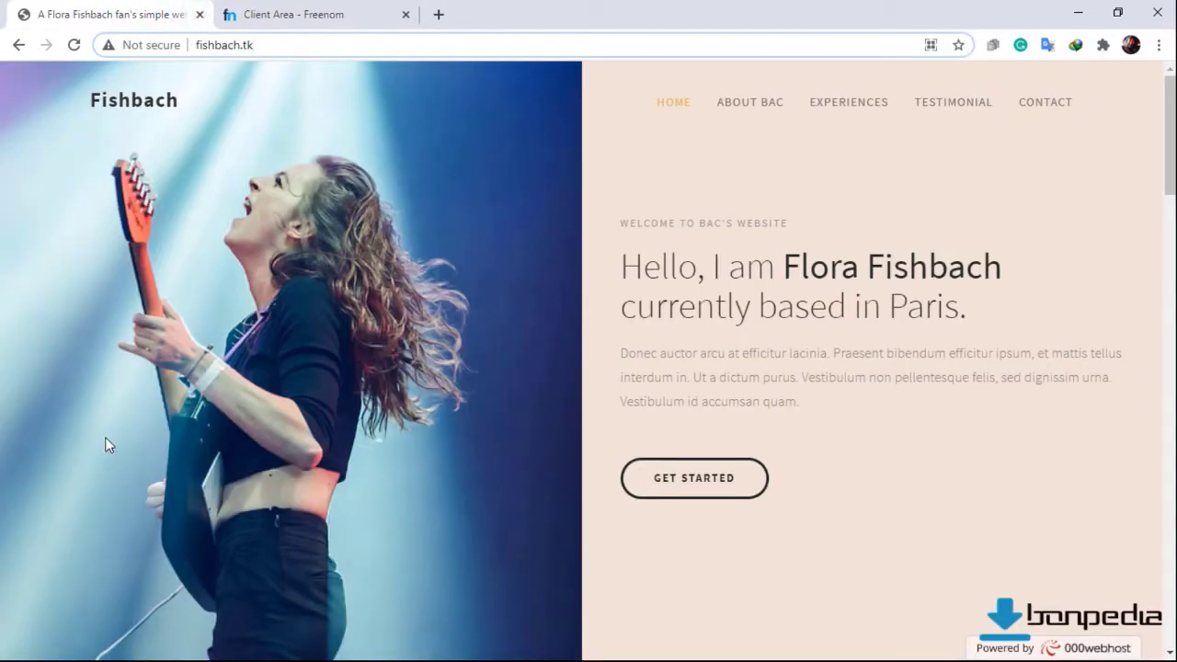
Go to cloudflare.com in a new browser tab.
click(447, 13)
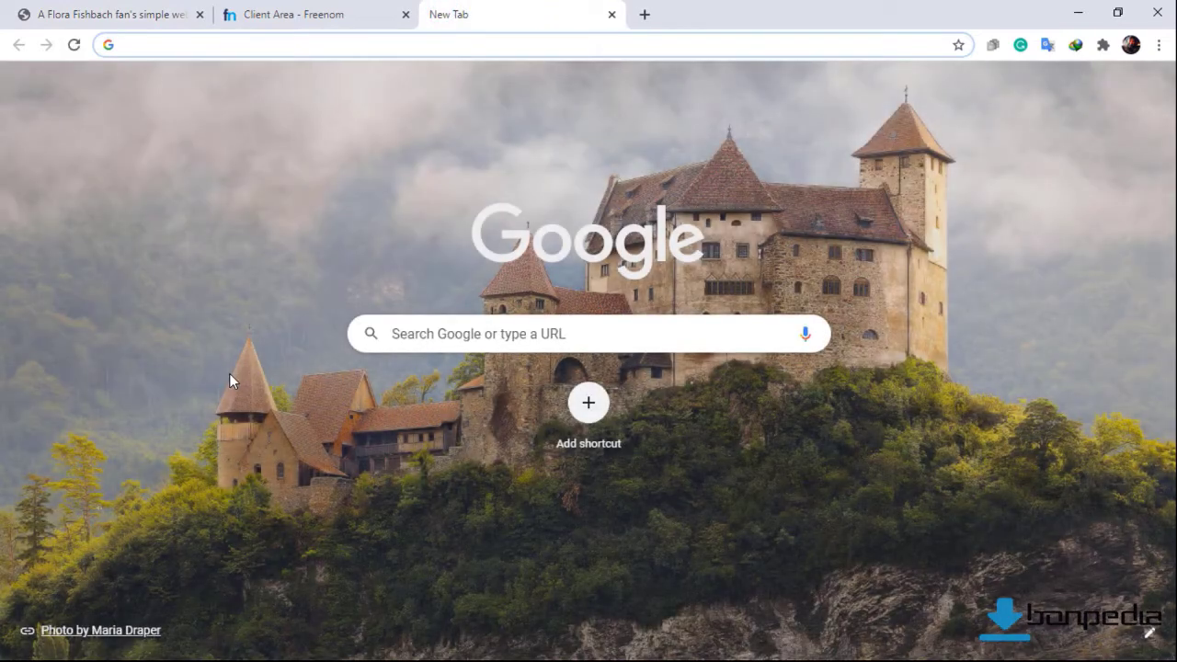
click(188, 52)
text(cloudfl)
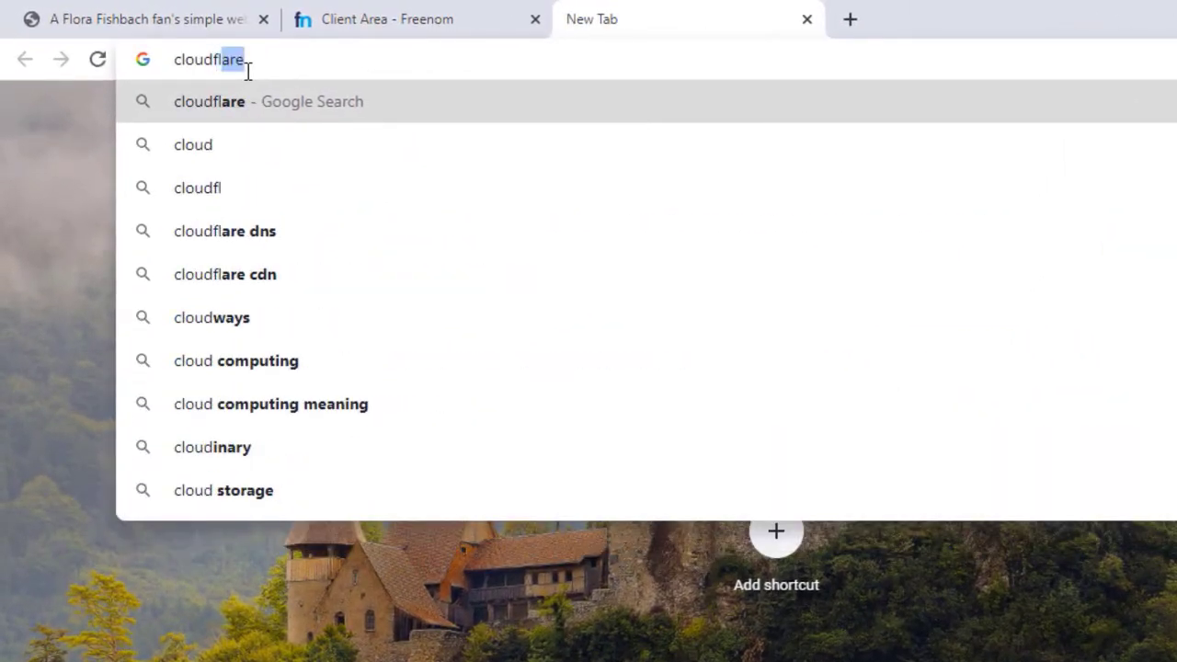
text(are.com)
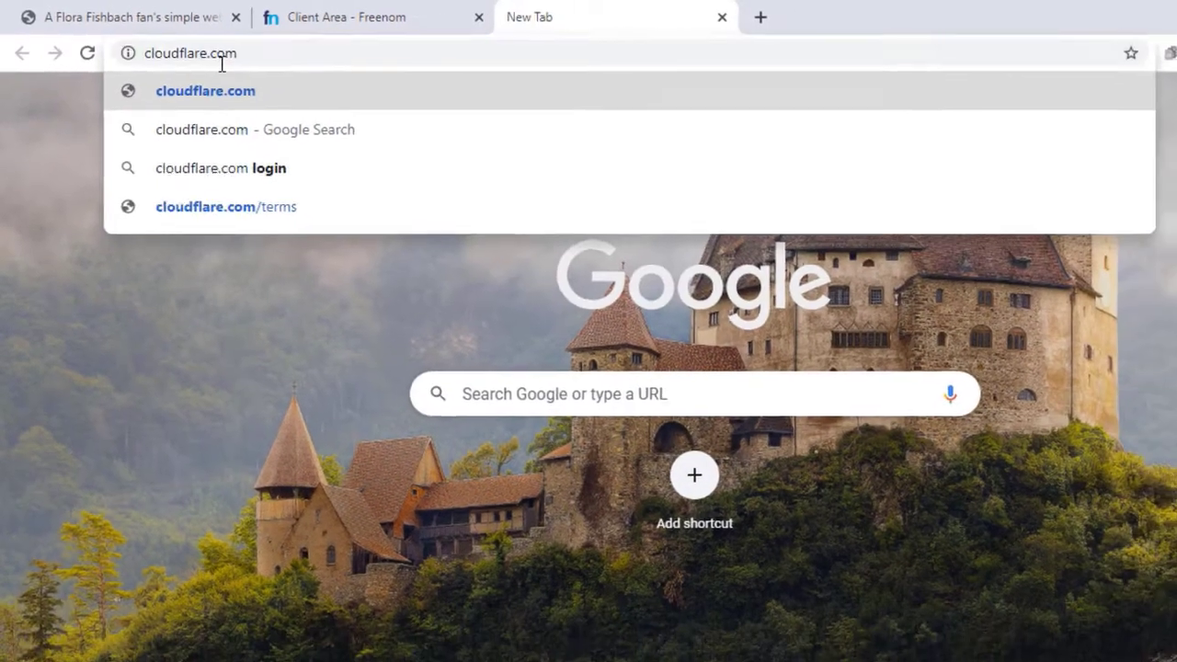
key(Return)
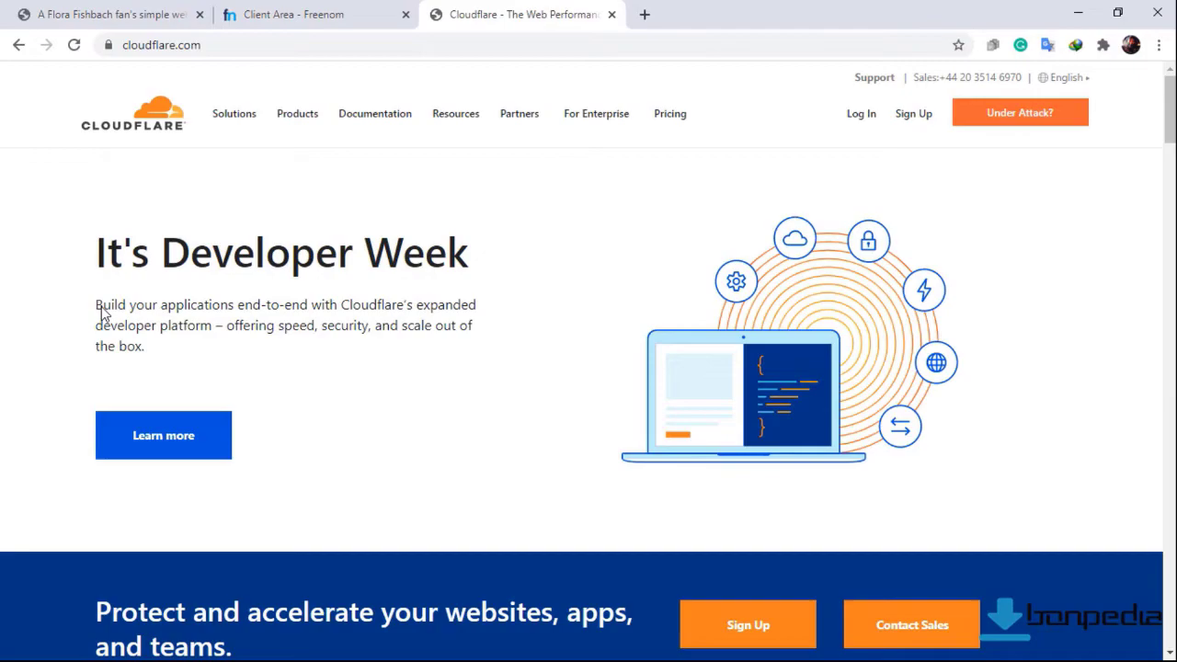
scroll(159, 316, down, 2)
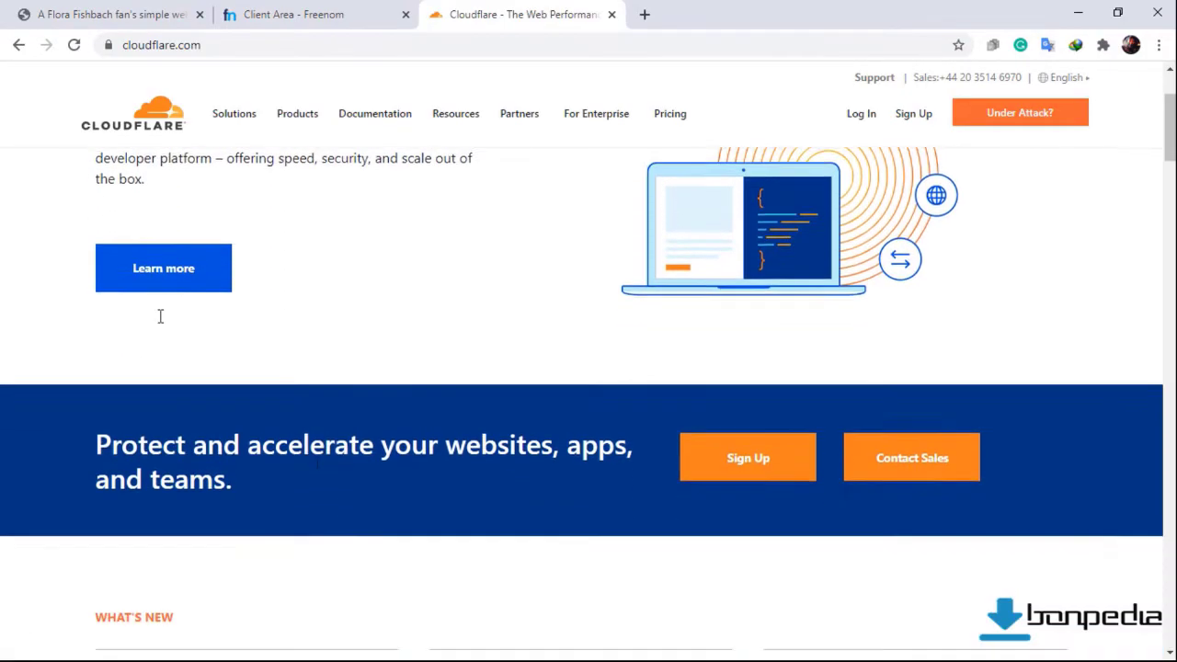
Sign up for Cloudflare with the account e-mail address and a strong password.
click(744, 480)
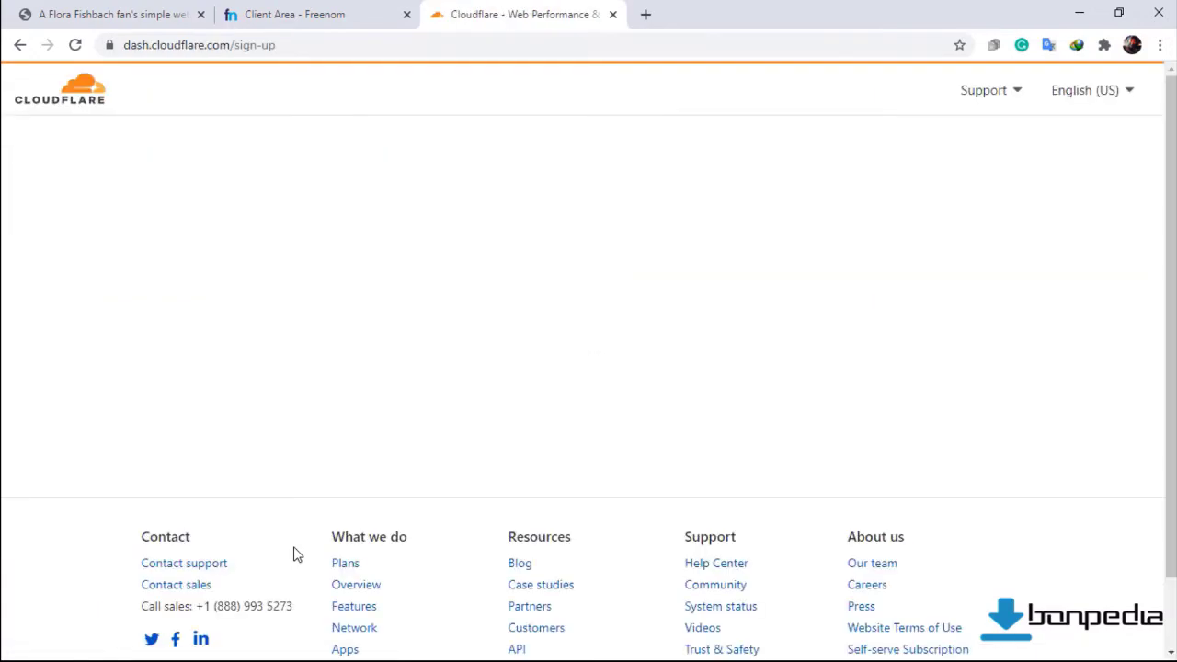
click(218, 247)
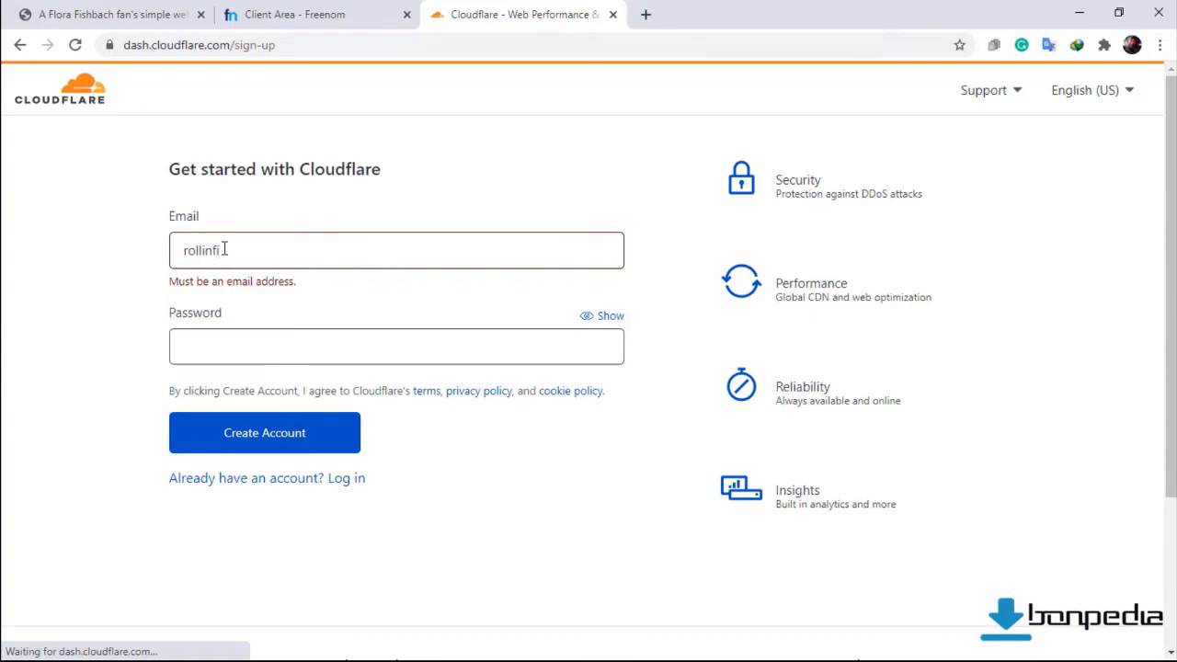
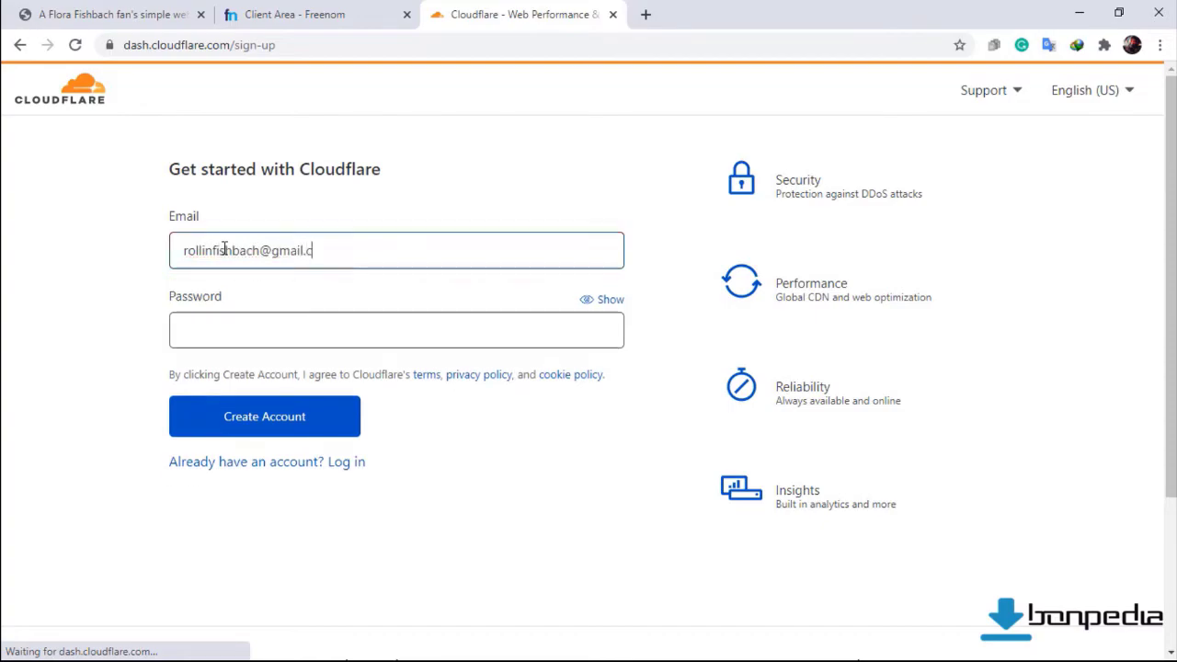
click(257, 328)
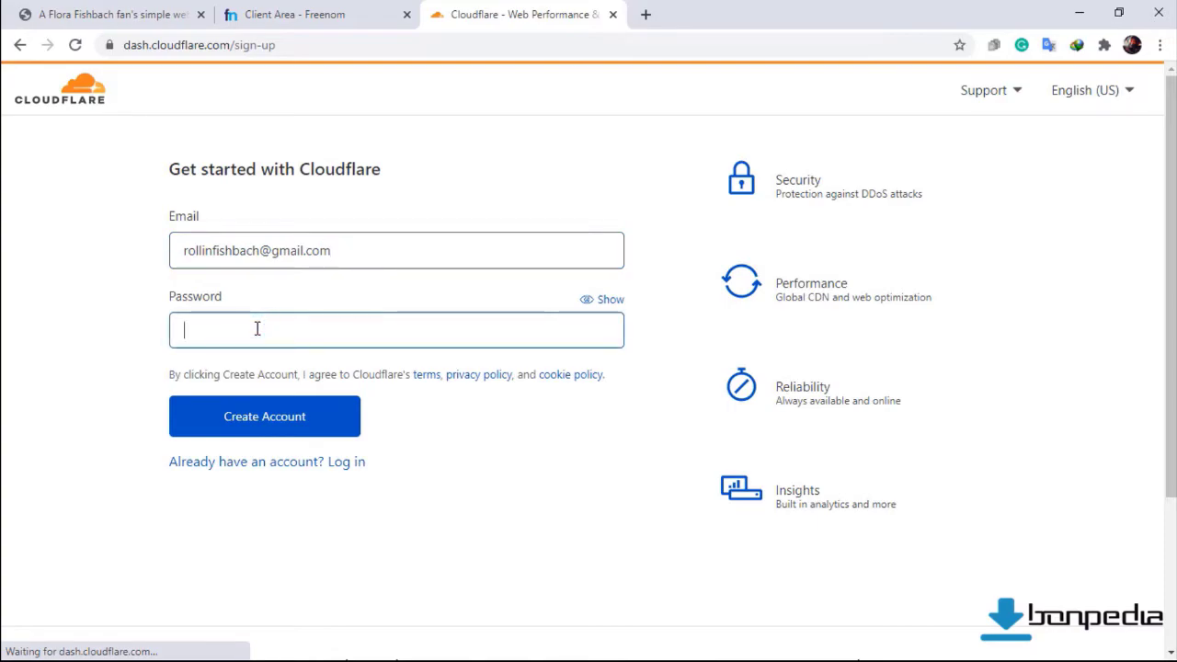
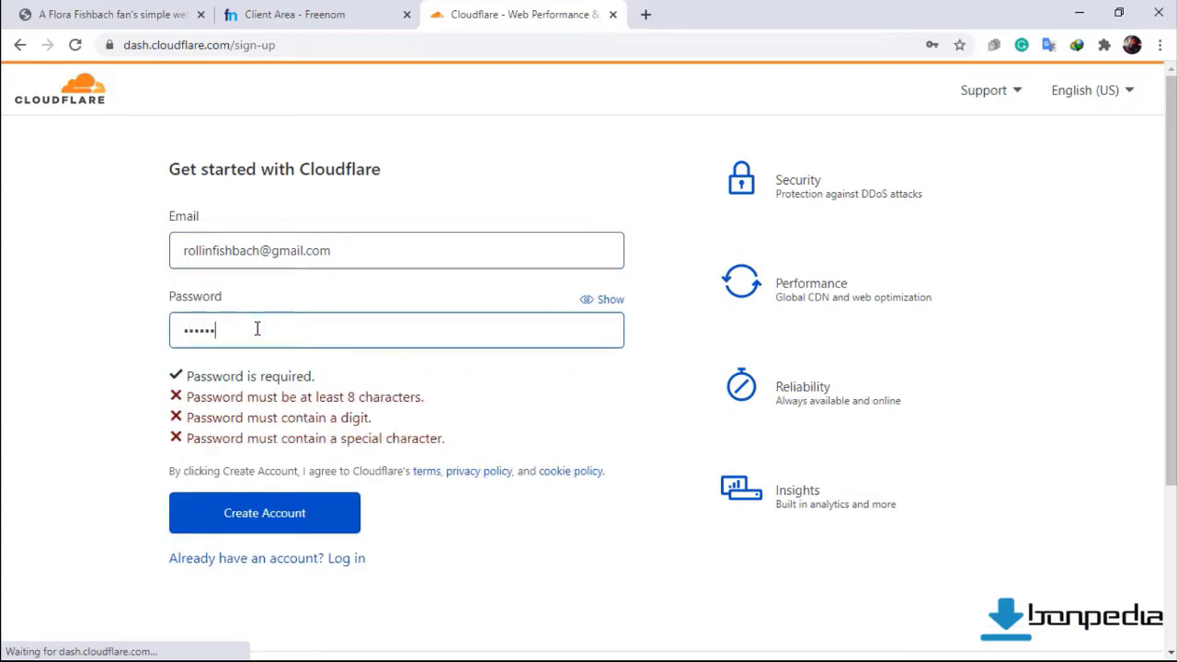
key(BackSpace)
key(BackSpace)
key(BackSpace)
key(BackSpace)
key(BackSpace)
key(BackSpace)
key(BackSpace)
key(BackSpace)
key(BackSpace)
key(BackSpace)
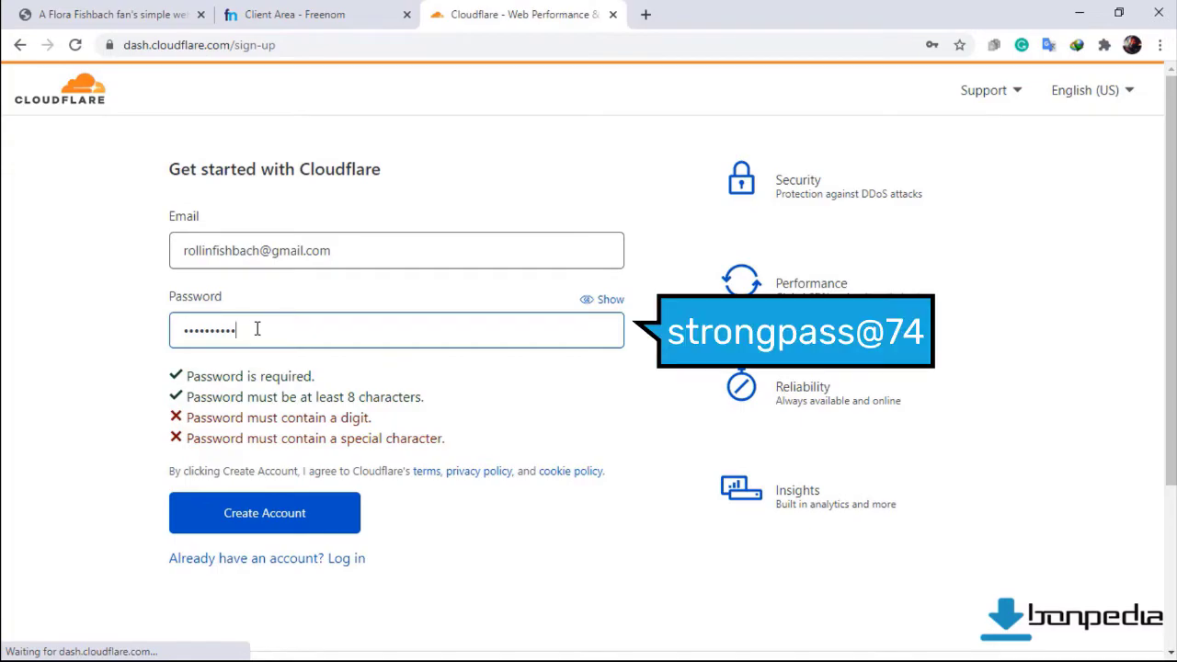
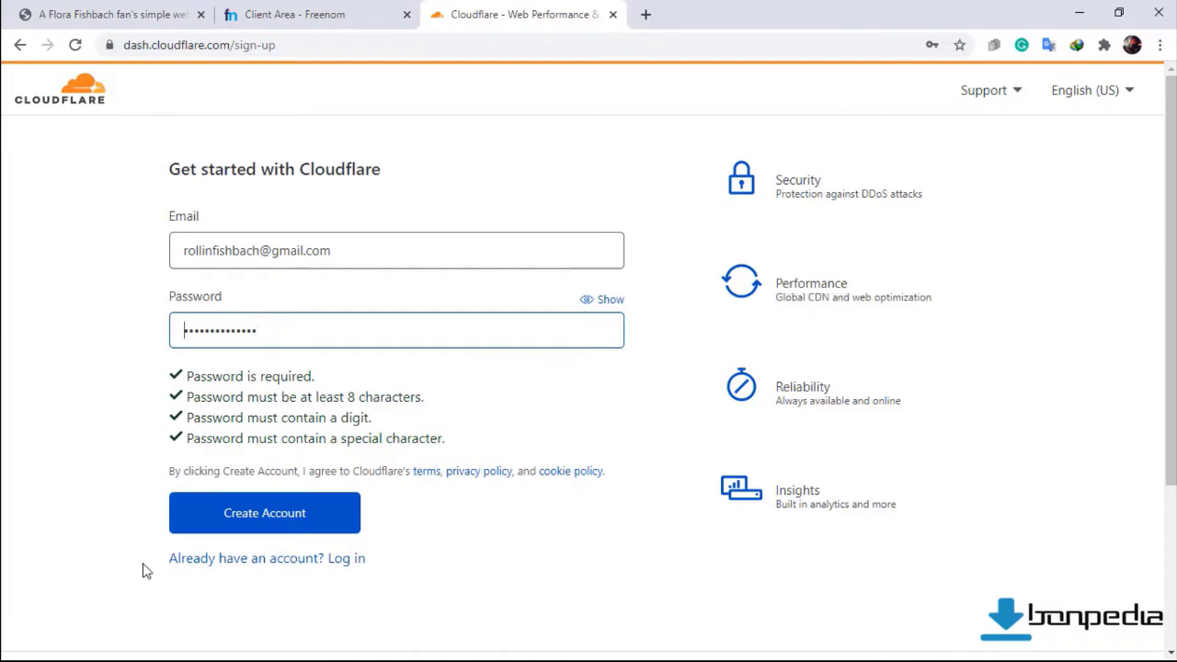
click(250, 520)
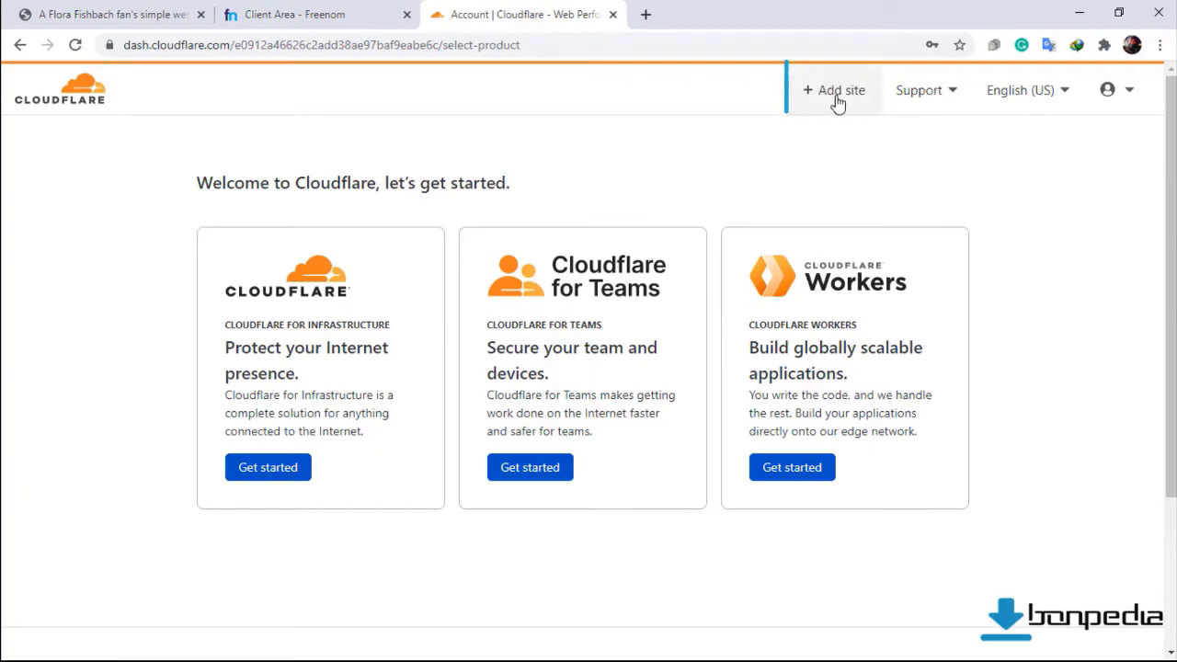
Add fishbach.tk as a Cloudflare site and select the Free plan.
click(830, 93)
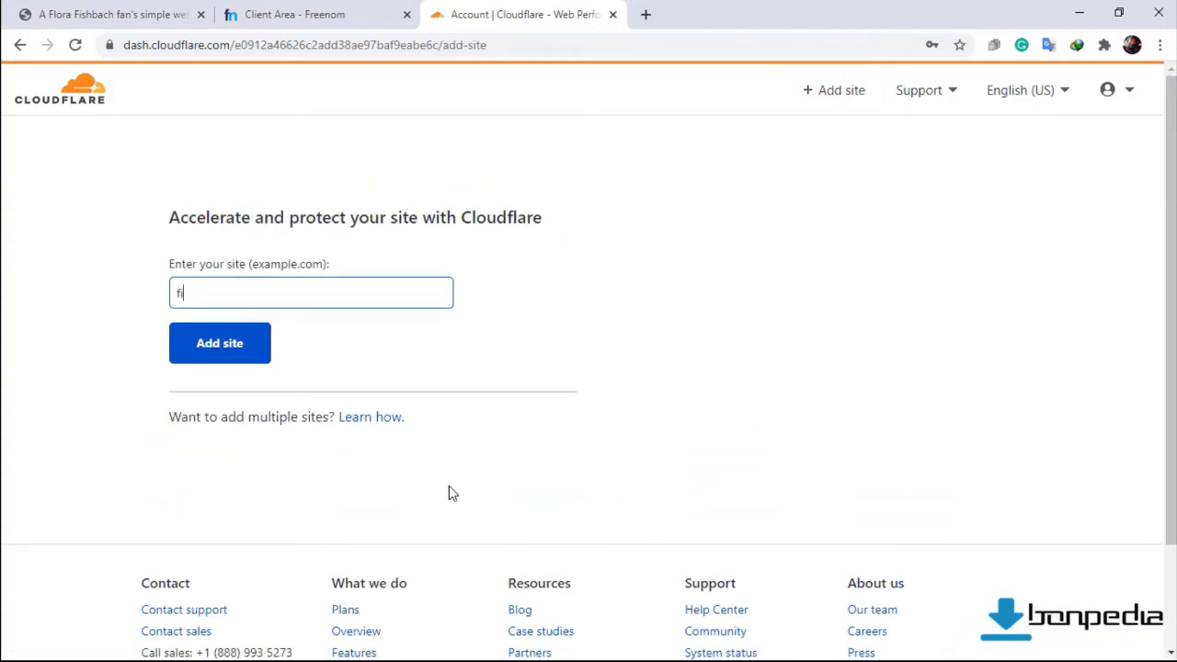
text(fishbach.tk)
key(Tab)
click(244, 354)
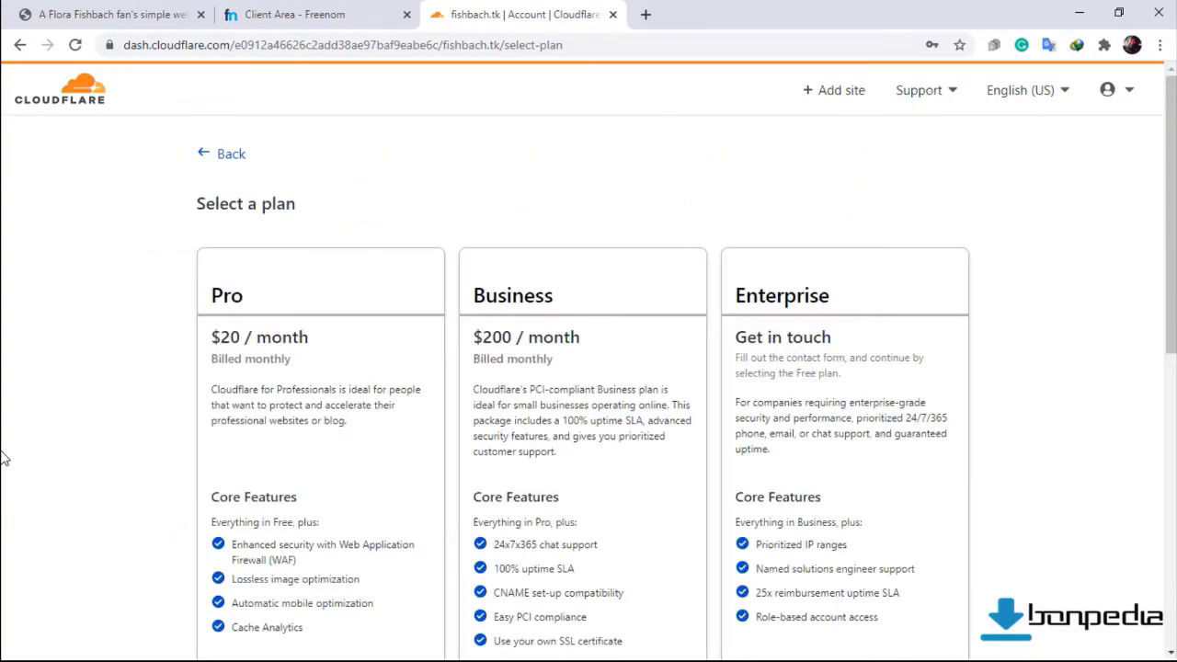
scroll(5, 458, down, 3)
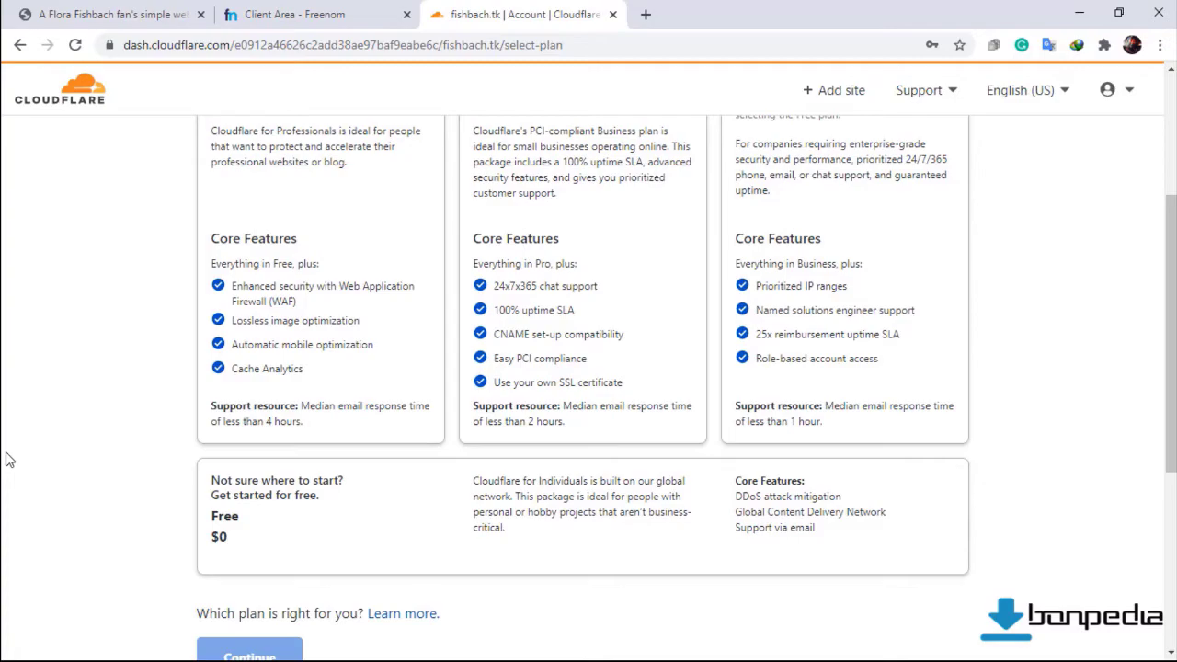
scroll(8, 458, down, 2)
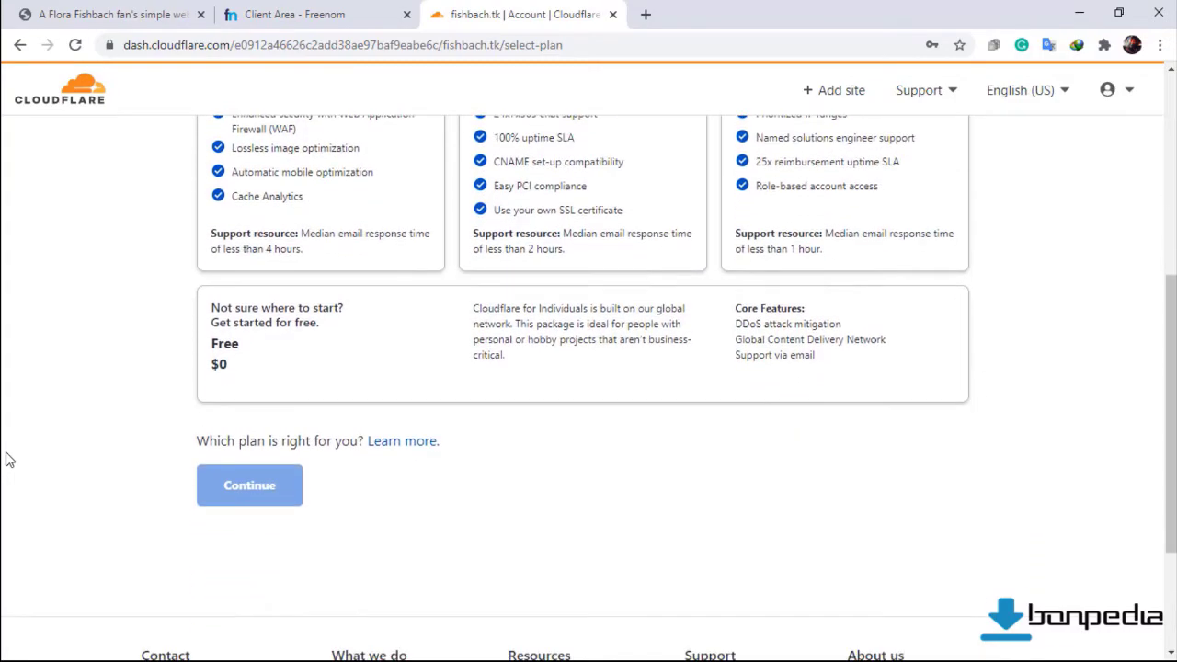
click(261, 387)
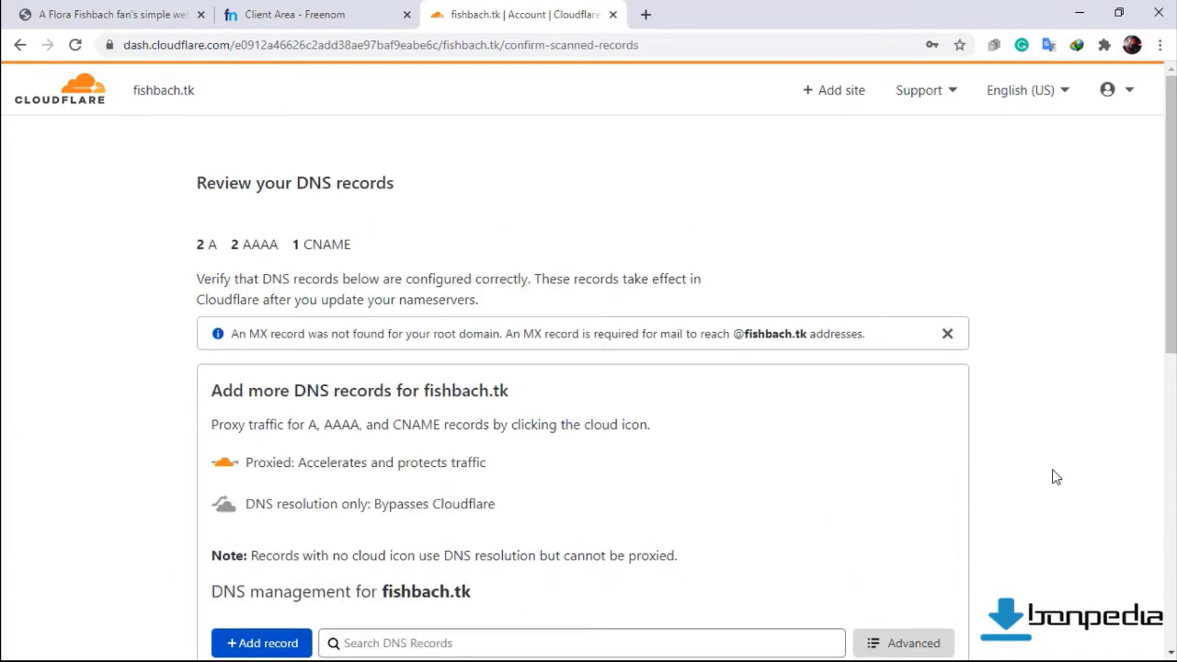
Accept the scanned DNS records and copy aragorn.ns.cloudflare.com to the clipboard.
scroll(1036, 475, down, 5)
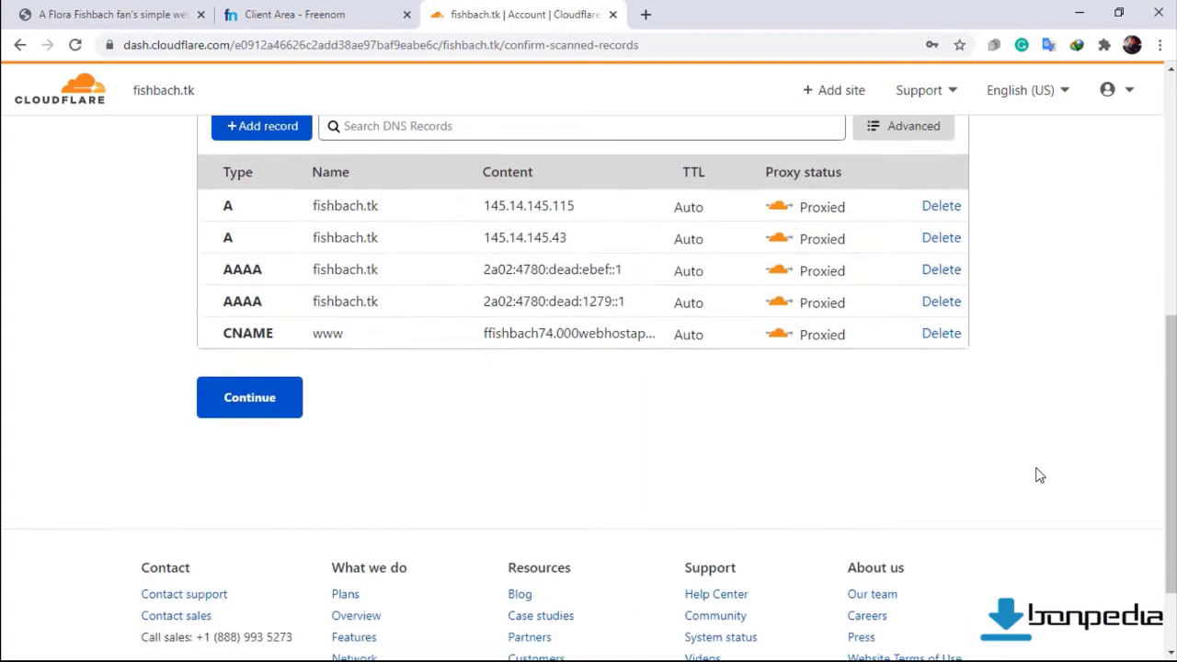
click(250, 401)
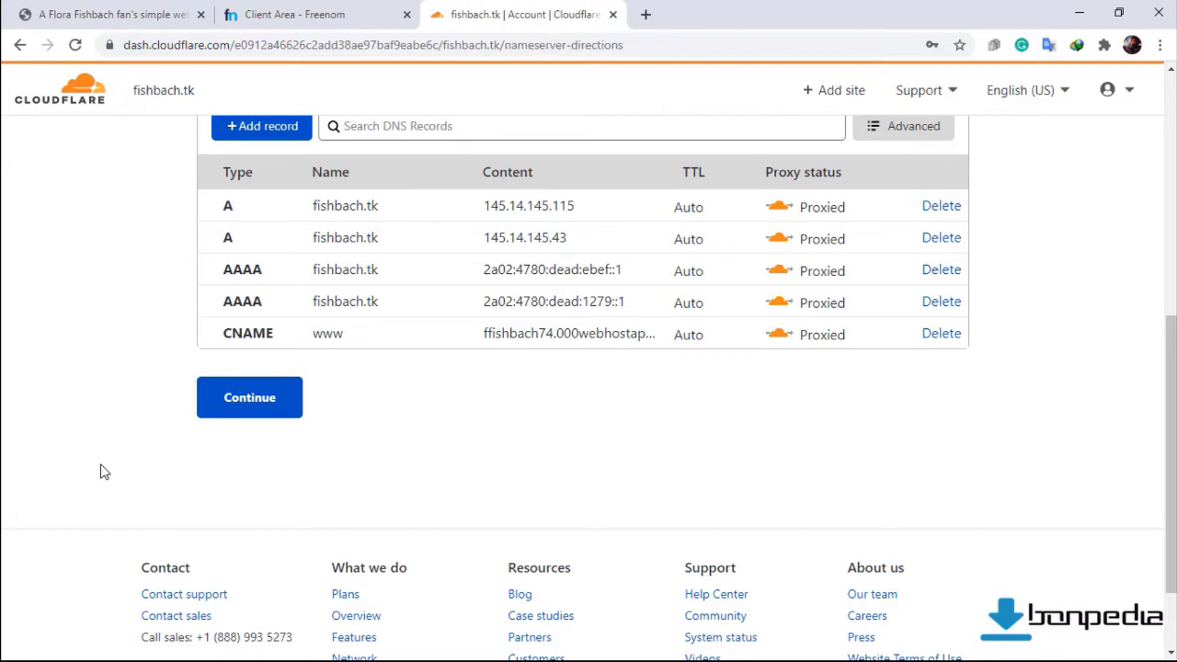
scroll(104, 471, down, 3)
scroll(104, 471, down, 1)
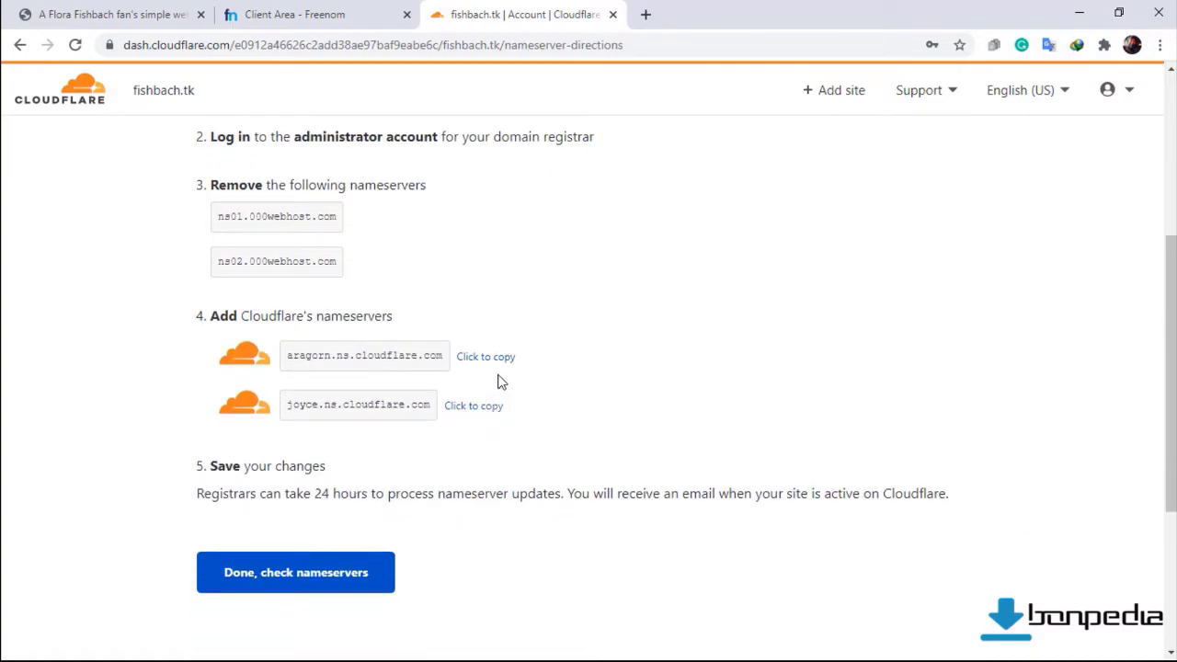
click(494, 363)
click(493, 363)
In Freenom's nameserver settings for fishbach.tk, replace Nameserver 1 with aragorn.ns.cloudflare.com.
click(288, 10)
click(392, 240)
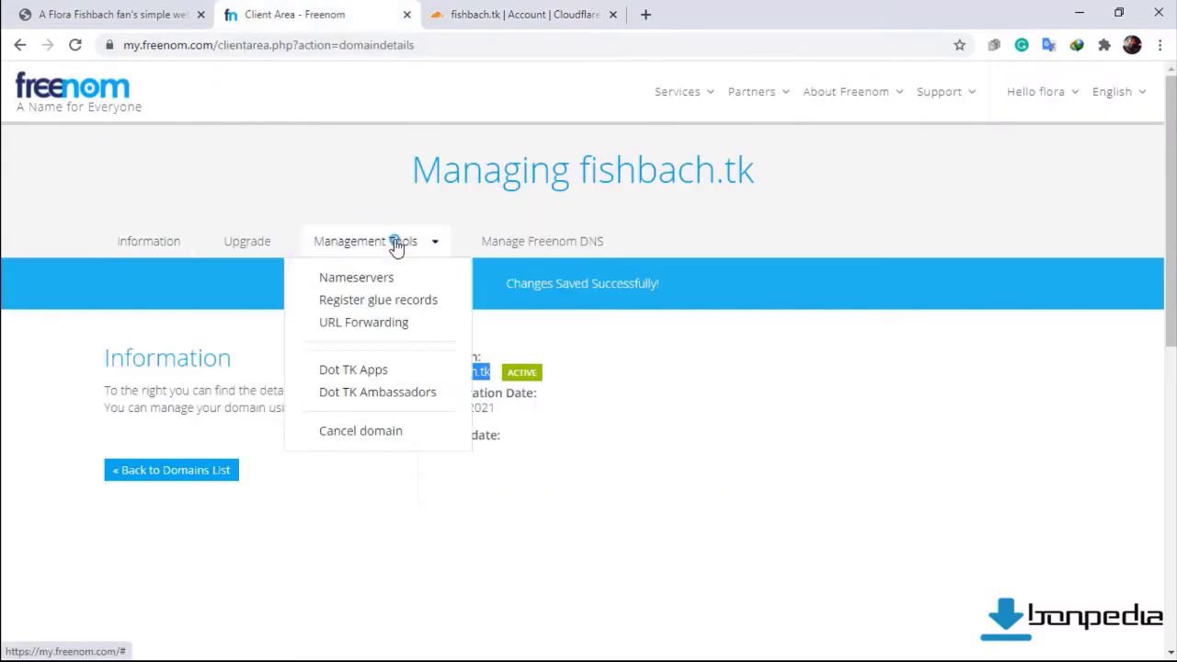
click(384, 284)
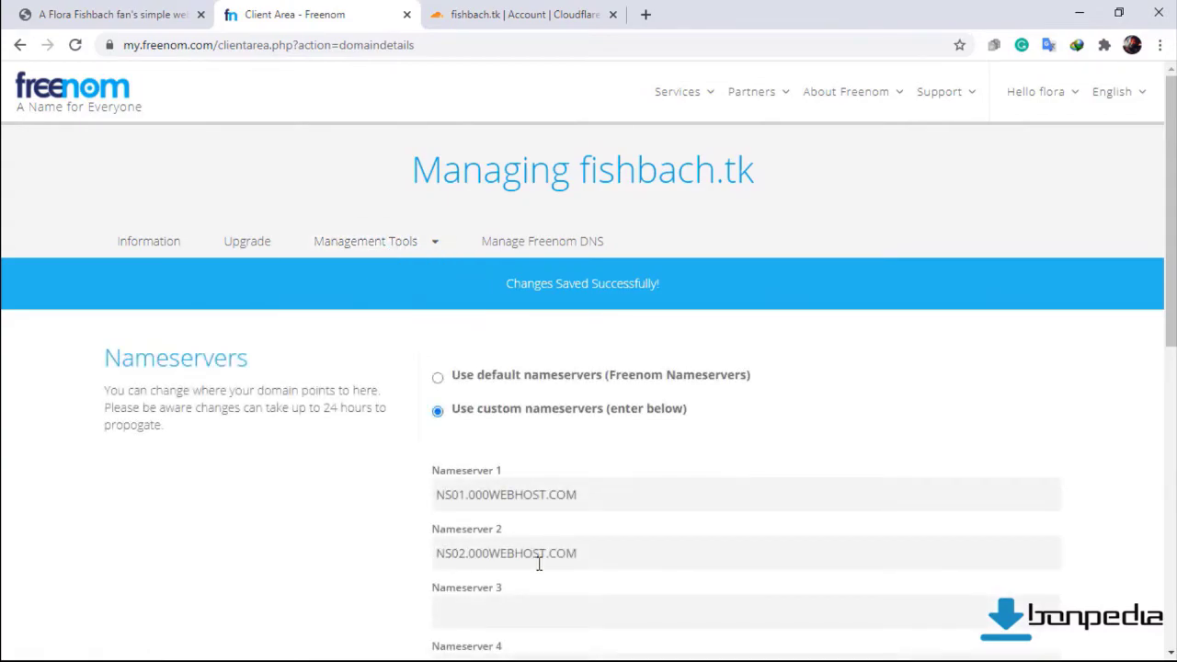
scroll(557, 543, down, 2)
drag(591, 323, 395, 327)
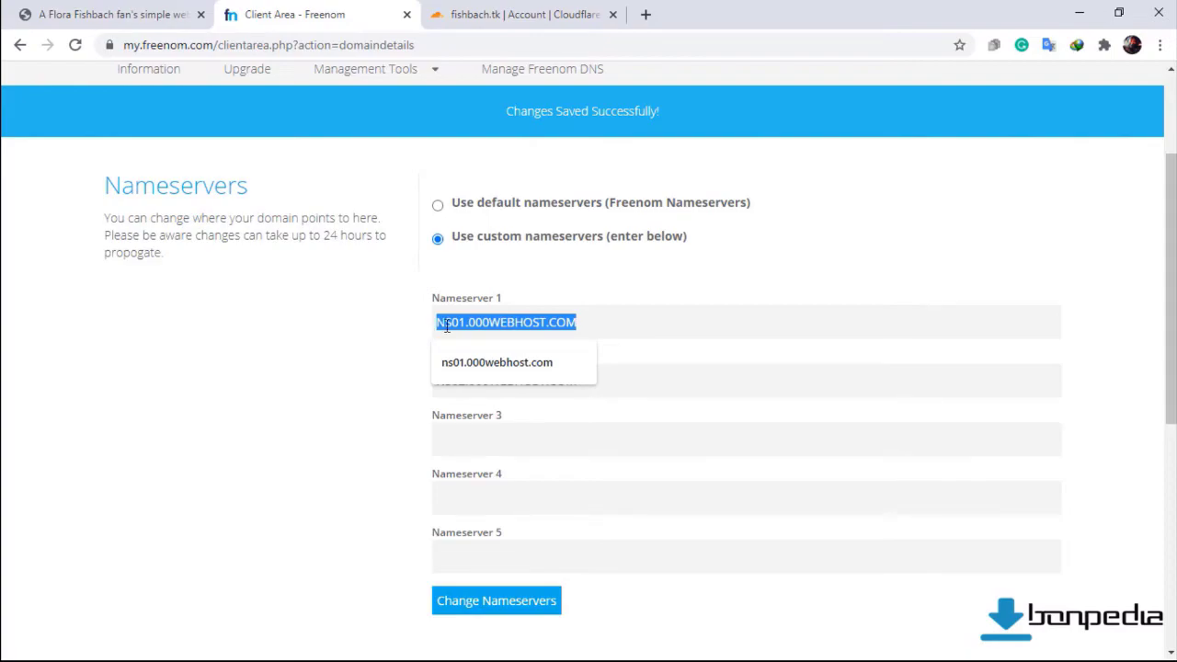
key(ctrl+v)
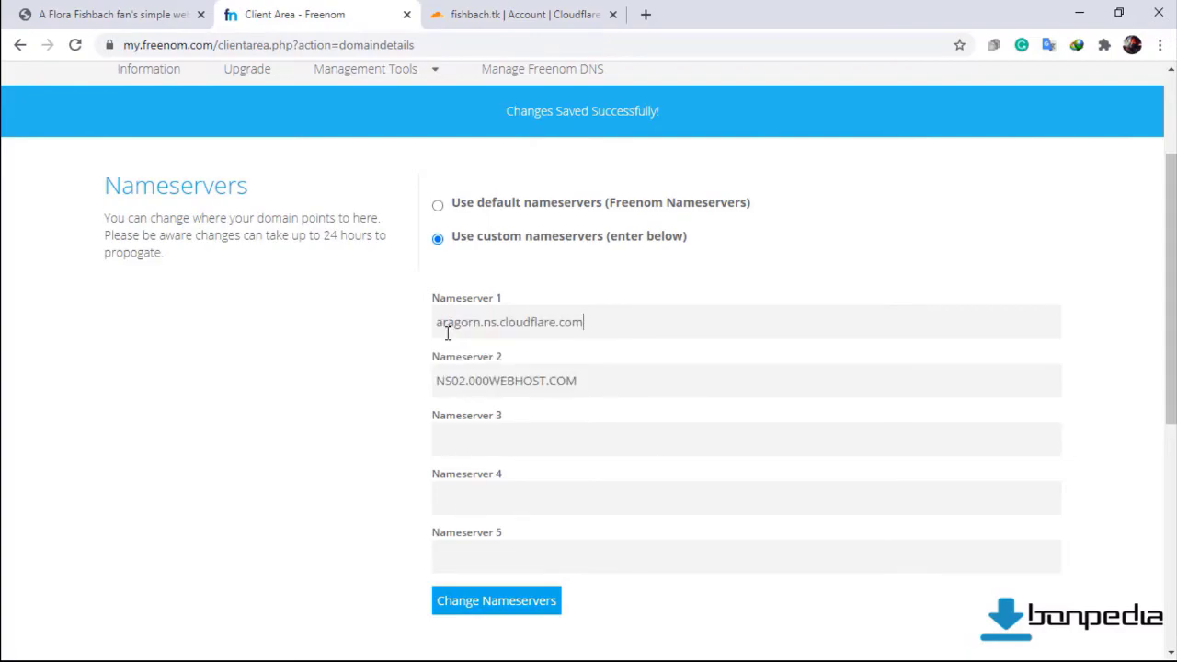
Copy joyce.ns.cloudflare.com from Cloudflare, paste it as Nameserver 2, and save.
click(513, 12)
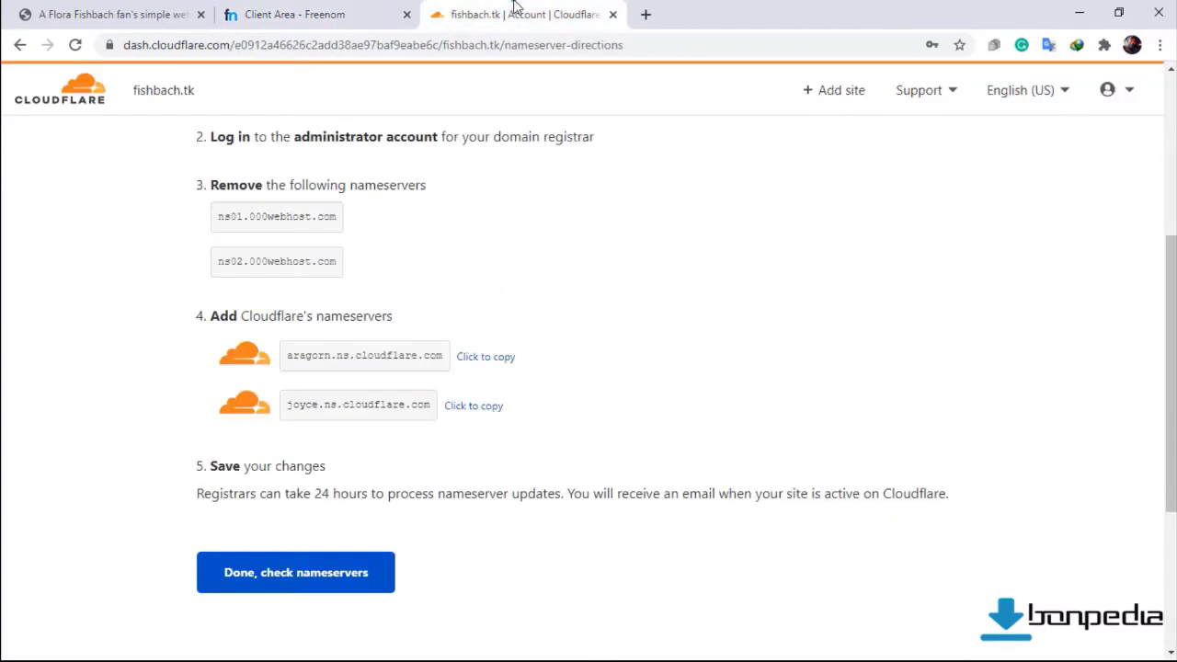
click(494, 410)
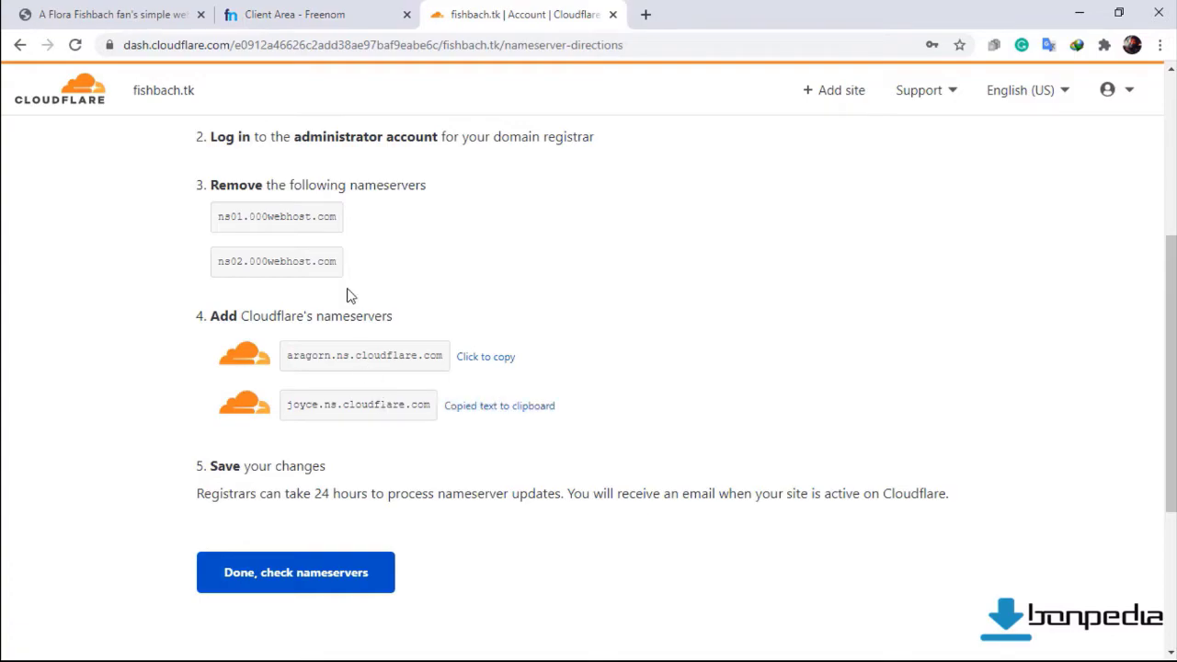
click(340, 18)
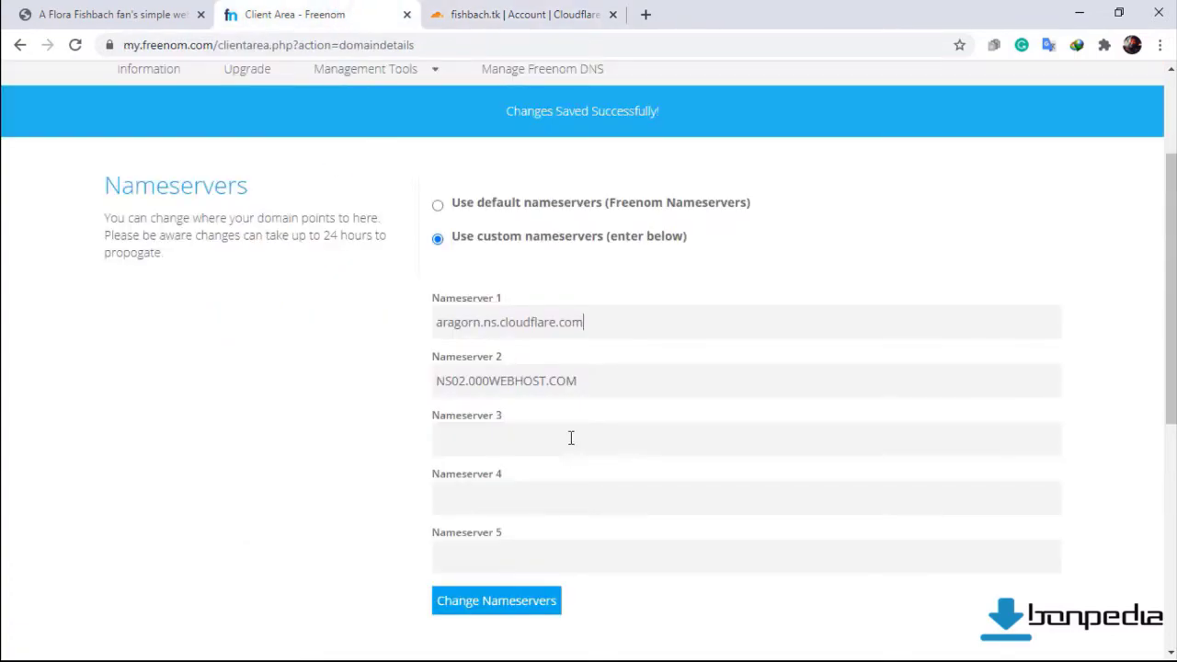
double_click(588, 383)
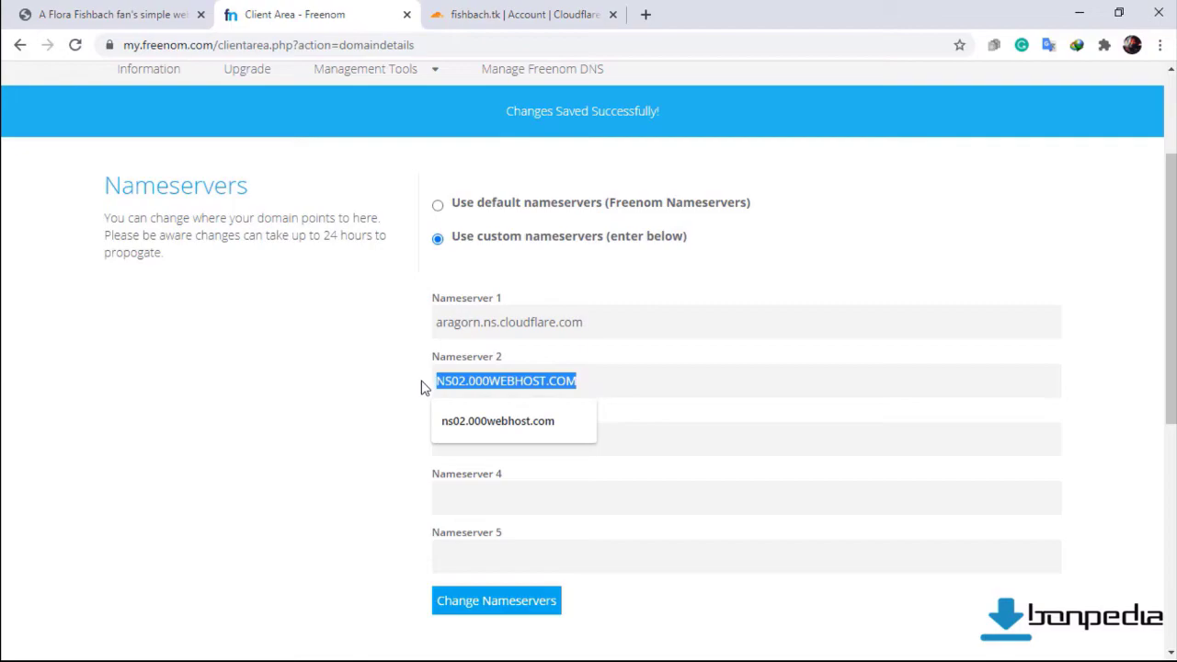
key(ctrl+v)
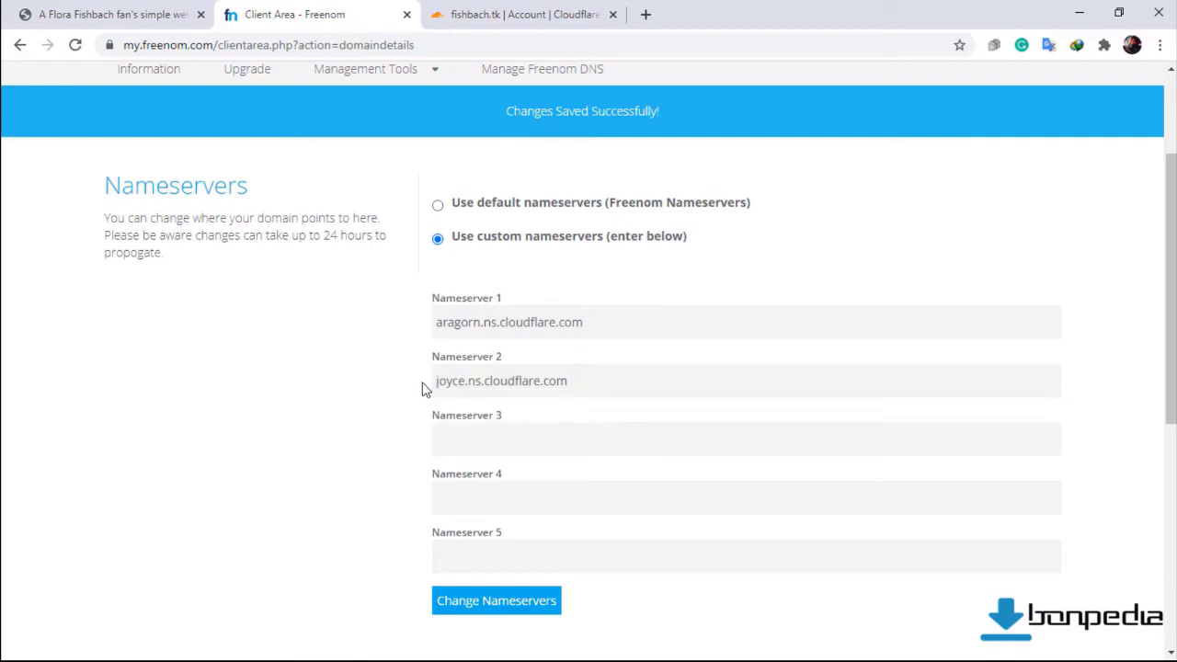
scroll(448, 420, down, 2)
click(468, 434)
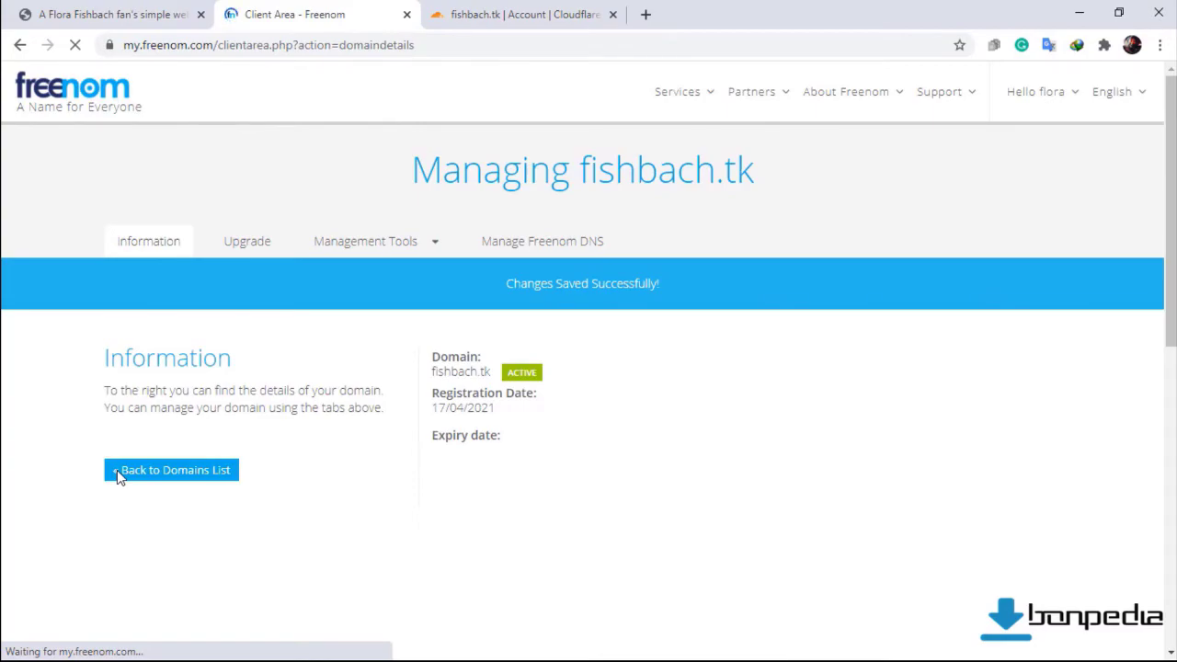
Confirm the nameserver change in Cloudflare and keep Automatic HTTPS Rewrites on in the Quick Start Guide.
click(479, 7)
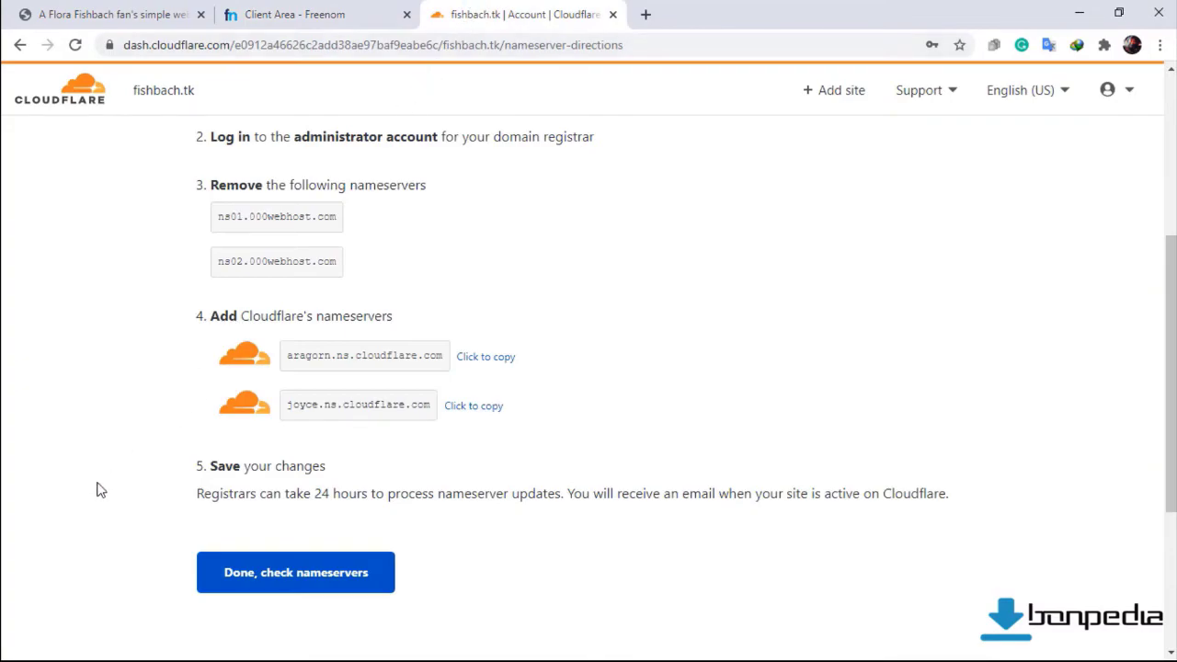
click(246, 577)
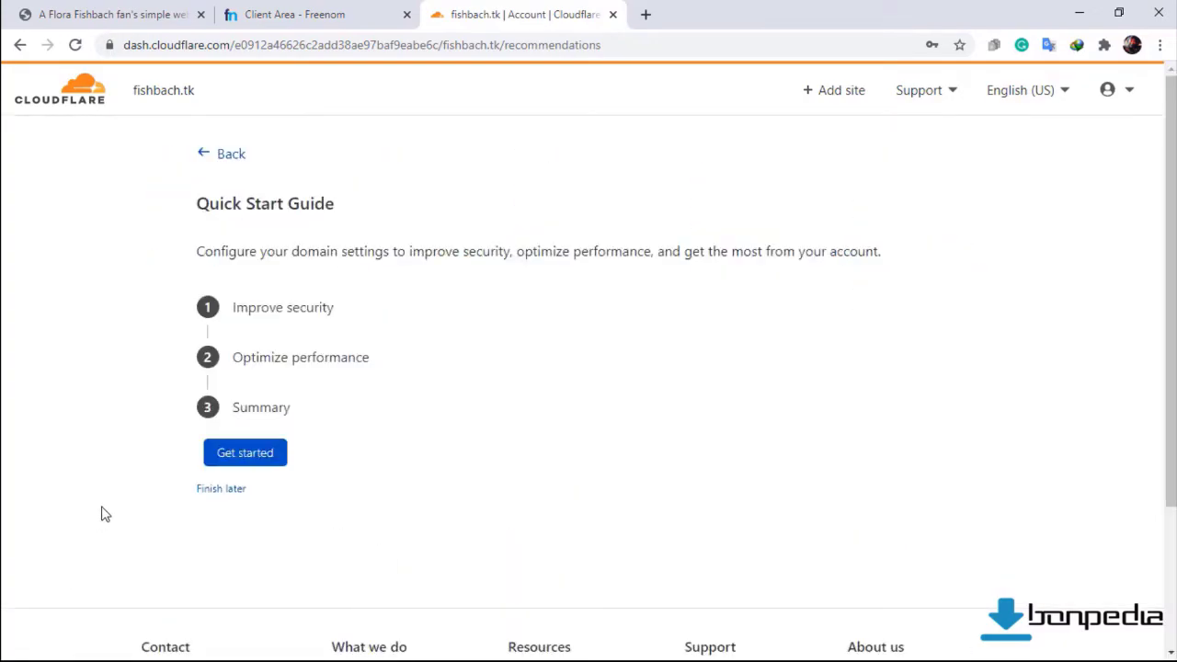
click(234, 462)
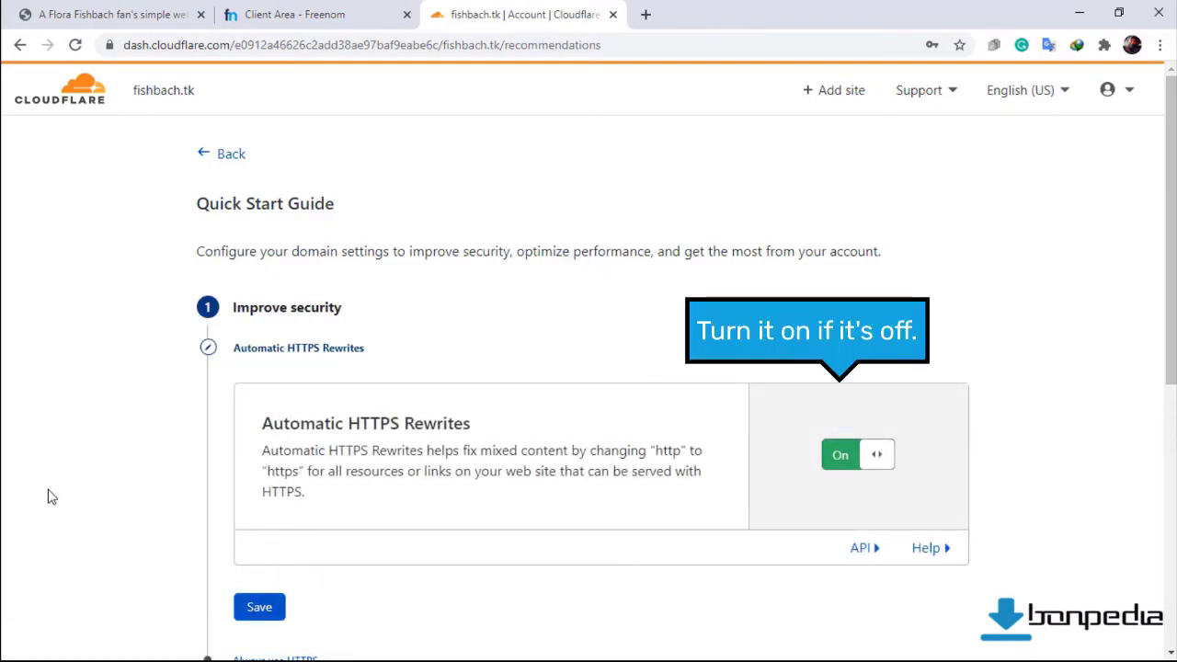
scroll(52, 496, down, 2)
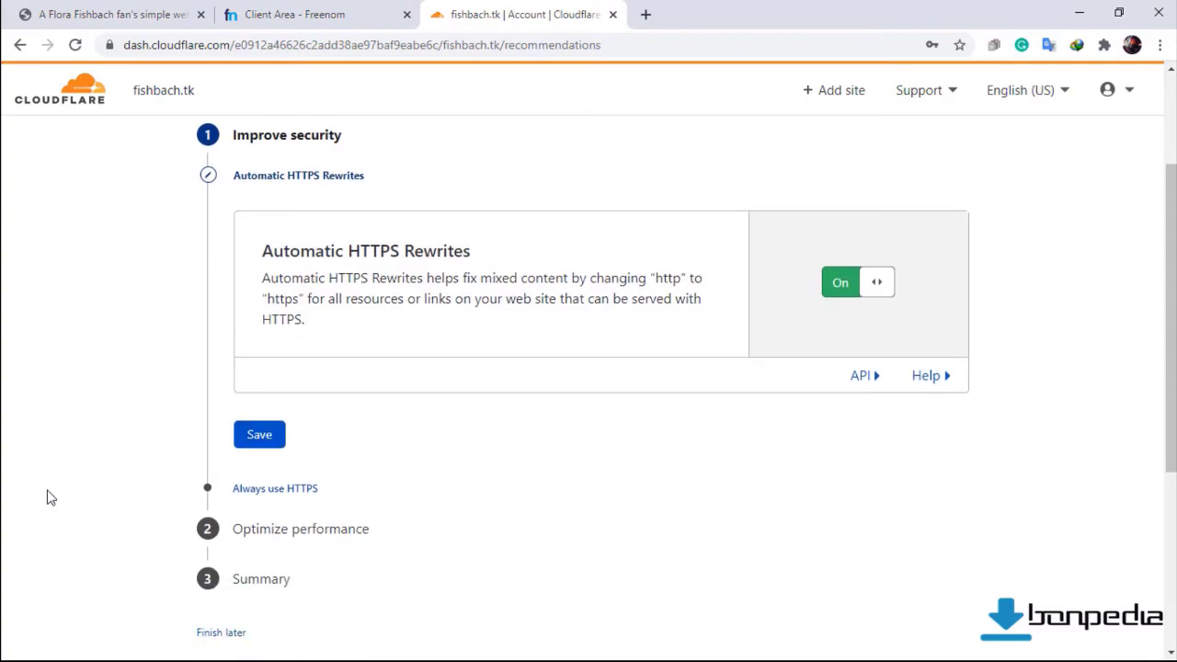
scroll(52, 497, up, 1)
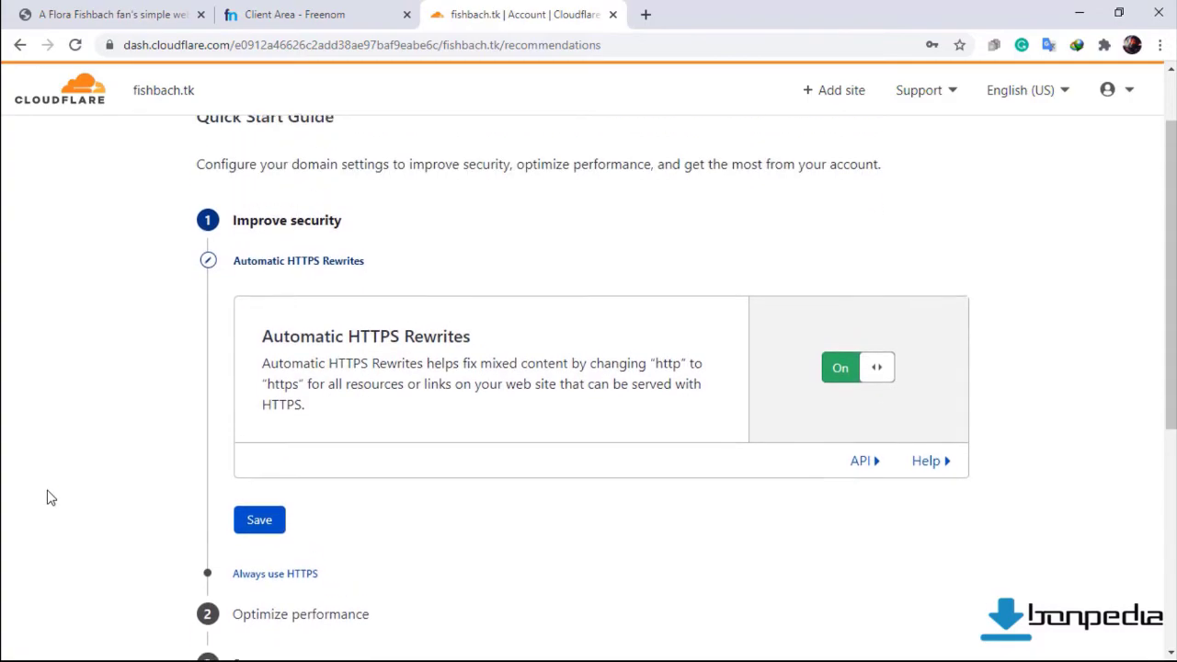
scroll(51, 497, down, 1)
click(262, 437)
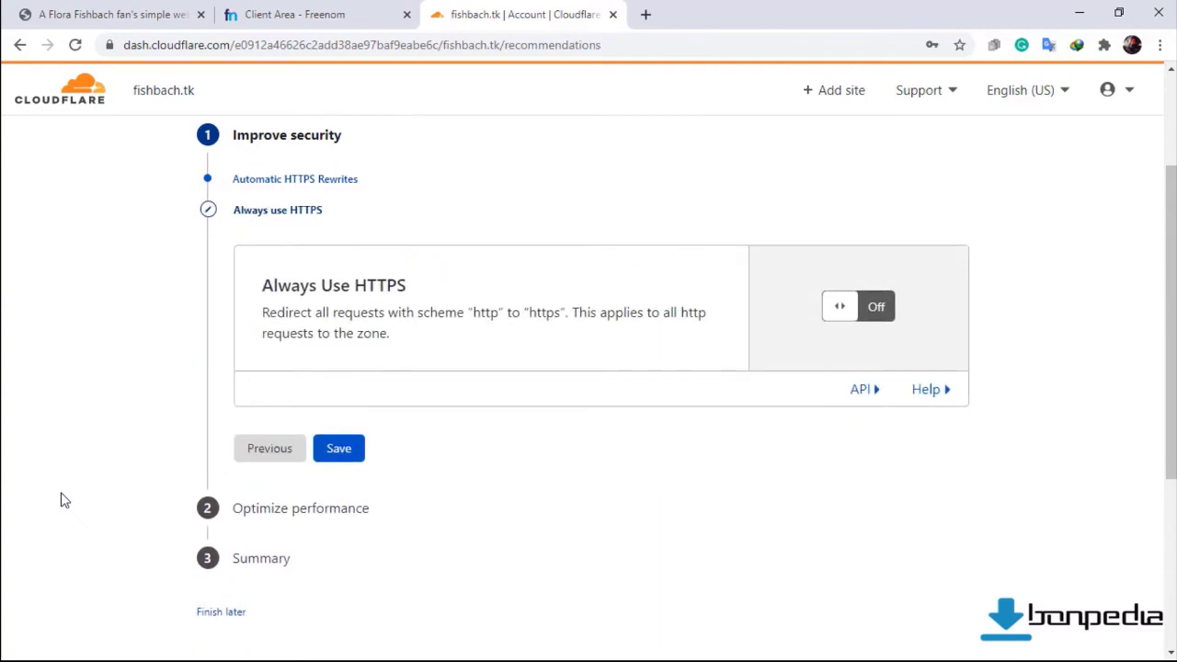
Save Always Use HTTPS as On, skip to the Summary, and finish the guide.
click(881, 312)
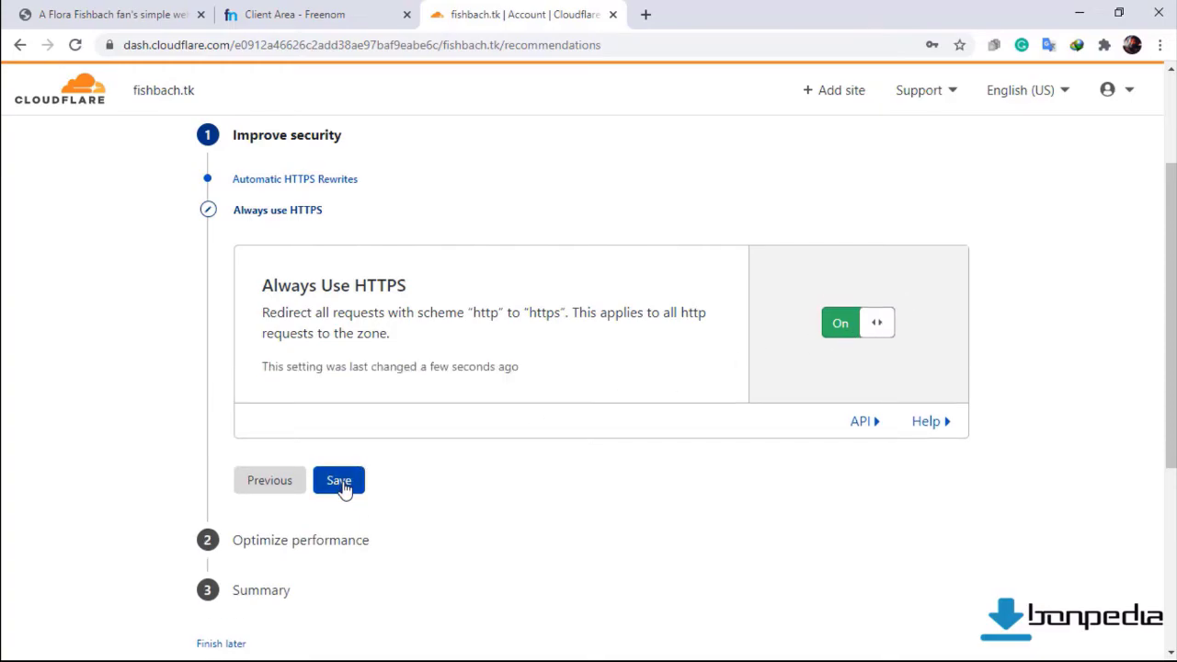
click(340, 483)
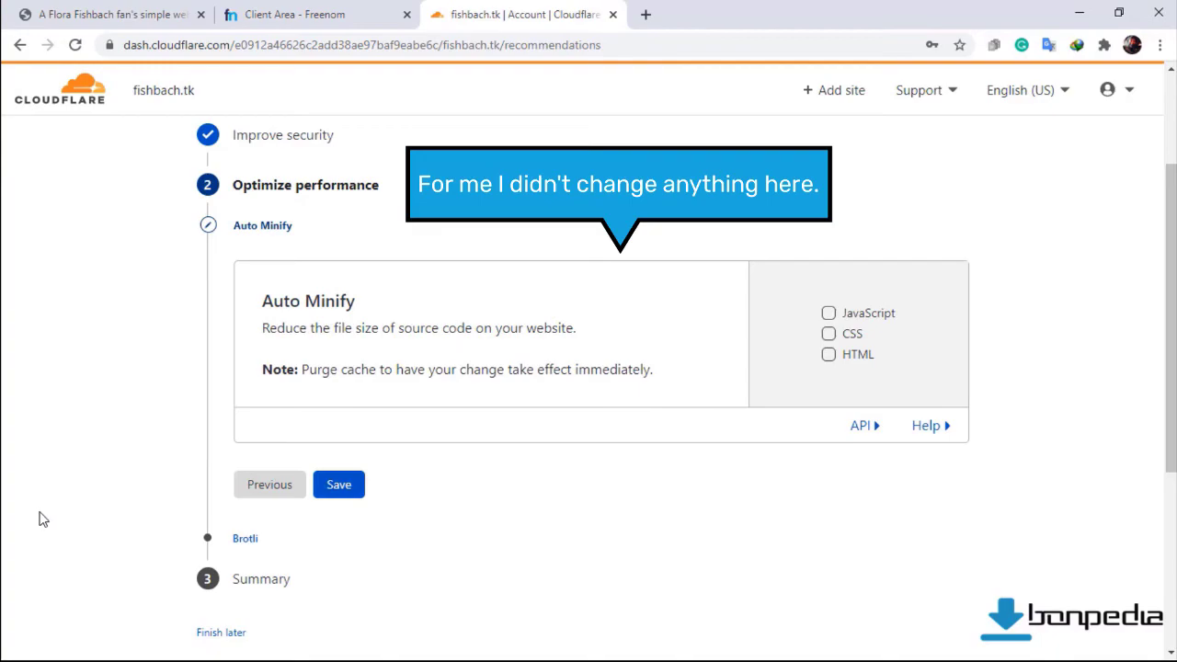
scroll(41, 519, down, 1)
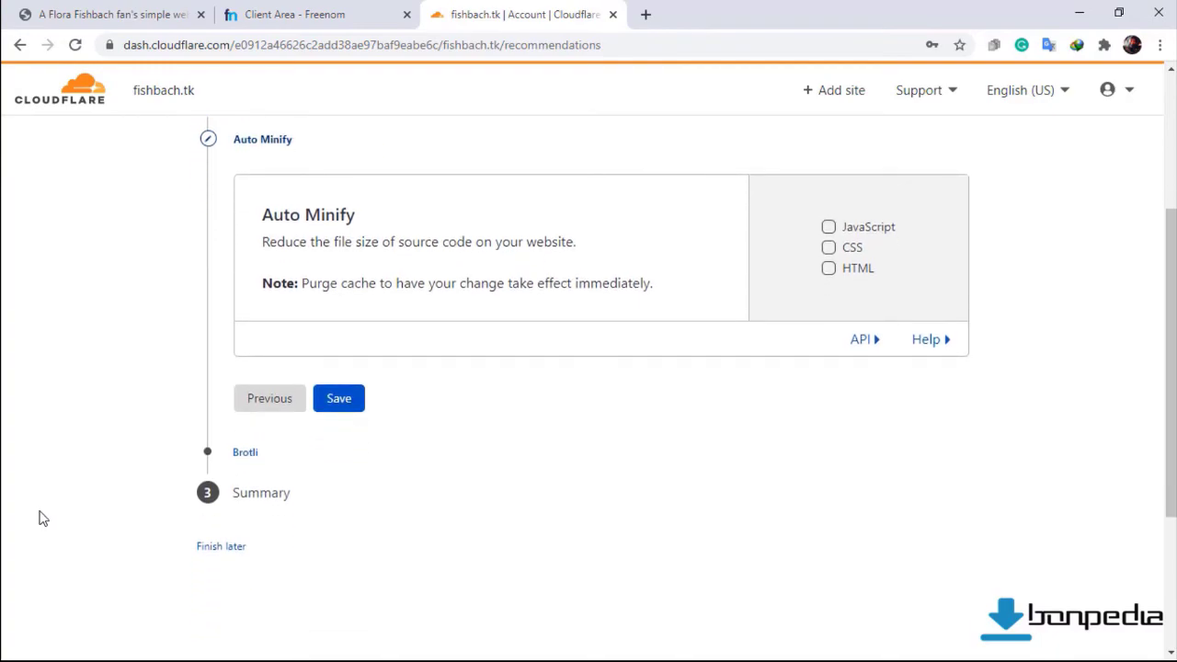
click(251, 501)
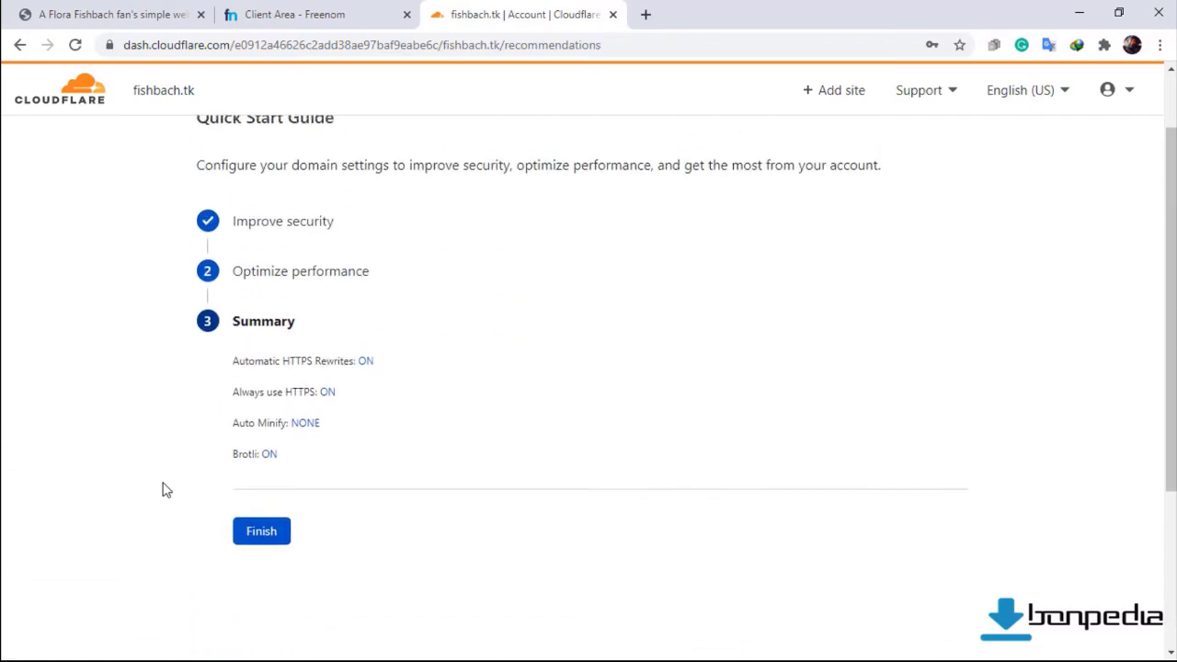
click(259, 533)
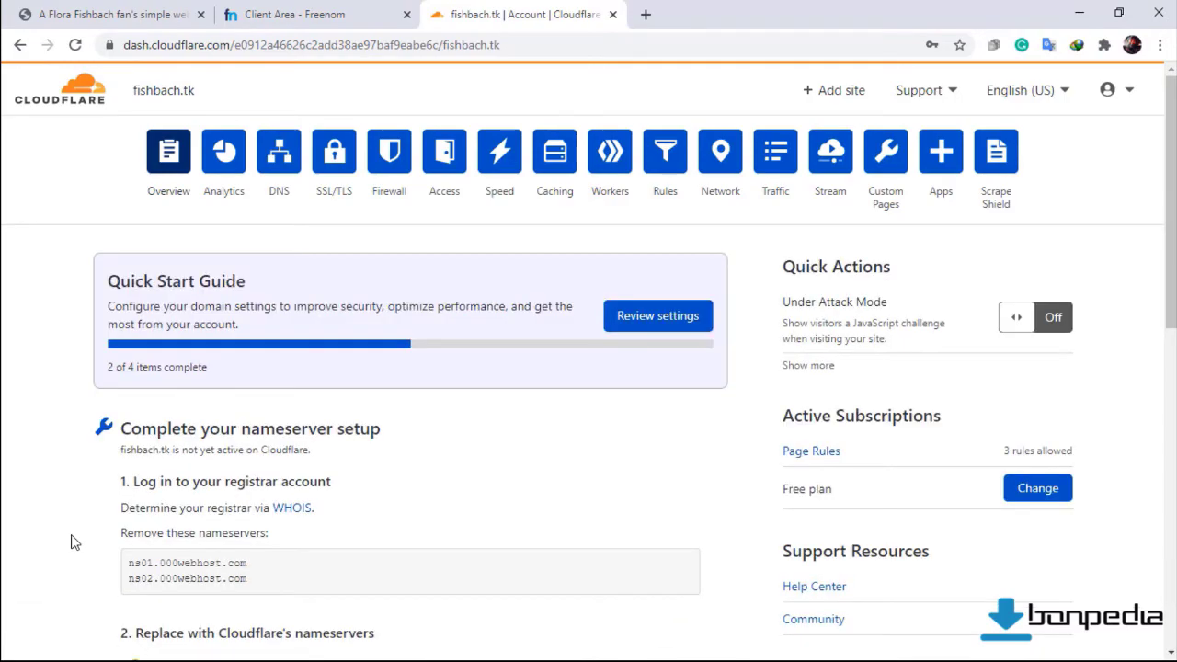
Scroll the fishbach.tk Overview page while waiting for Cloudflare to confirm it is protecting the site.
scroll(3, 356, down, 3)
scroll(2, 356, down, 3)
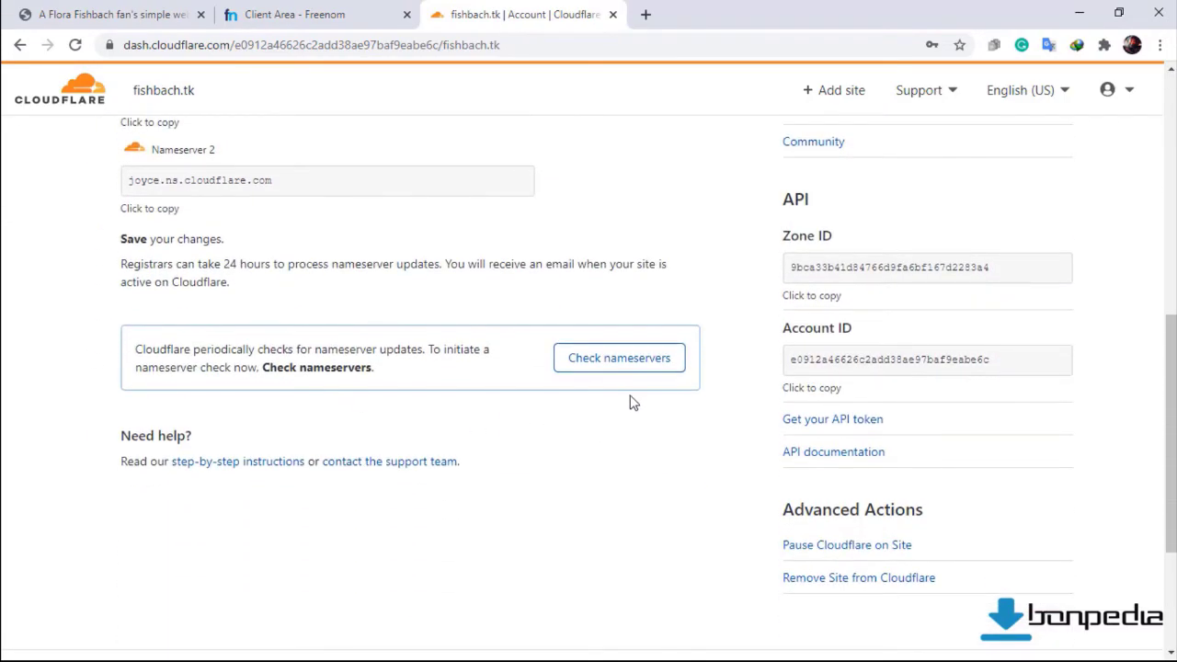
scroll(2, 450, up, 4)
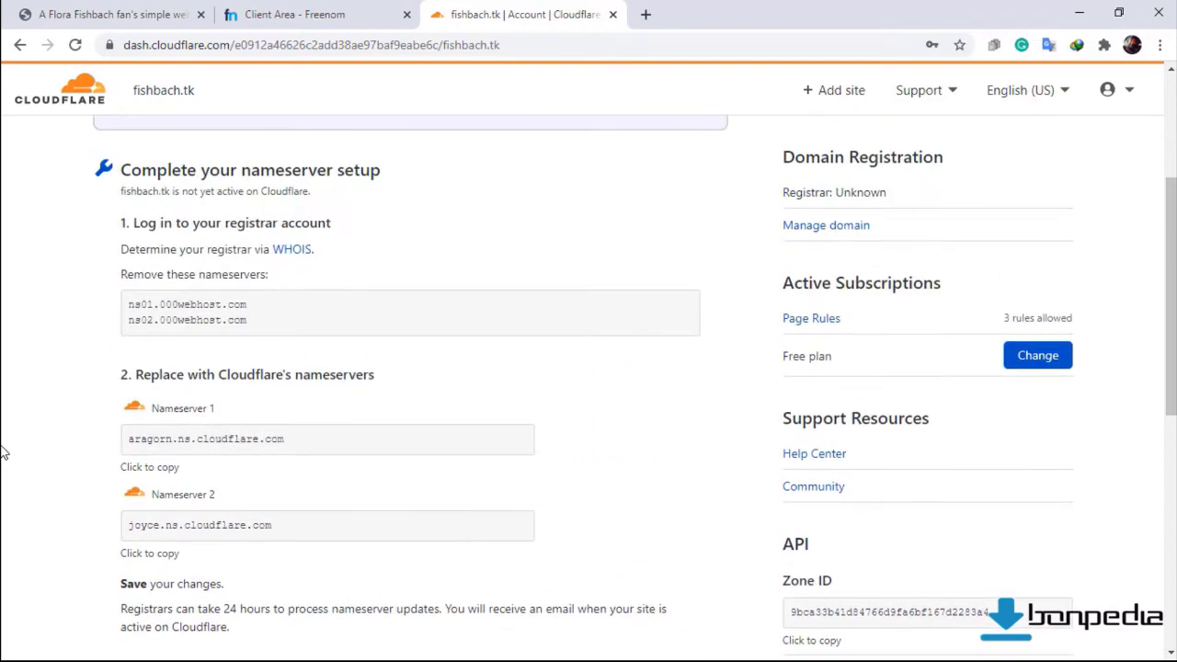
scroll(2, 450, up, 3)
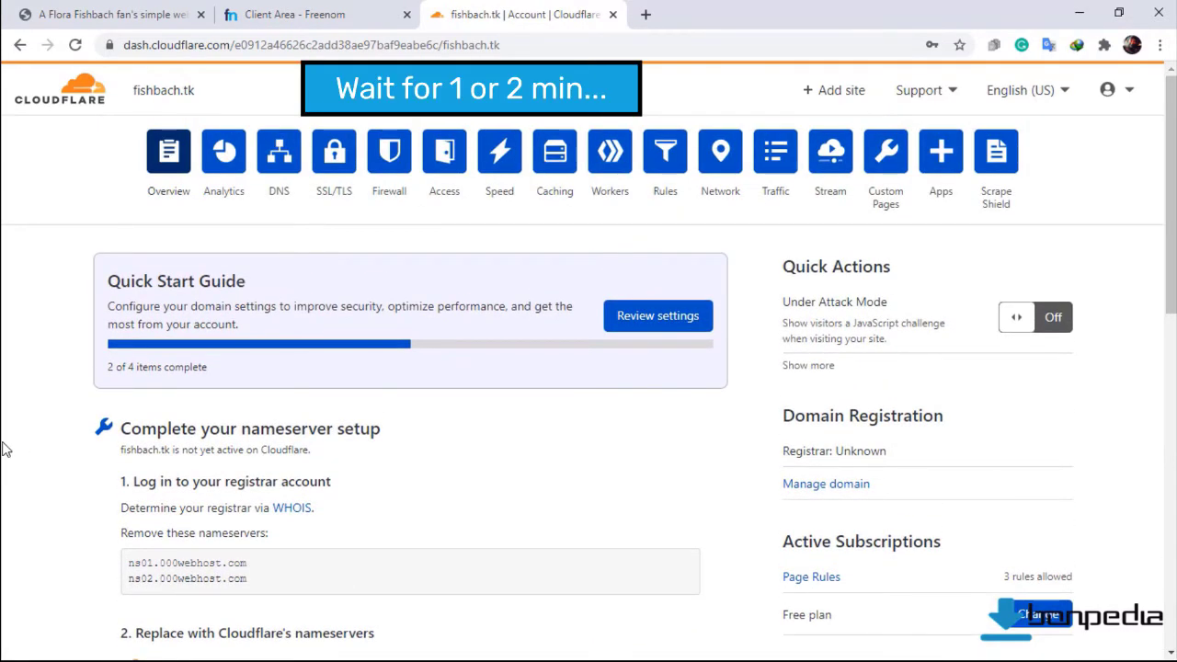
scroll(3, 449, down, 8)
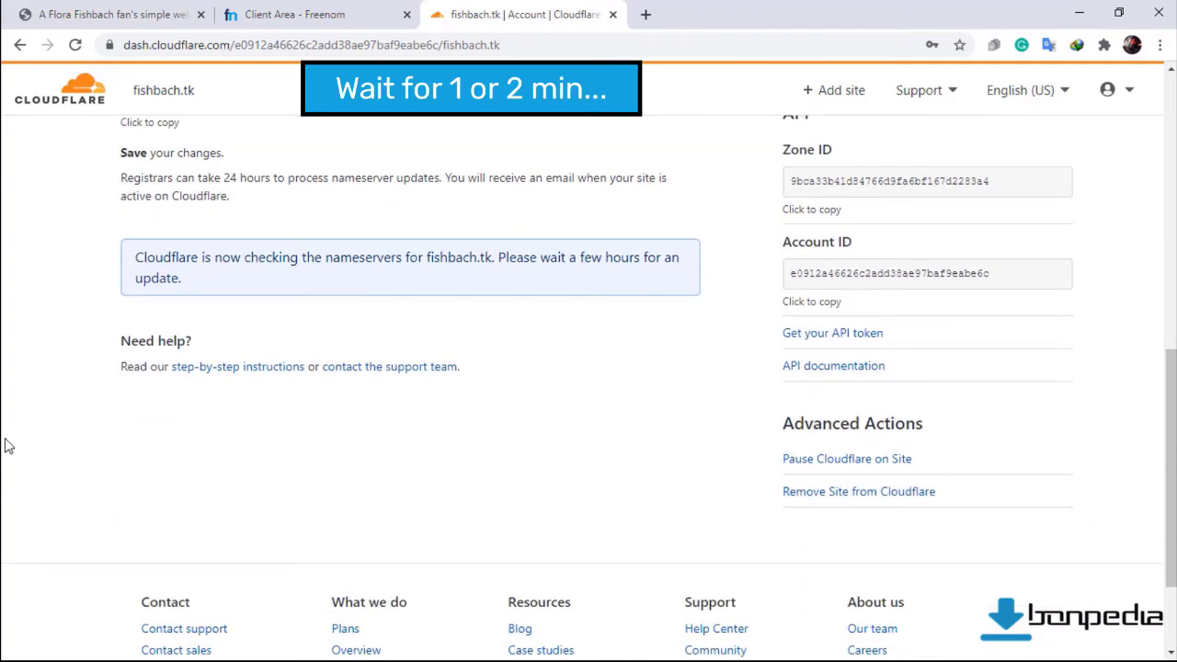
scroll(7, 446, up, 8)
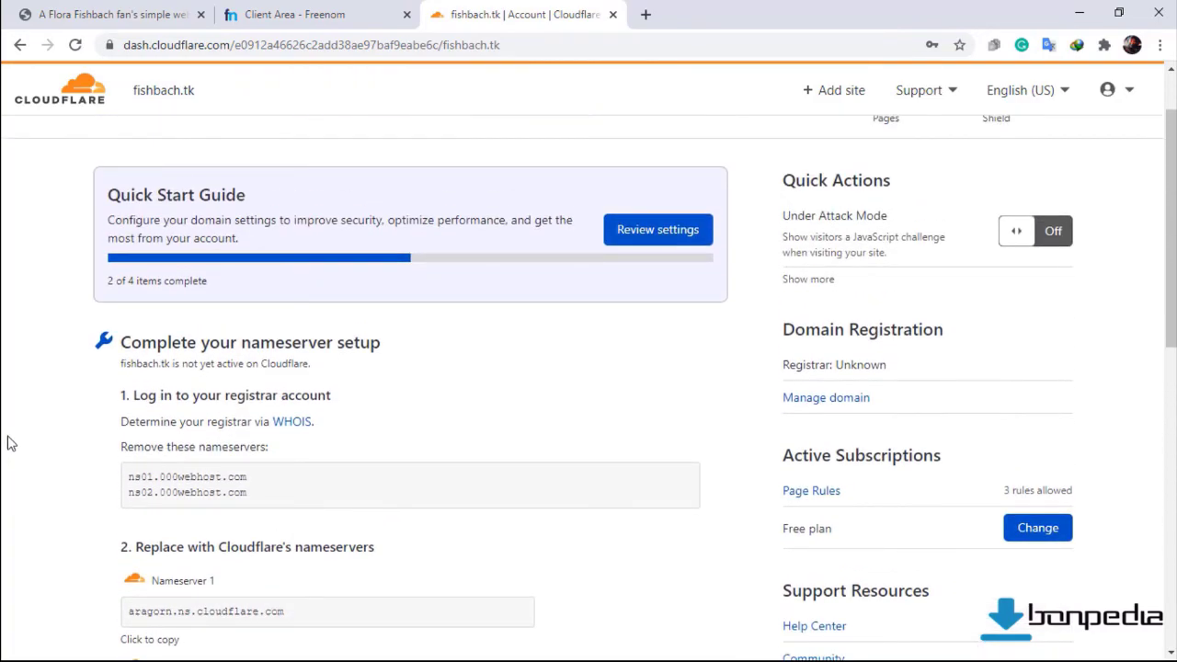
scroll(9, 443, up, 1)
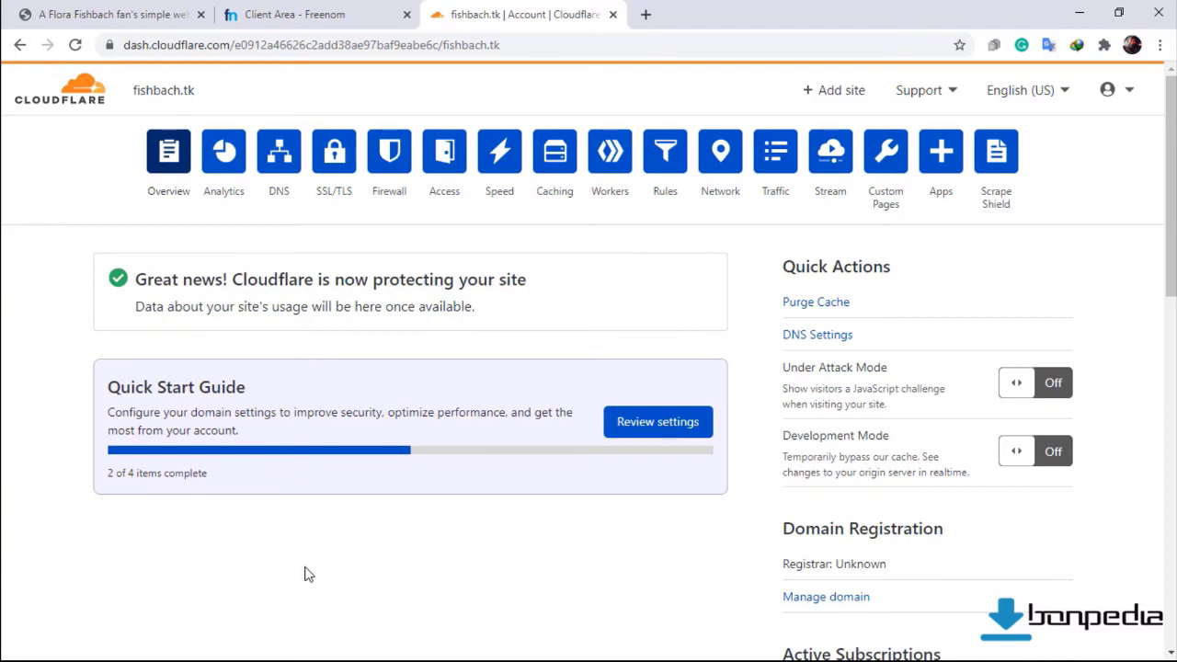
Reload fishbach.tk and verify its valid certificate is issued by Cloudflare Inc ECC CA-3.
click(65, 14)
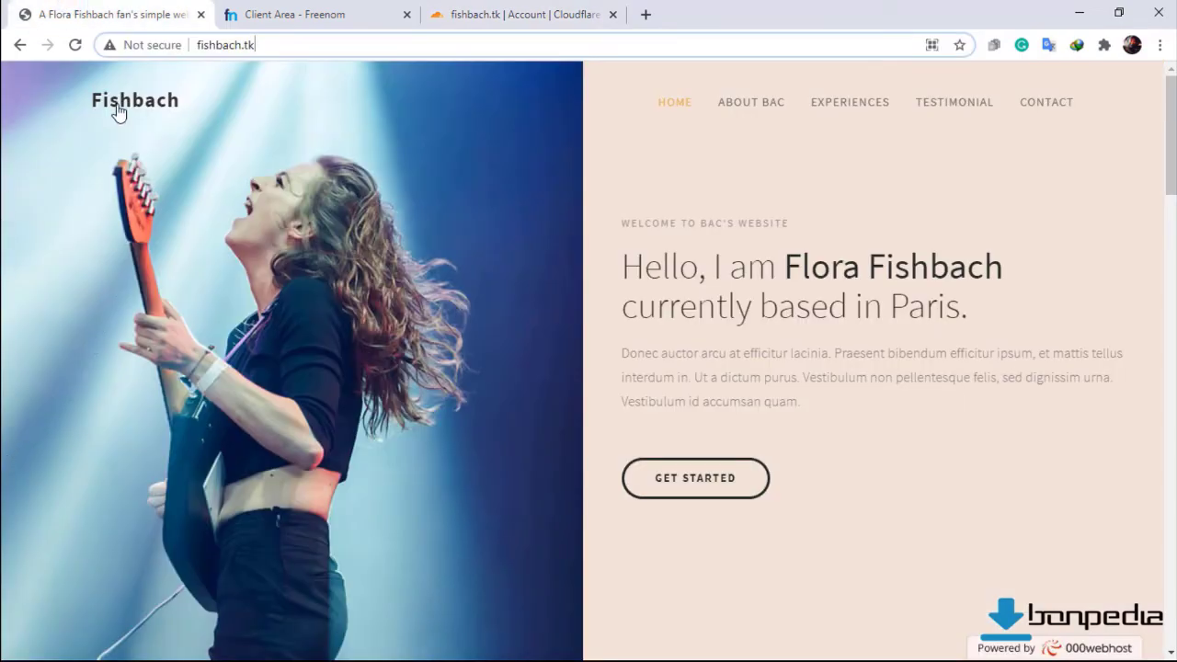
click(129, 48)
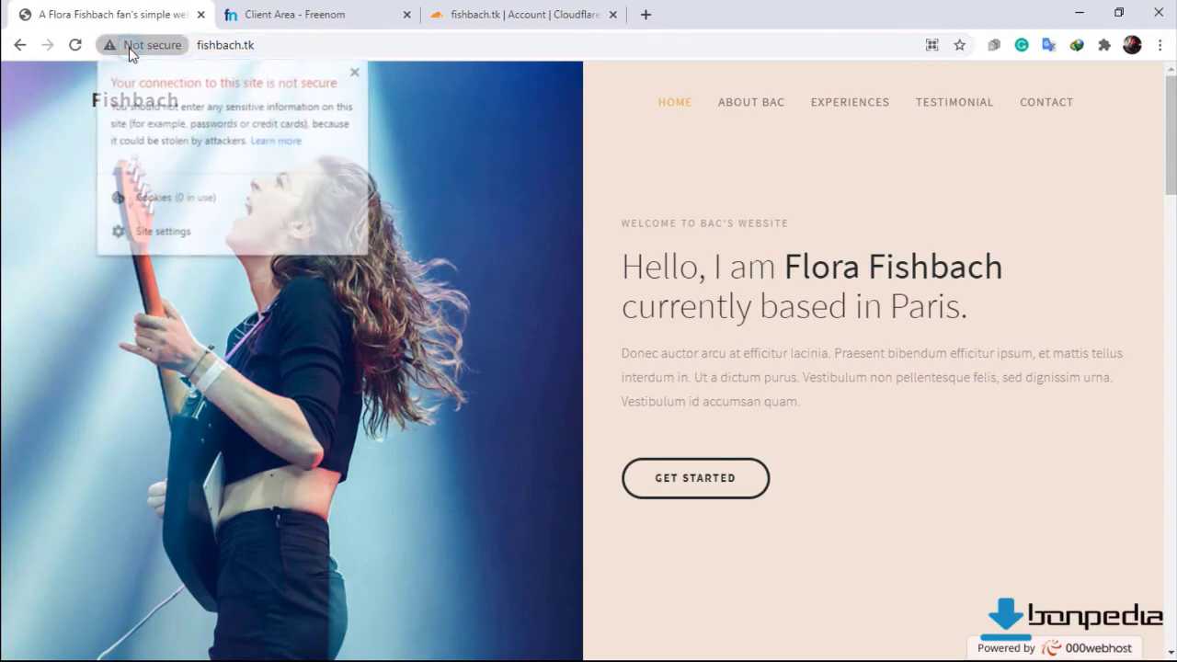
click(130, 47)
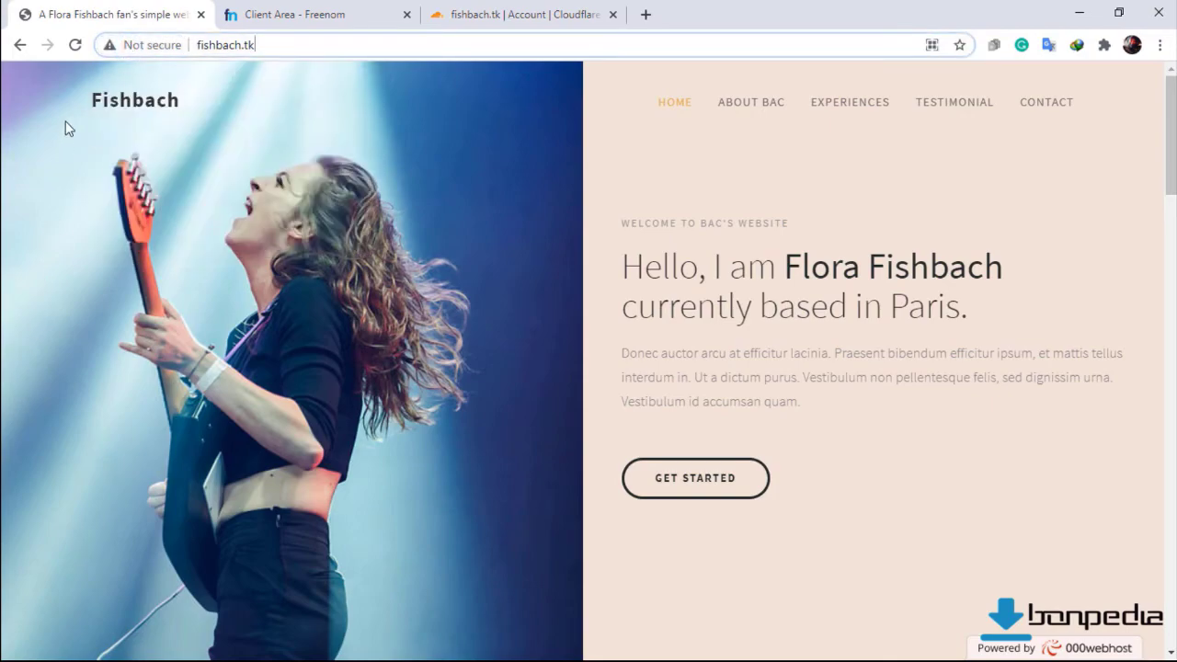
click(74, 48)
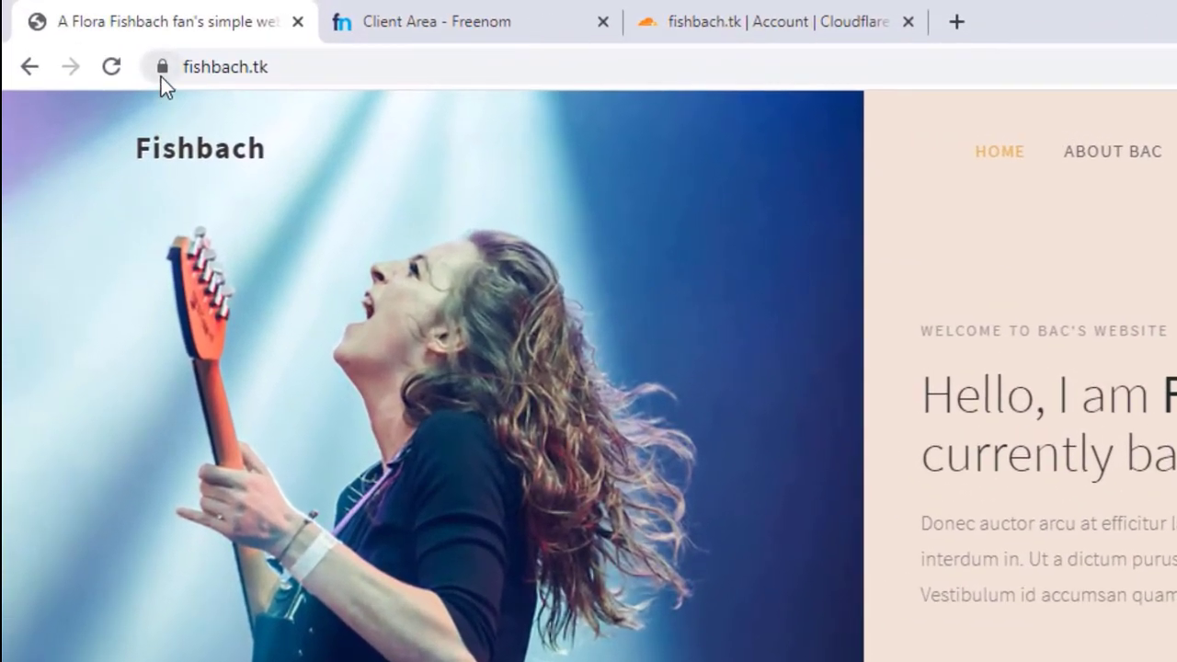
click(161, 74)
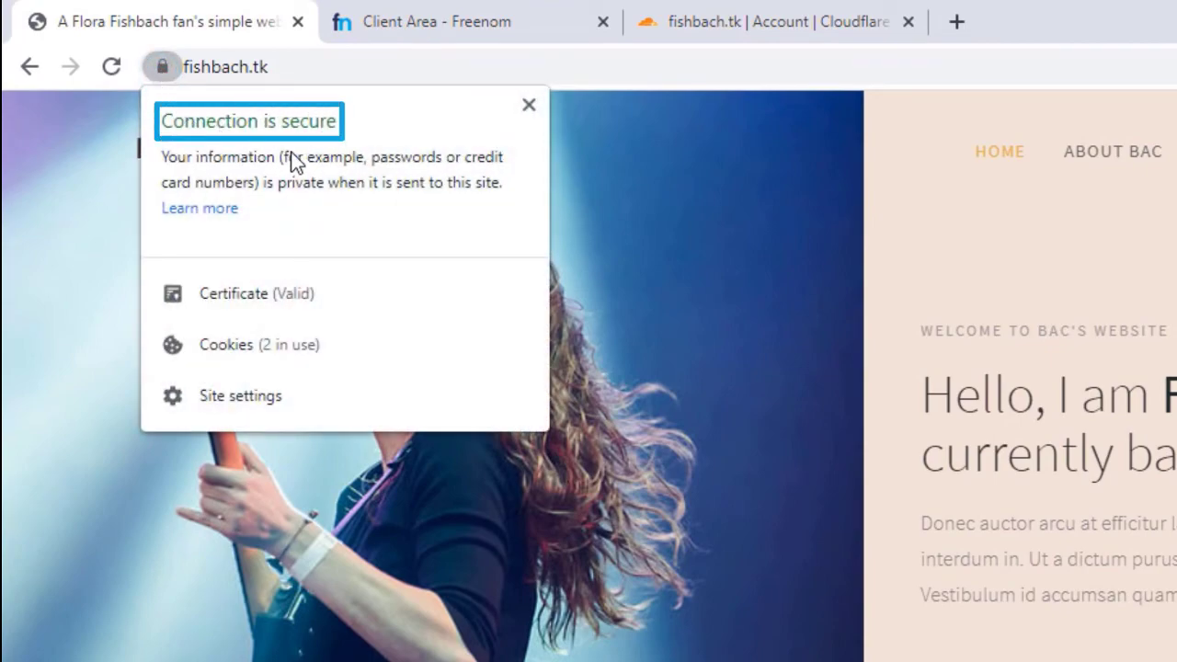
click(250, 296)
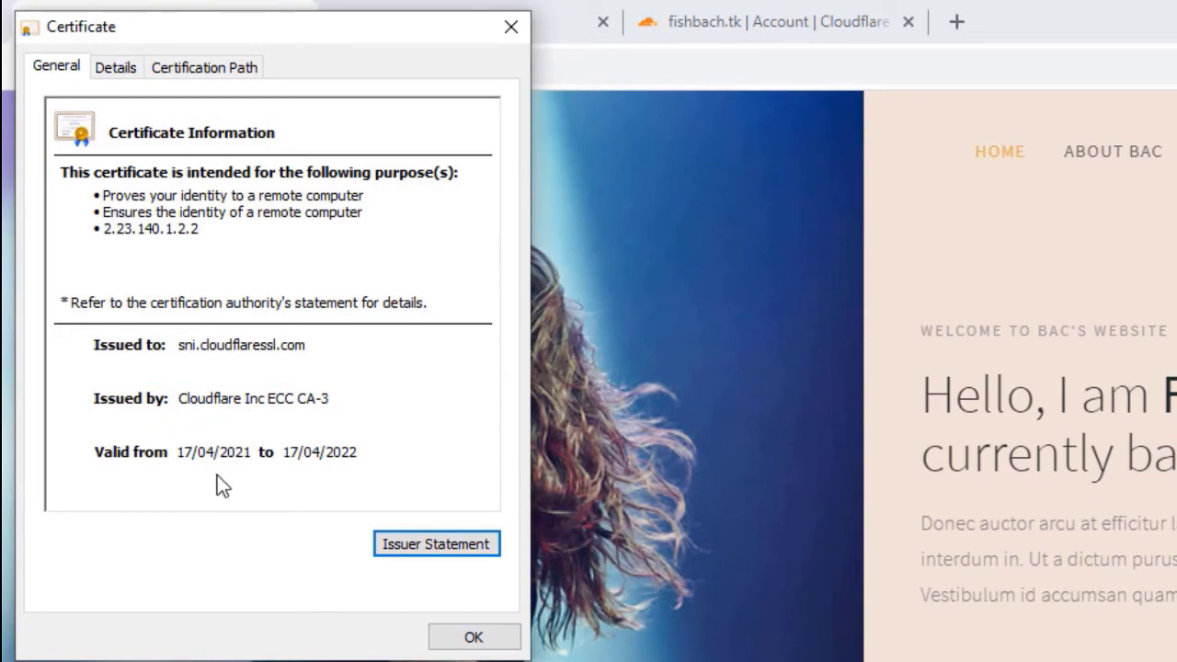
click(497, 33)
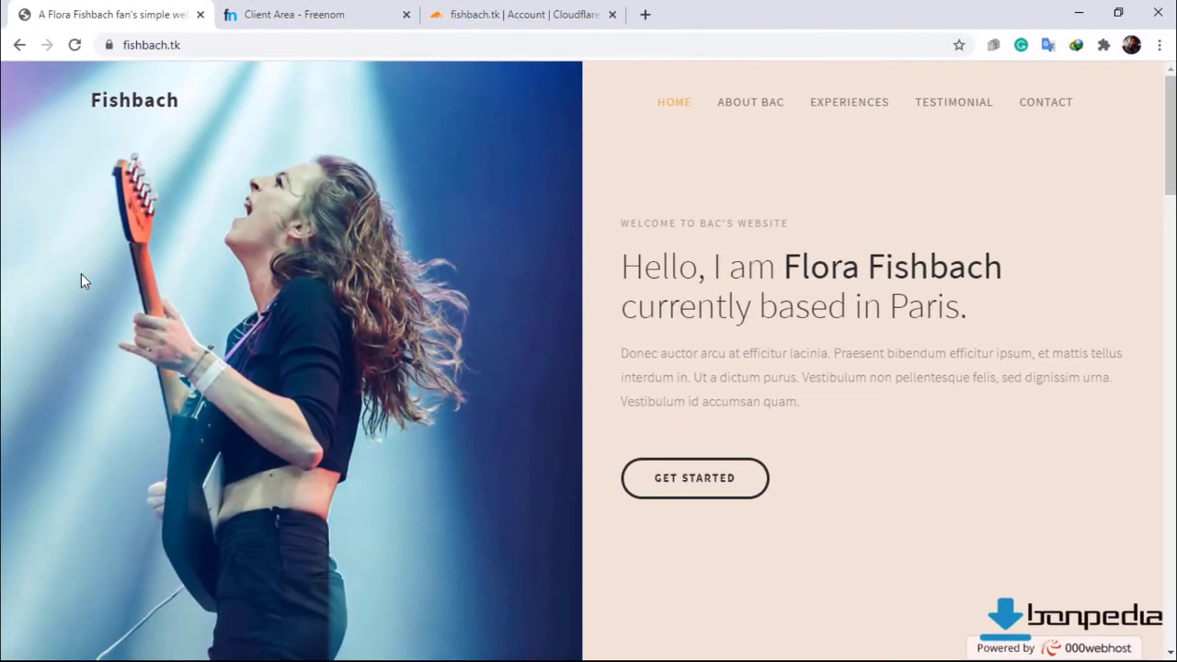
Log out of Freenom and close its tab.
click(258, 11)
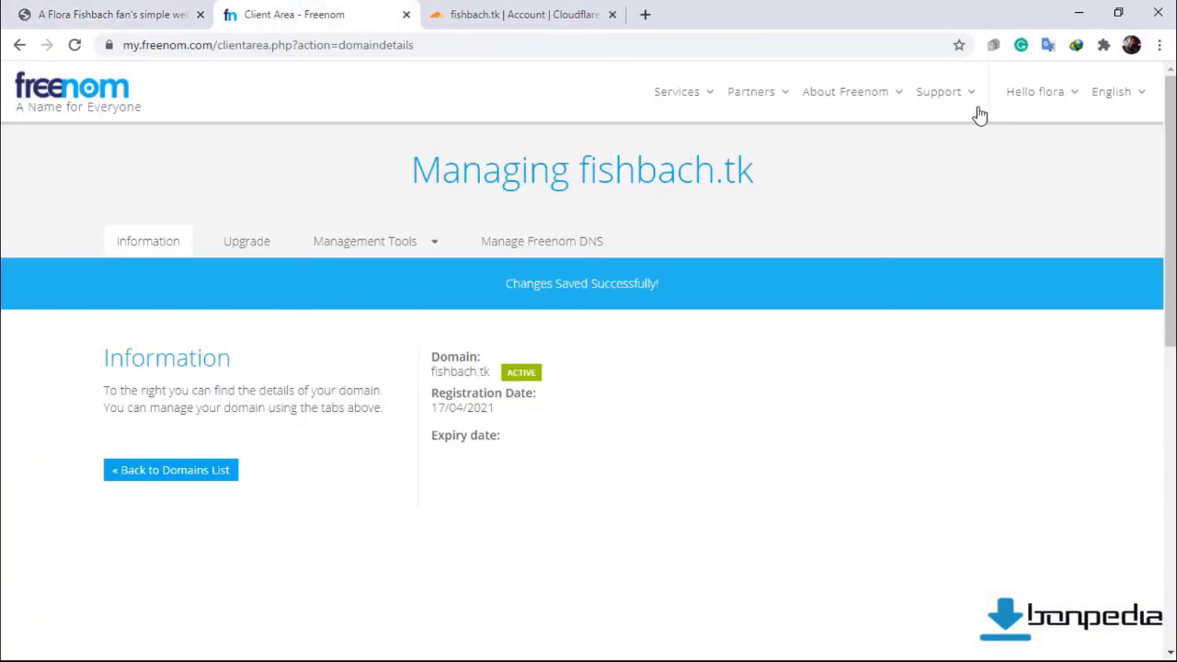
click(1041, 99)
click(933, 416)
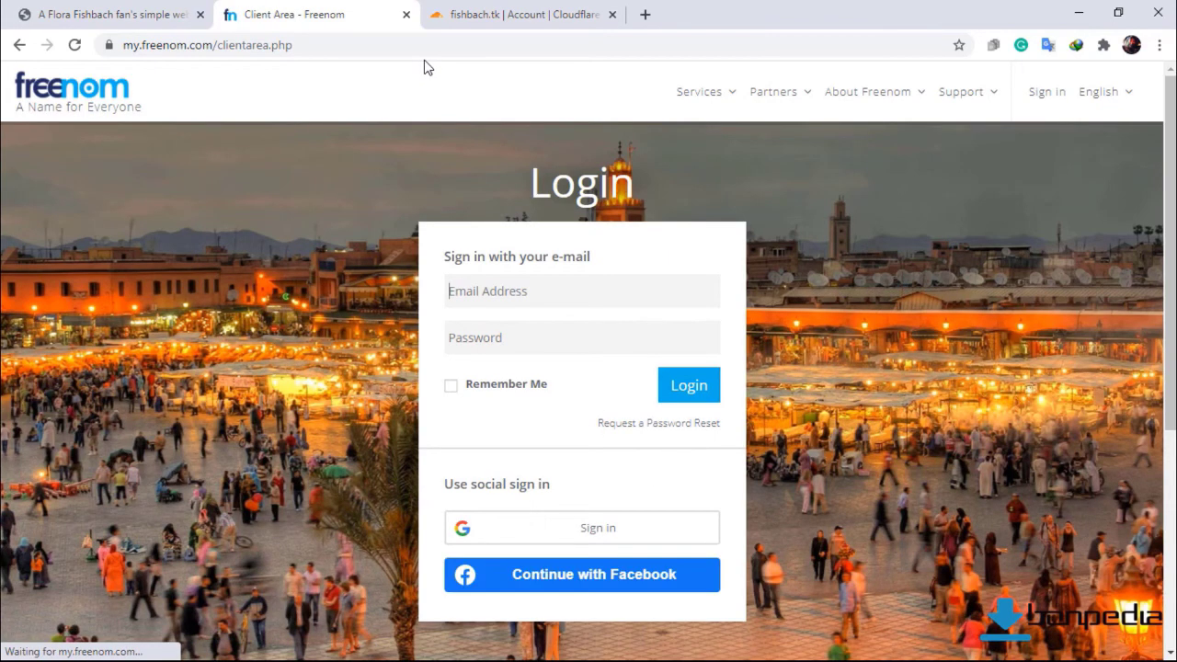
click(405, 14)
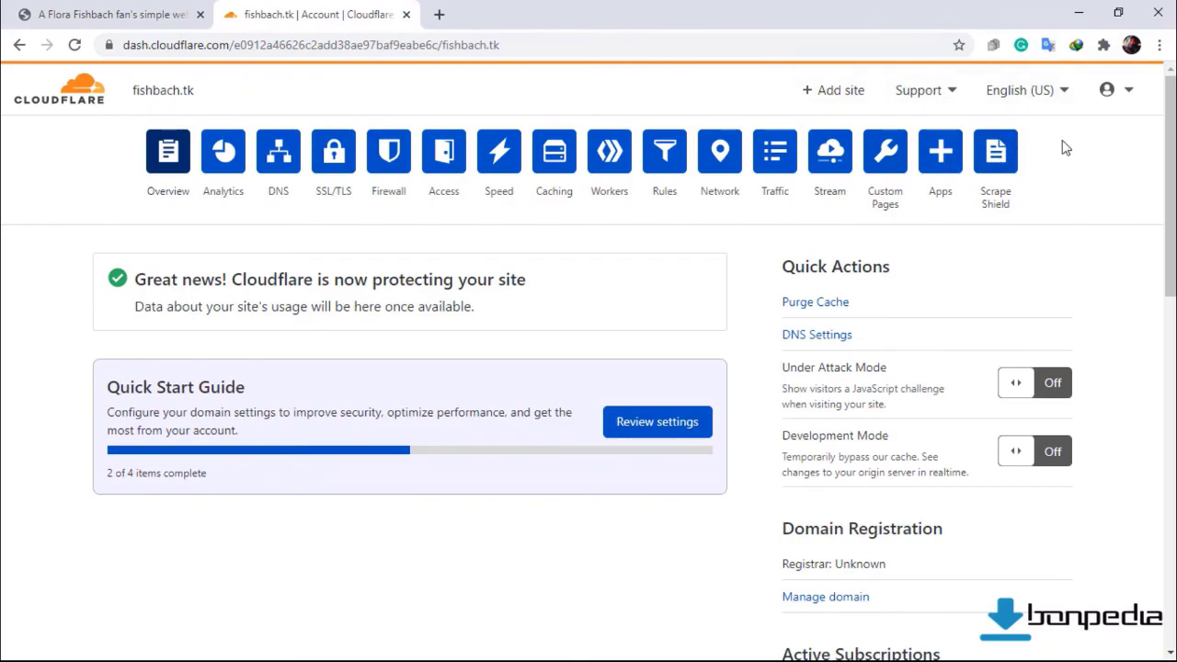
Log out of Cloudflare and close its tab, leaving only fishbach.tk open.
scroll(1116, 107, down, 1)
click(1128, 90)
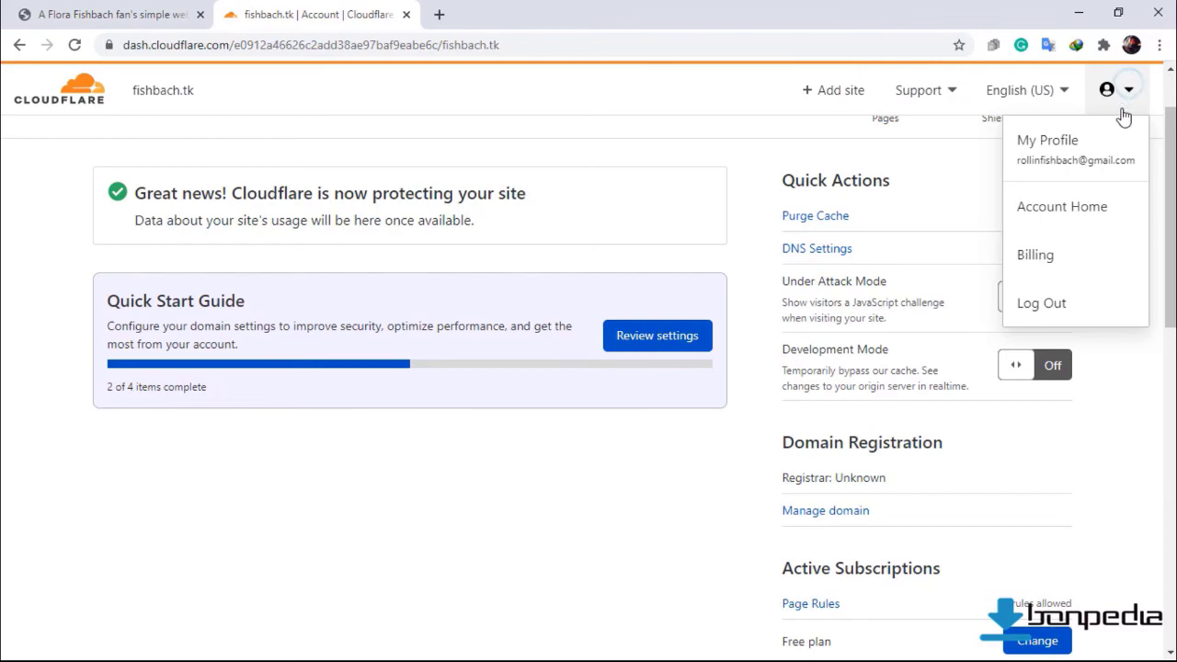
click(1043, 304)
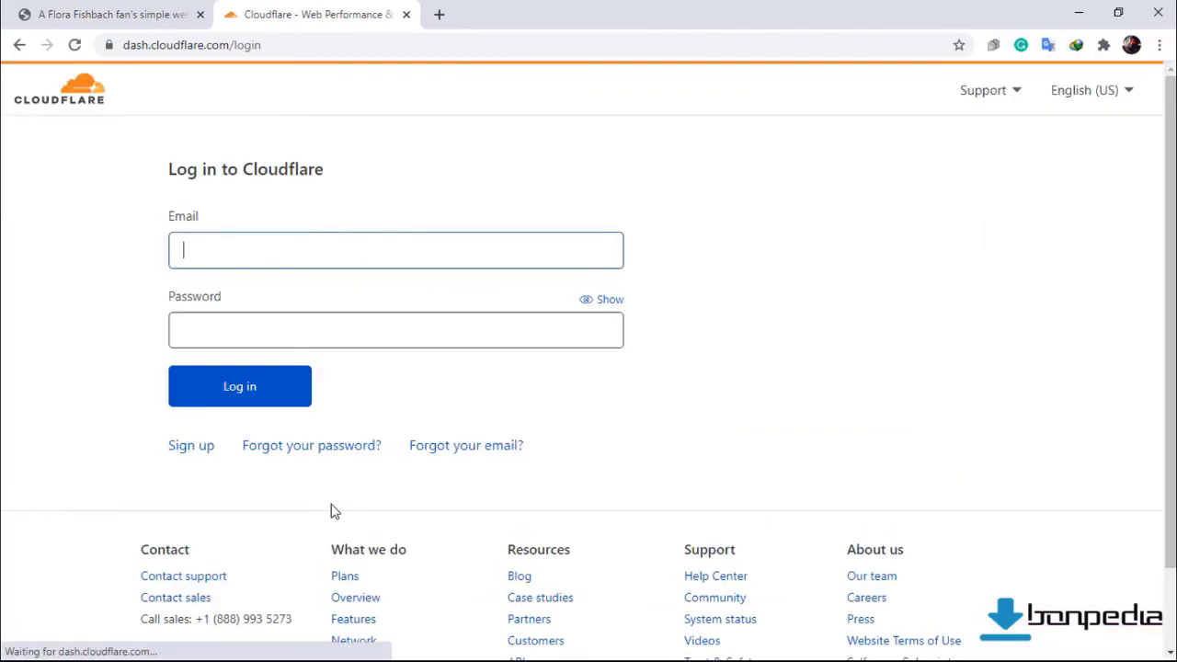
click(405, 13)
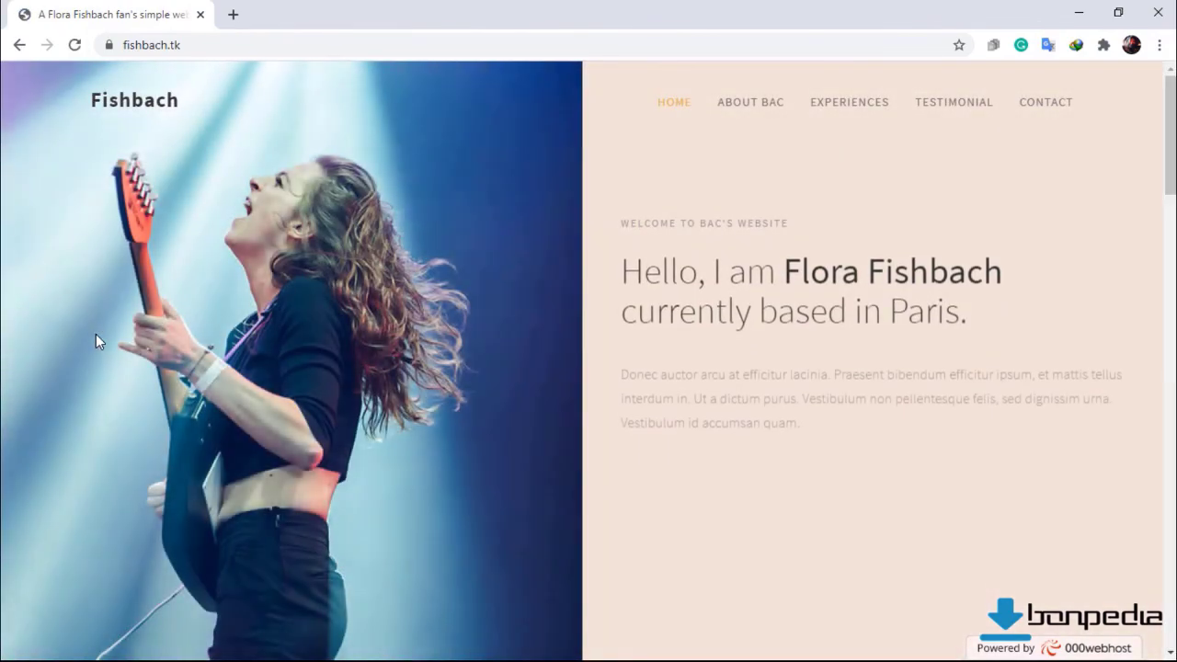
click(111, 45)
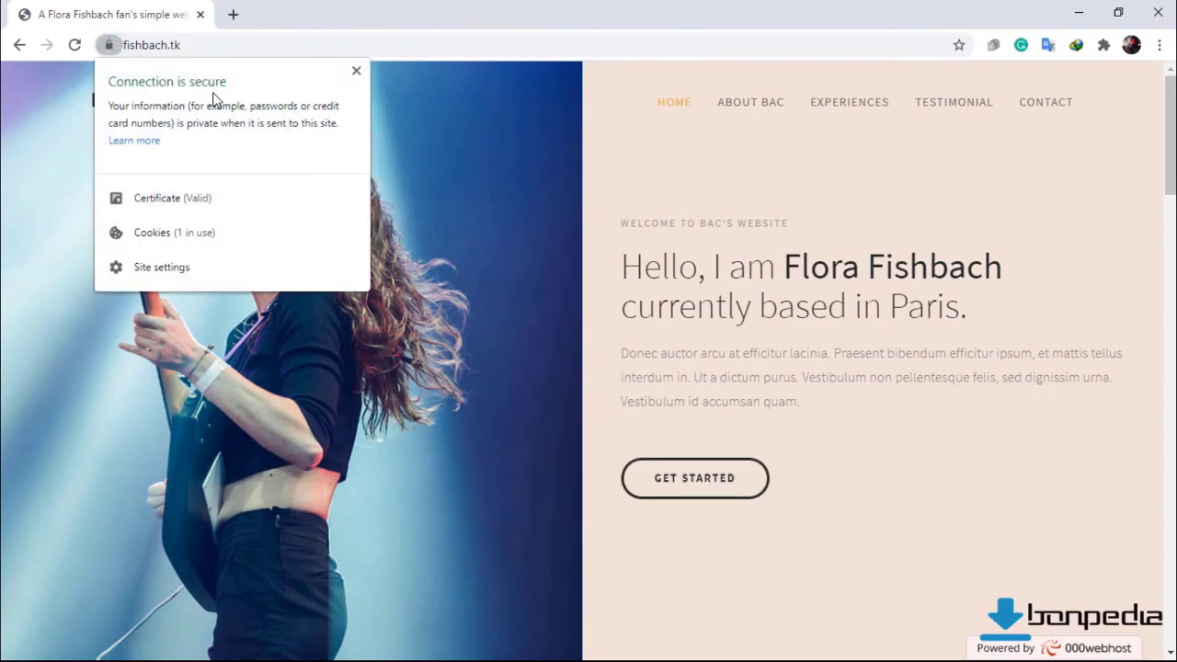
click(143, 210)
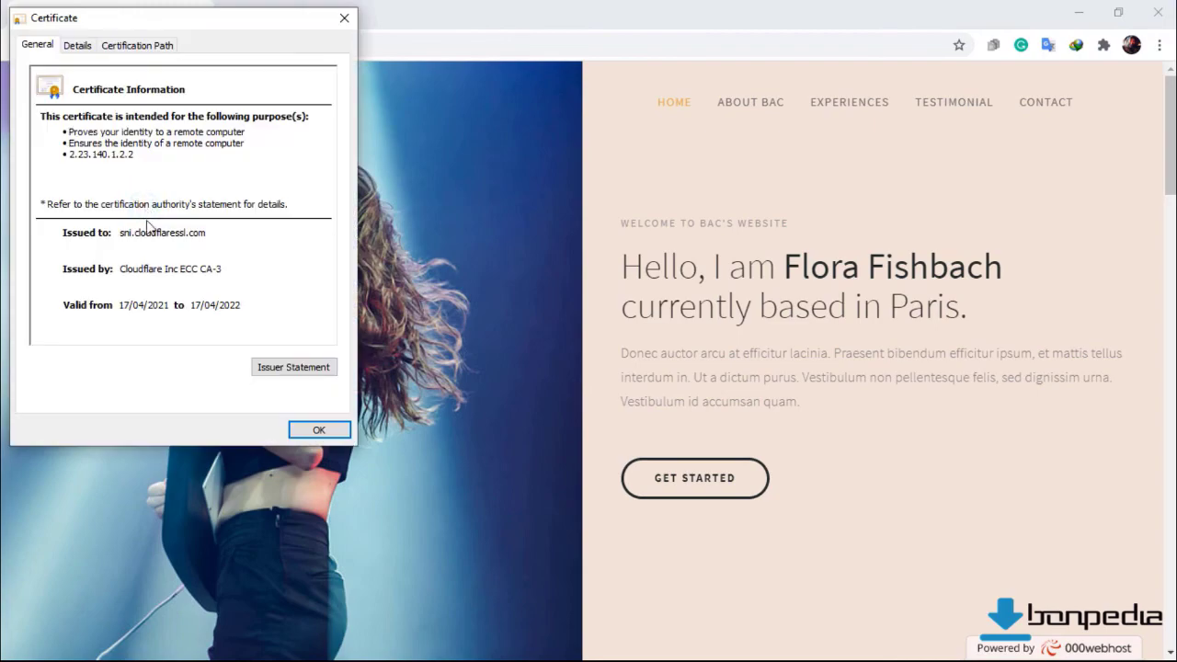
click(315, 428)
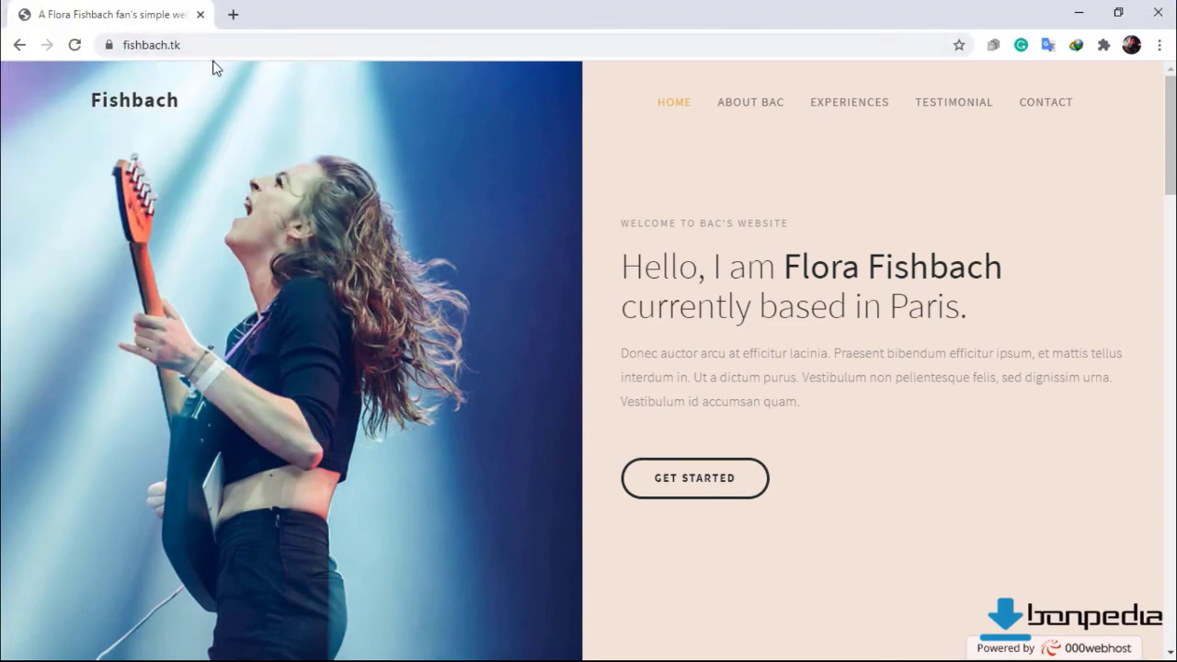
click(211, 44)
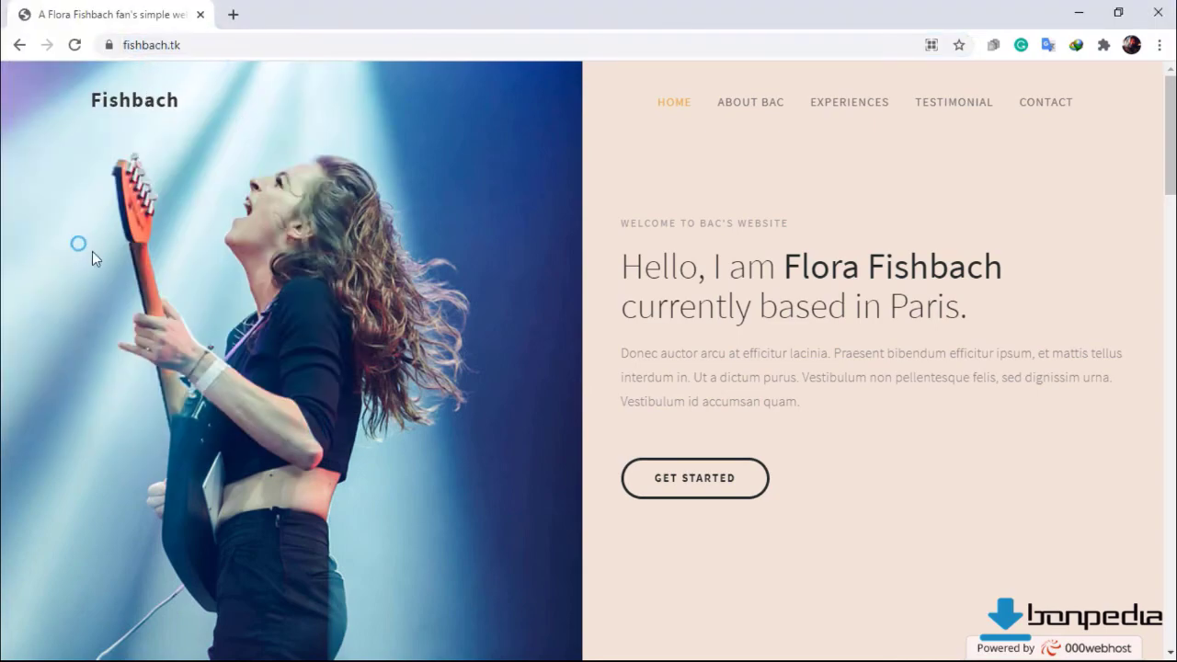